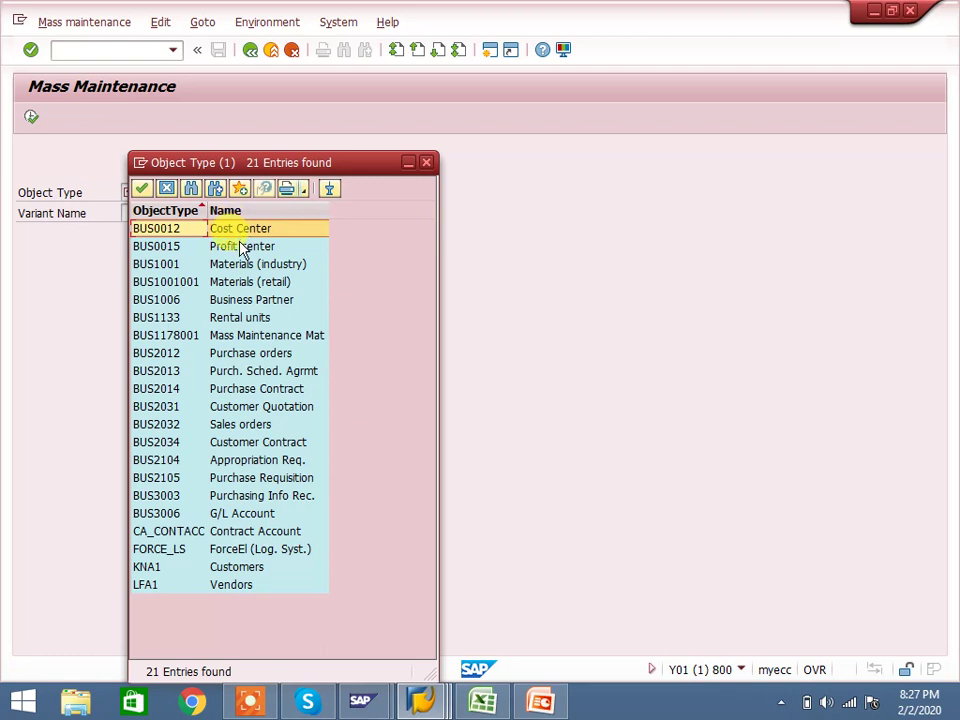
# Examine the object types available for mass maintenance, from Cost Center down to Vendors
pyautogui.click(241, 250)
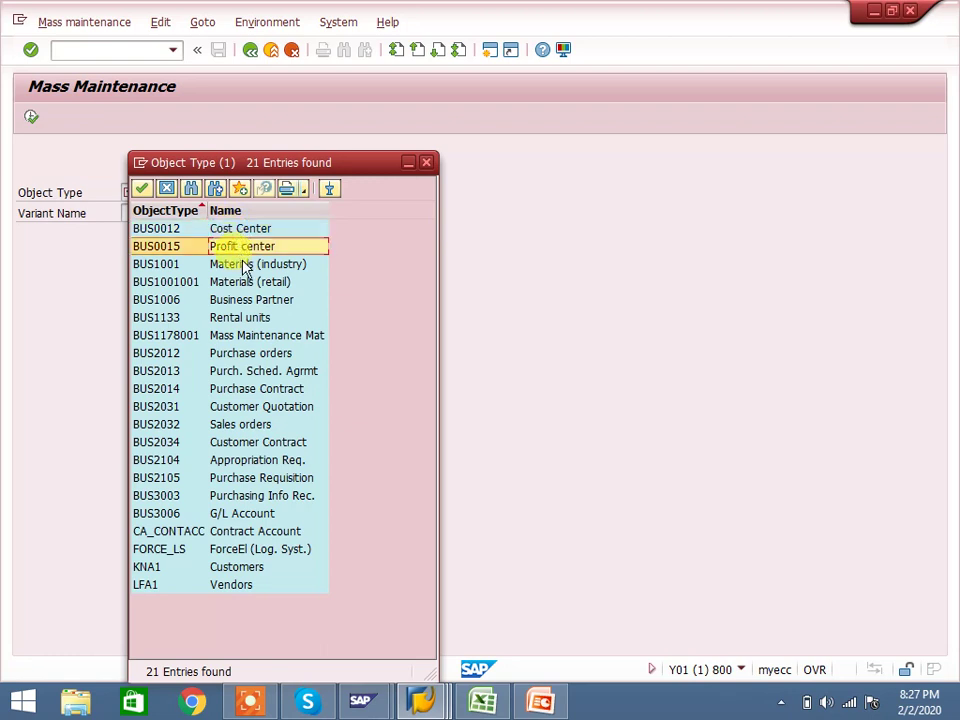
pyautogui.click(244, 266)
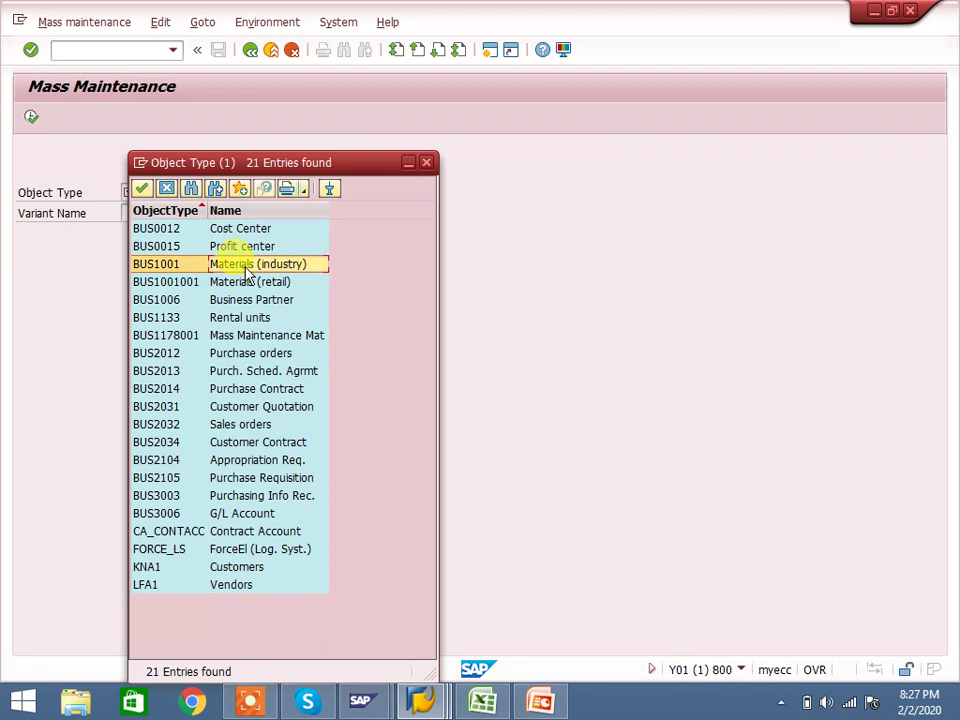
pyautogui.click(251, 281)
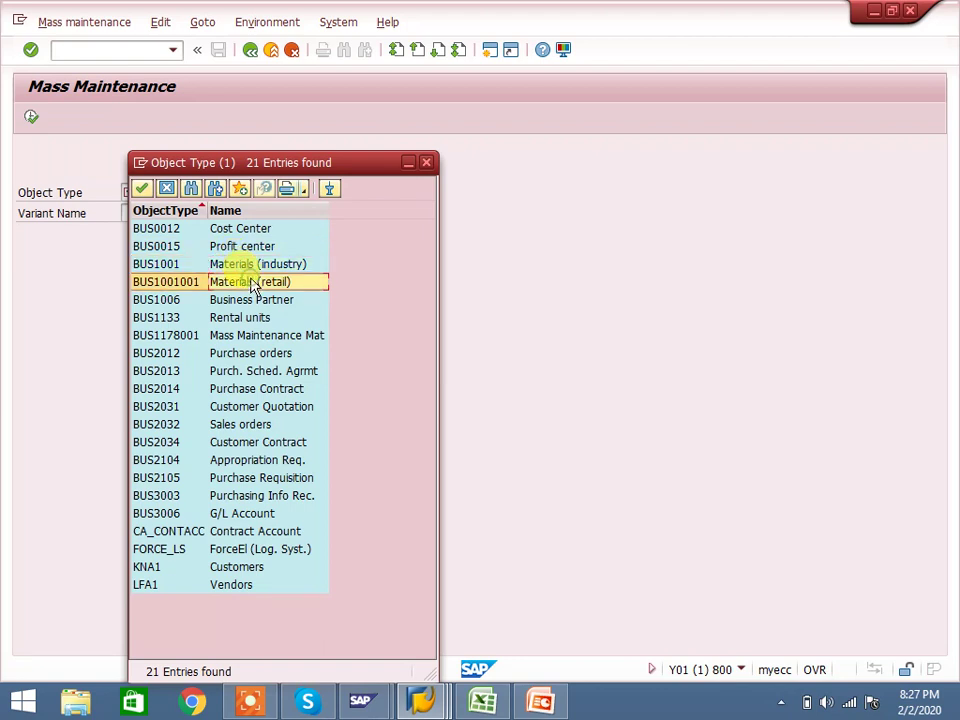
pyautogui.click(252, 300)
pyautogui.click(244, 319)
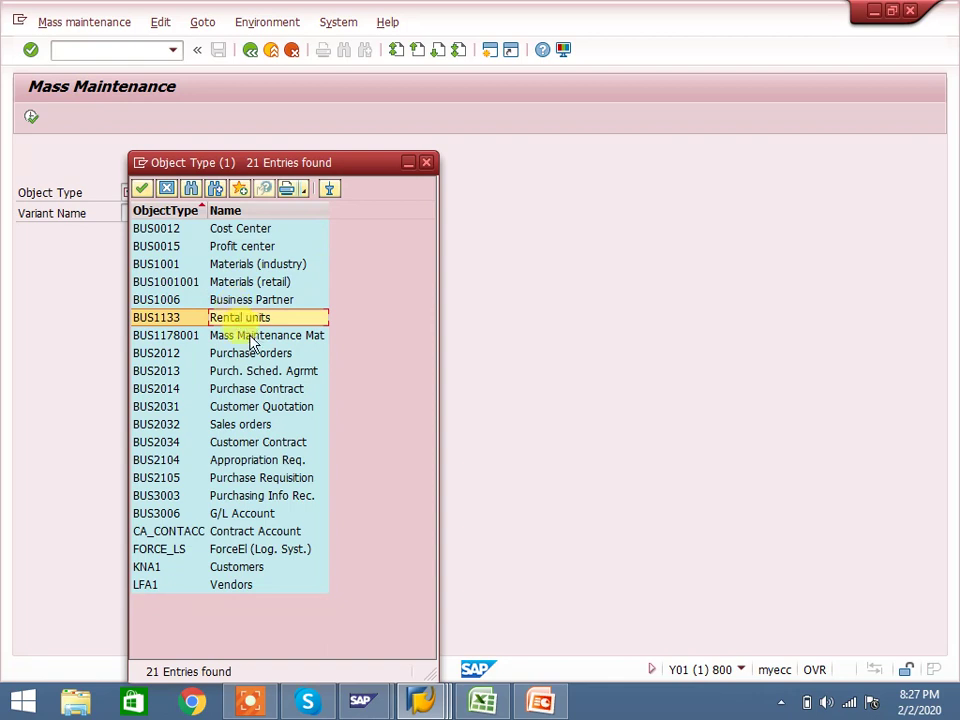
pyautogui.click(251, 337)
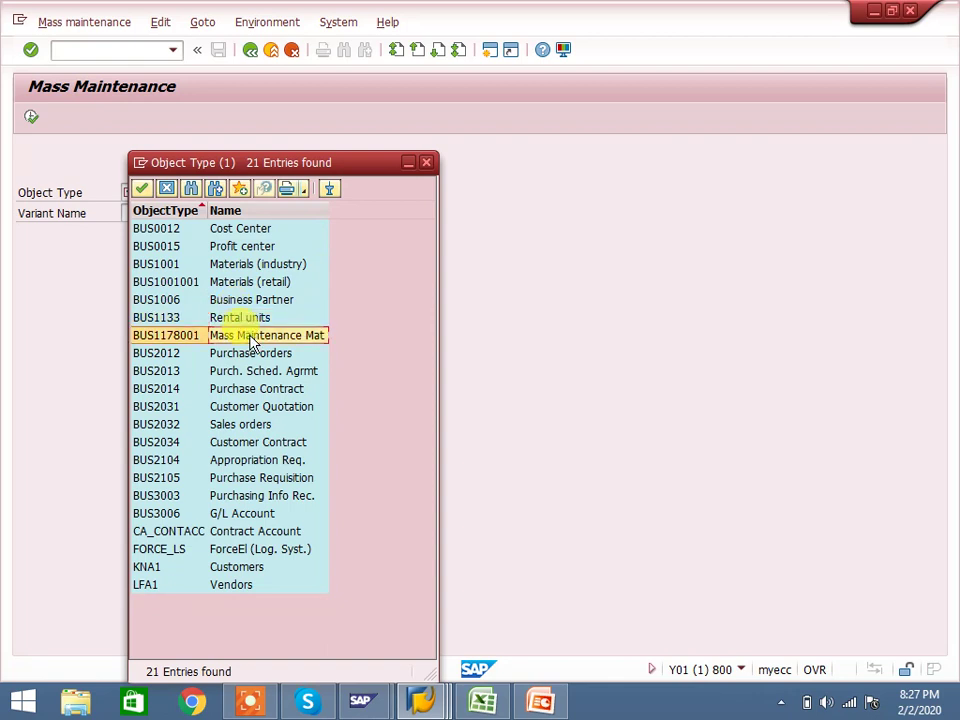
pyautogui.click(252, 355)
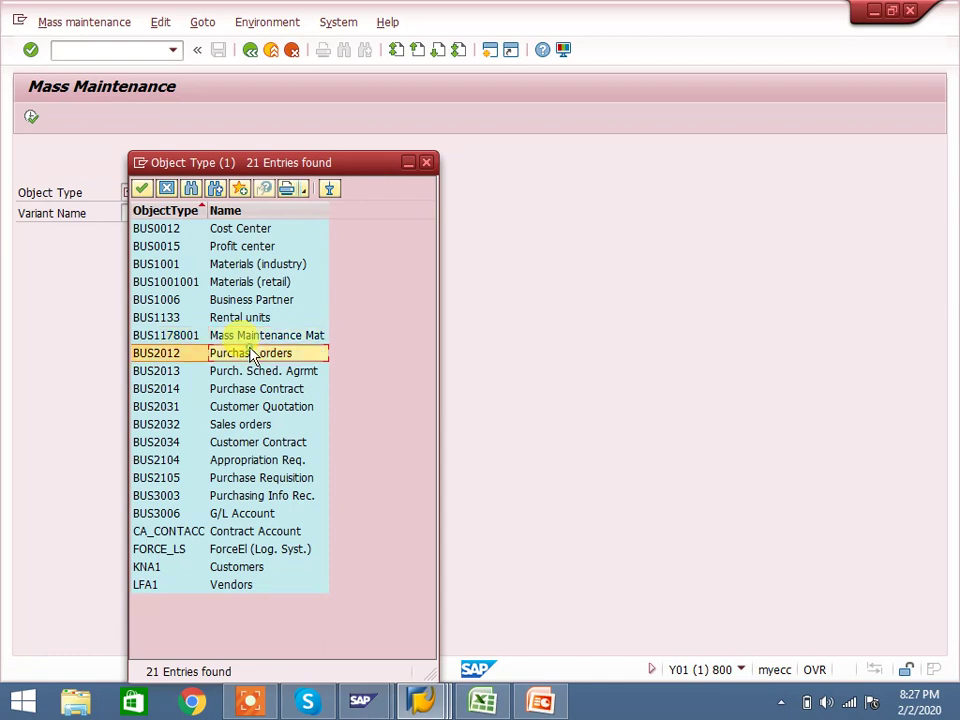
pyautogui.click(248, 371)
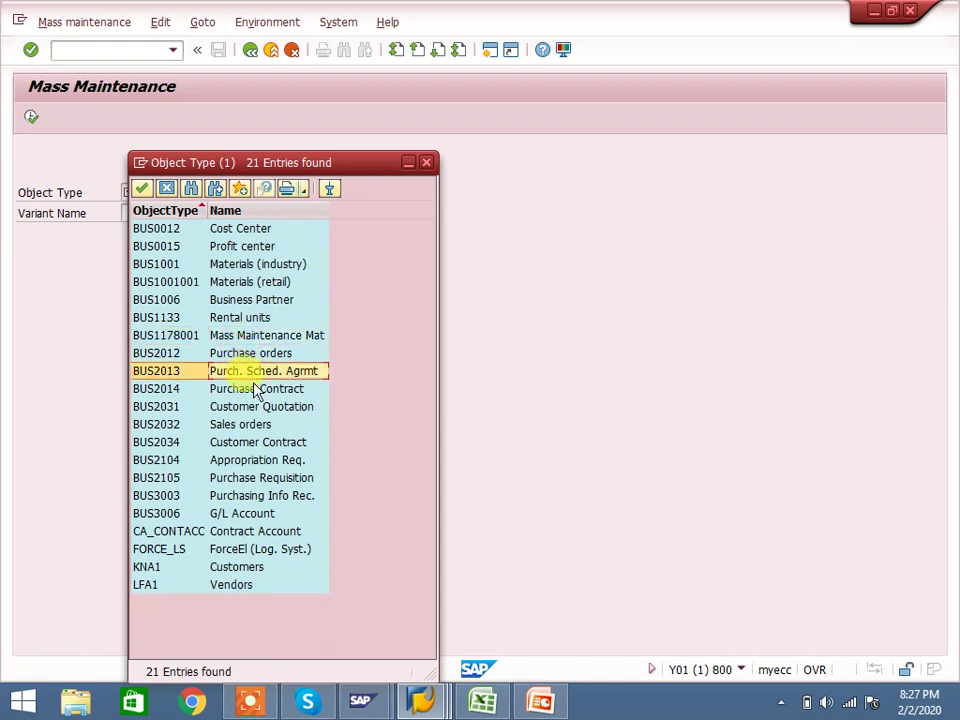
pyautogui.click(255, 389)
pyautogui.click(250, 424)
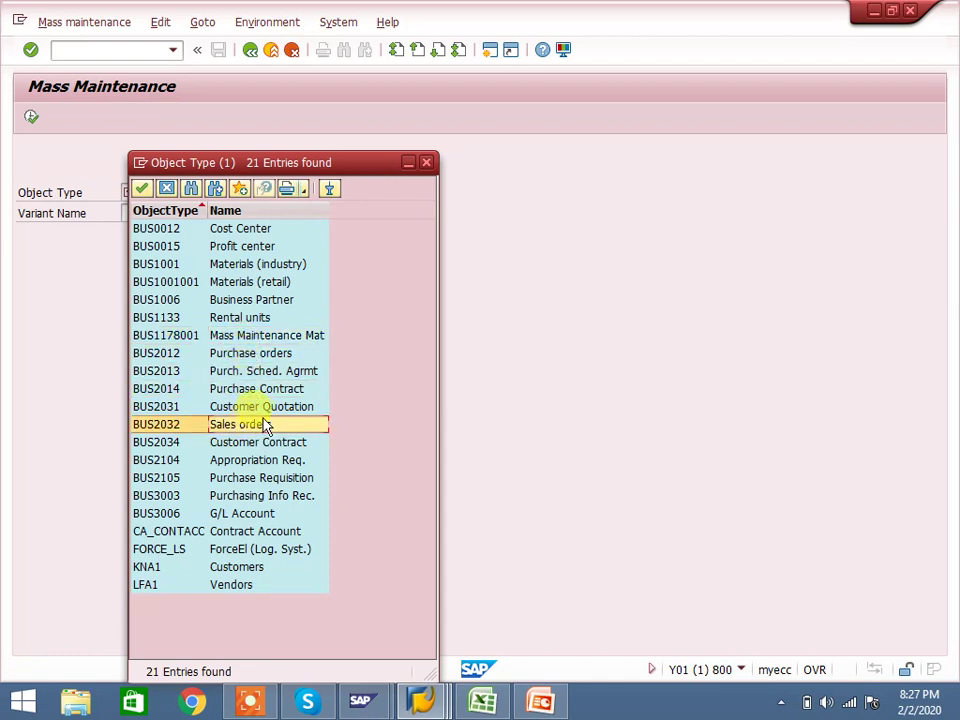
pyautogui.click(262, 408)
pyautogui.click(260, 443)
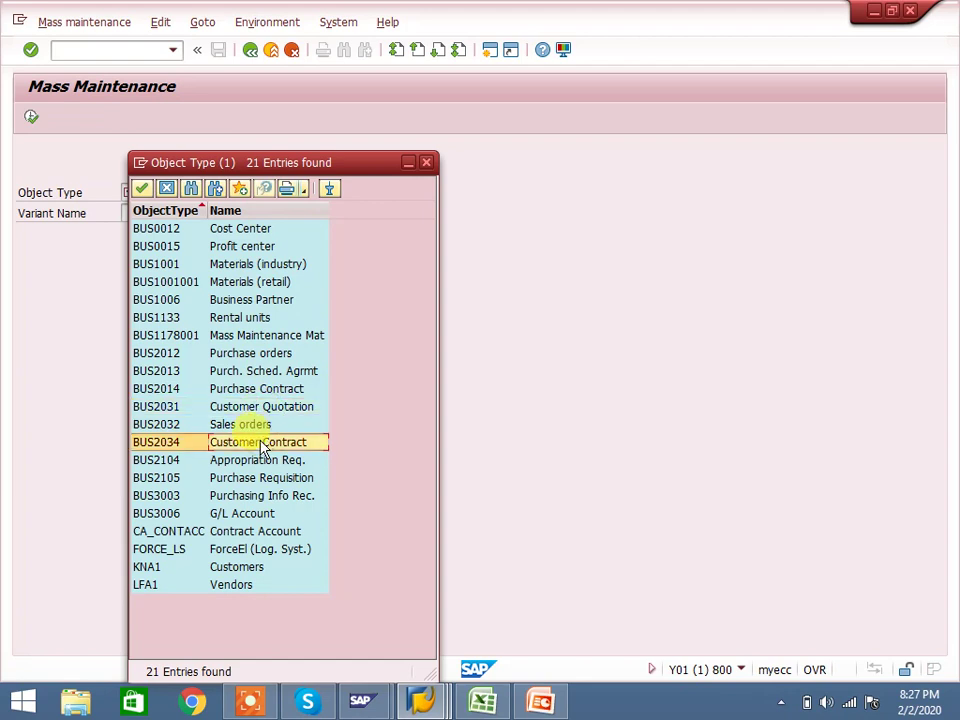
pyautogui.click(251, 477)
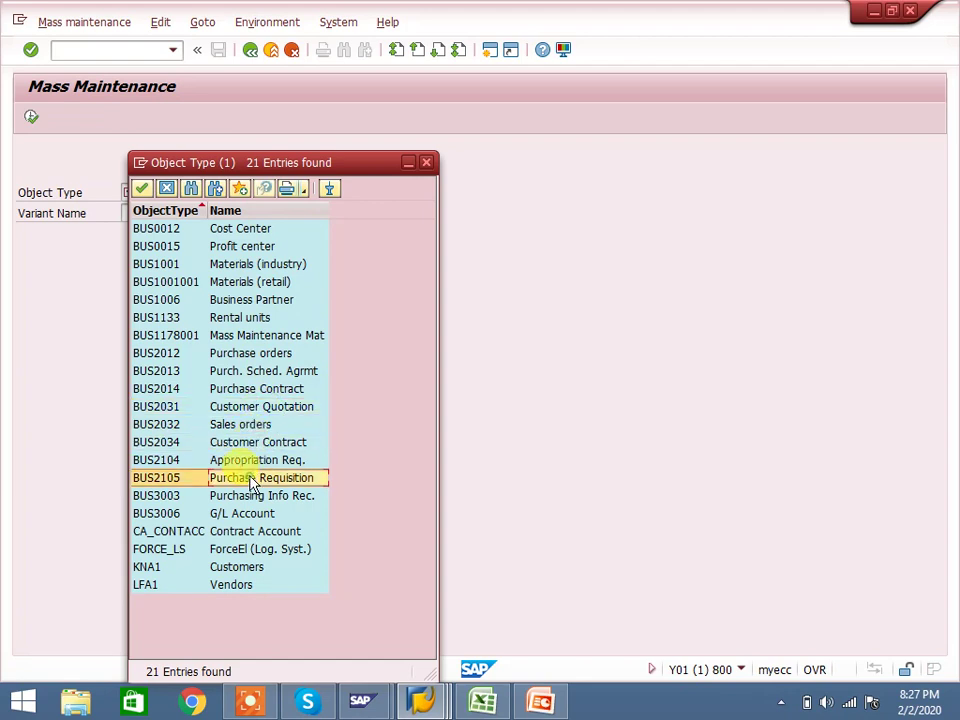
pyautogui.click(257, 493)
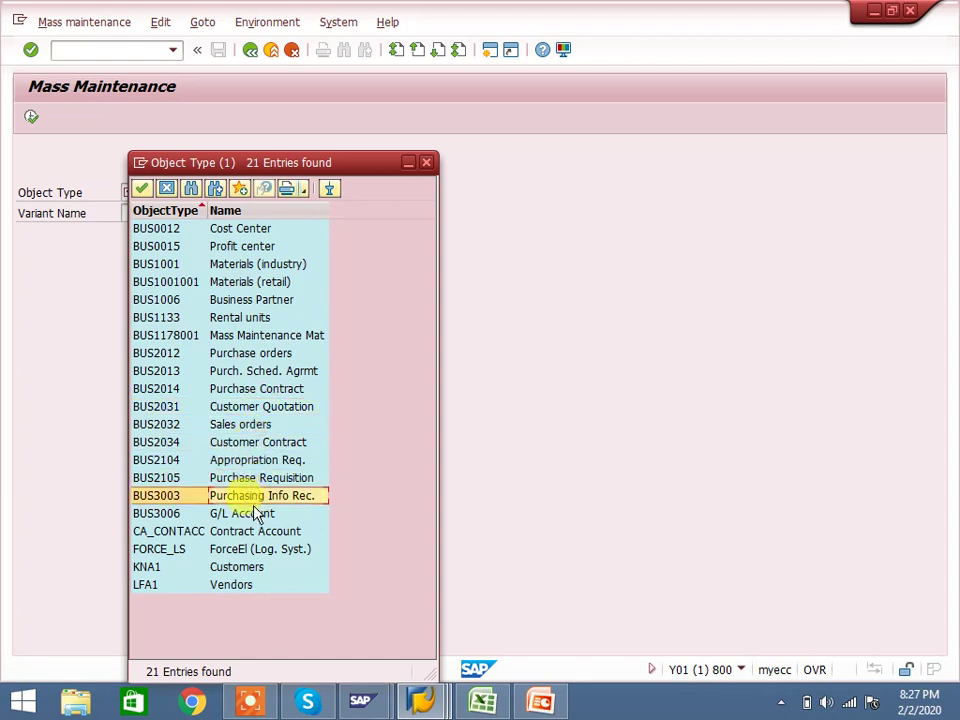
pyautogui.click(255, 512)
pyautogui.click(258, 533)
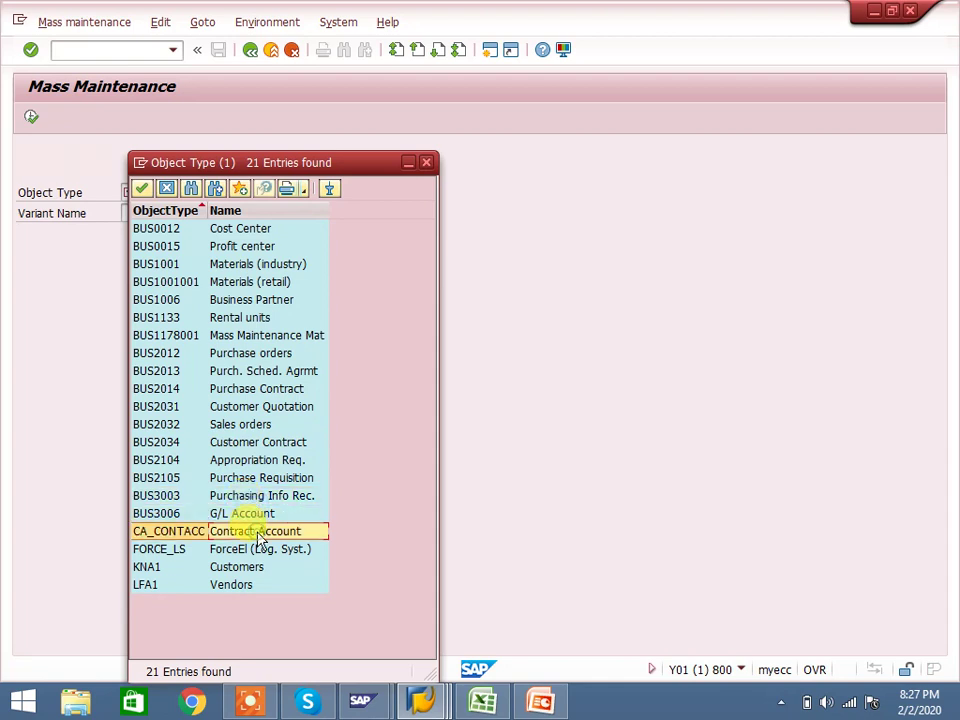
pyautogui.click(250, 570)
pyautogui.click(238, 588)
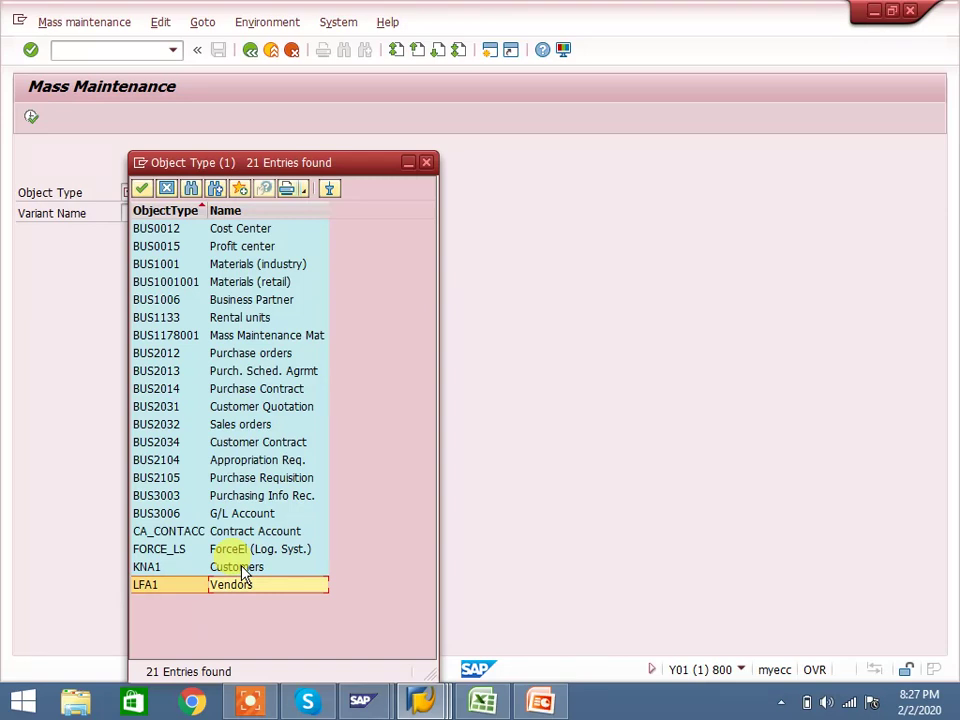
# Choose Customers (KNA1) as the object type and open mass maintenance for the Customer Master (Company Code) table, KNB1
pyautogui.doubleClick(243, 568)
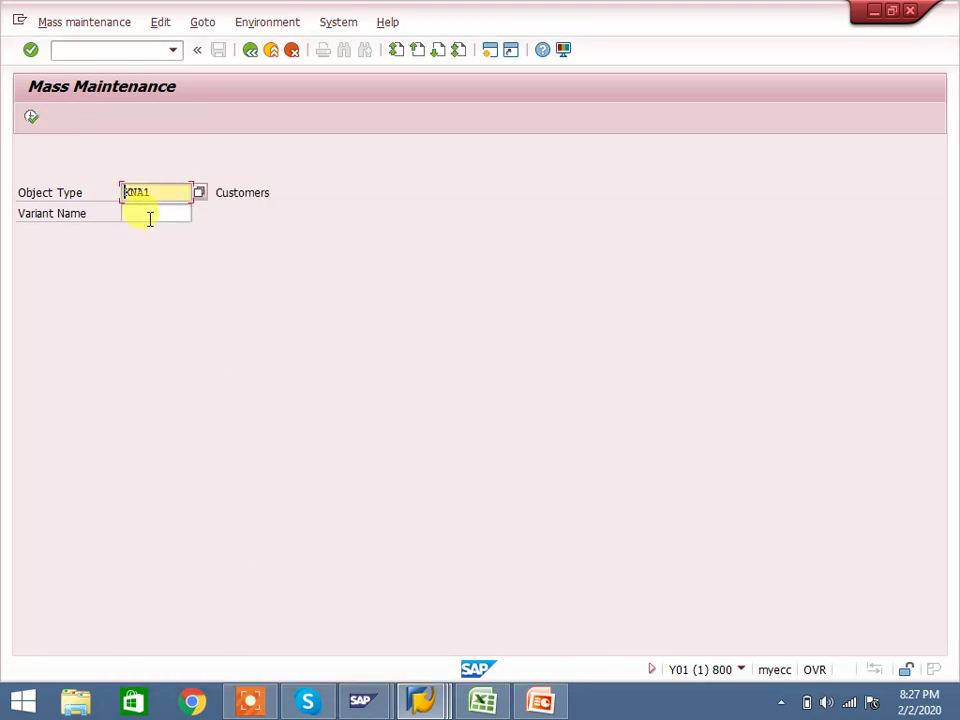
pyautogui.click(31, 118)
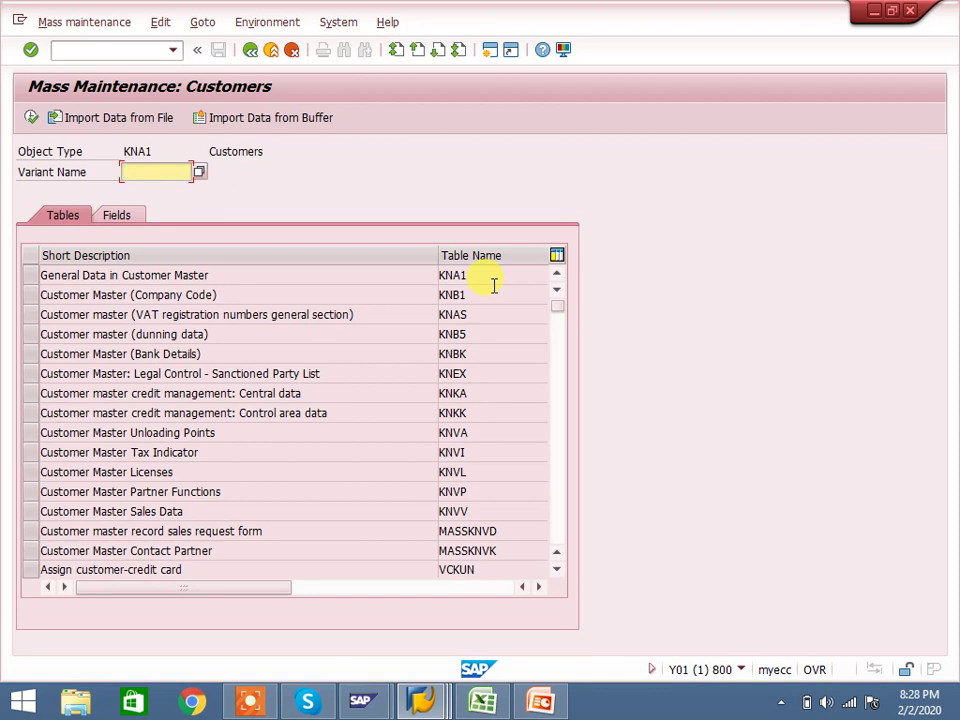
pyautogui.click(32, 305)
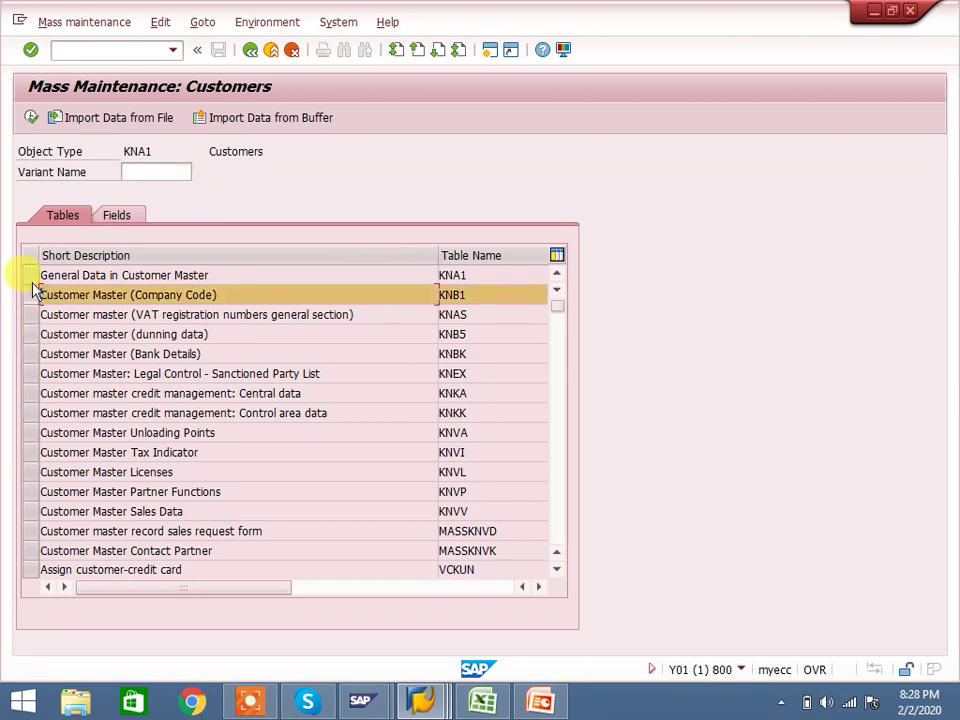
pyautogui.click(31, 118)
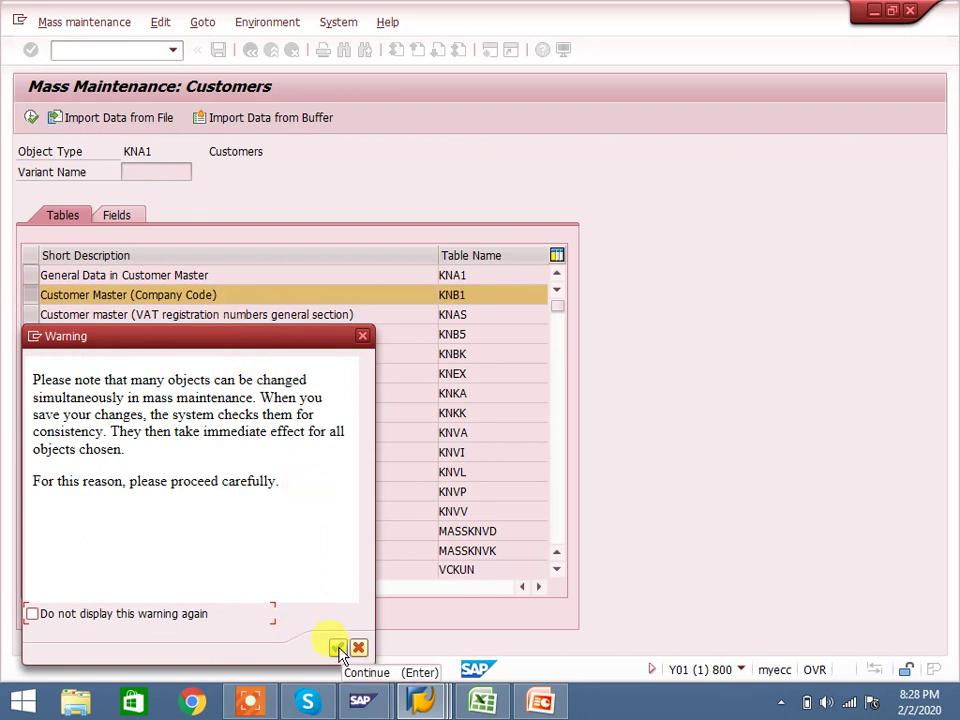
pyautogui.click(339, 649)
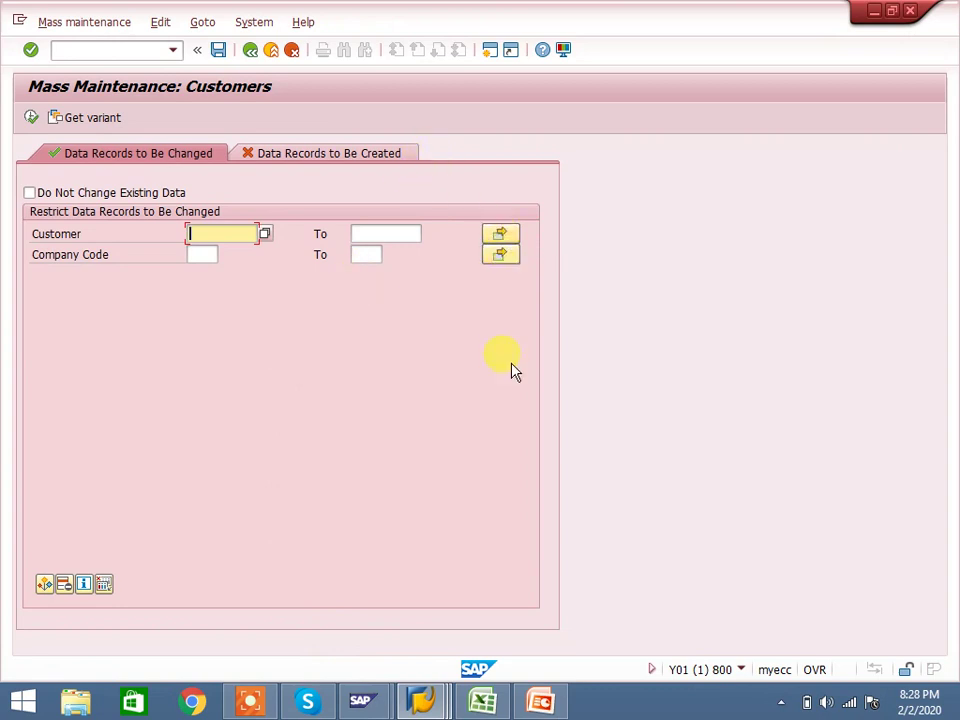
# Check the copied customer numbers in the Excel sheet, paste them into SAP as single values for Customer, and retrieve the matching records
pyautogui.click(485, 700)
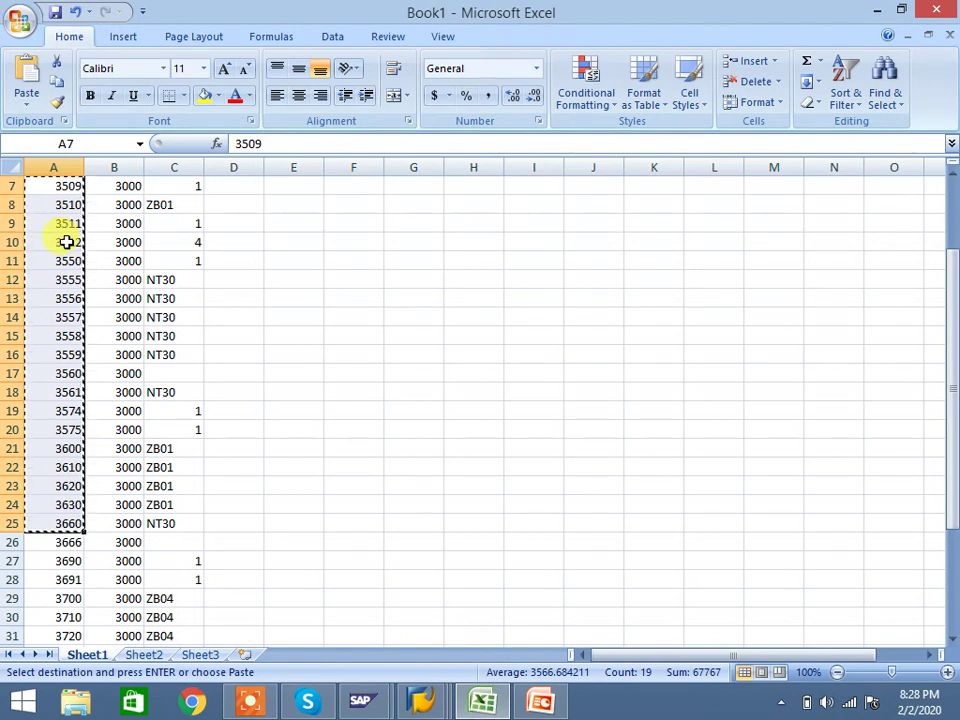
pyautogui.moveTo(420, 710)
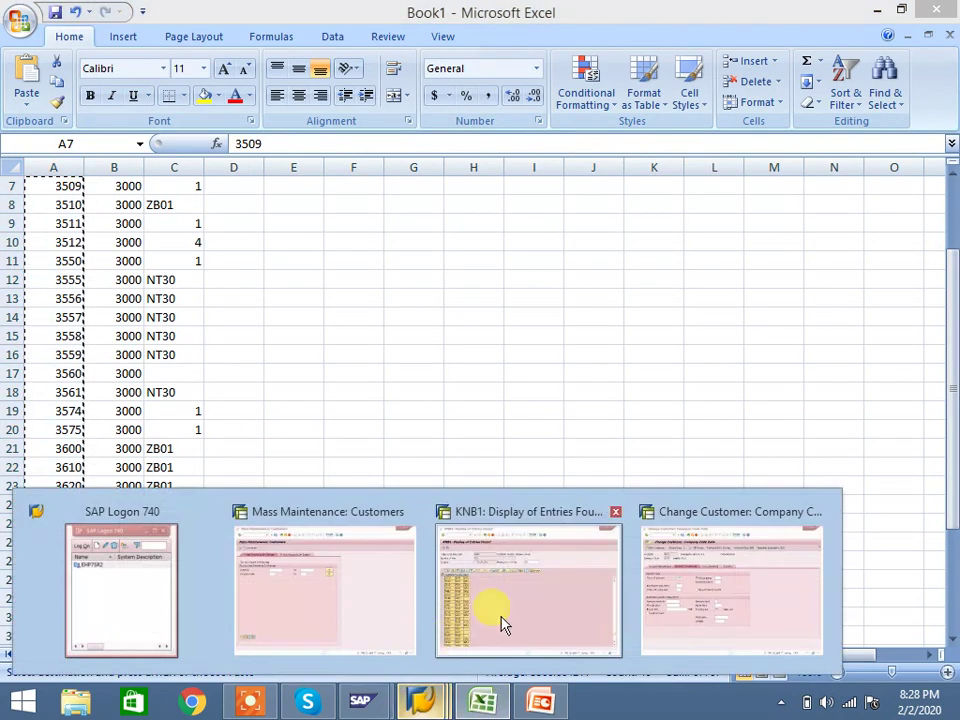
pyautogui.click(354, 606)
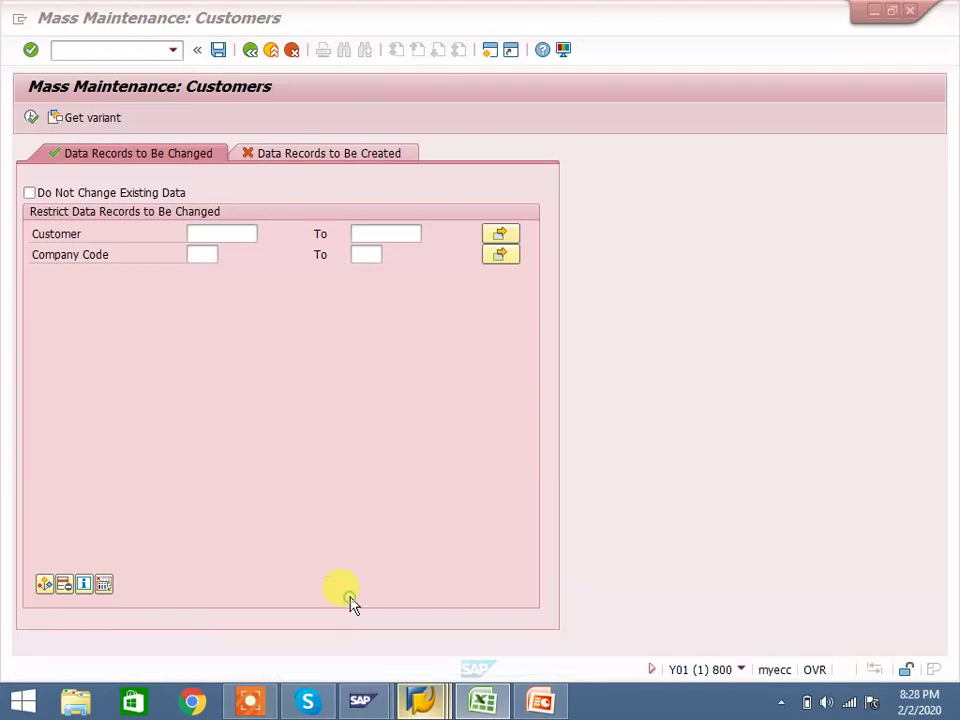
pyautogui.click(500, 234)
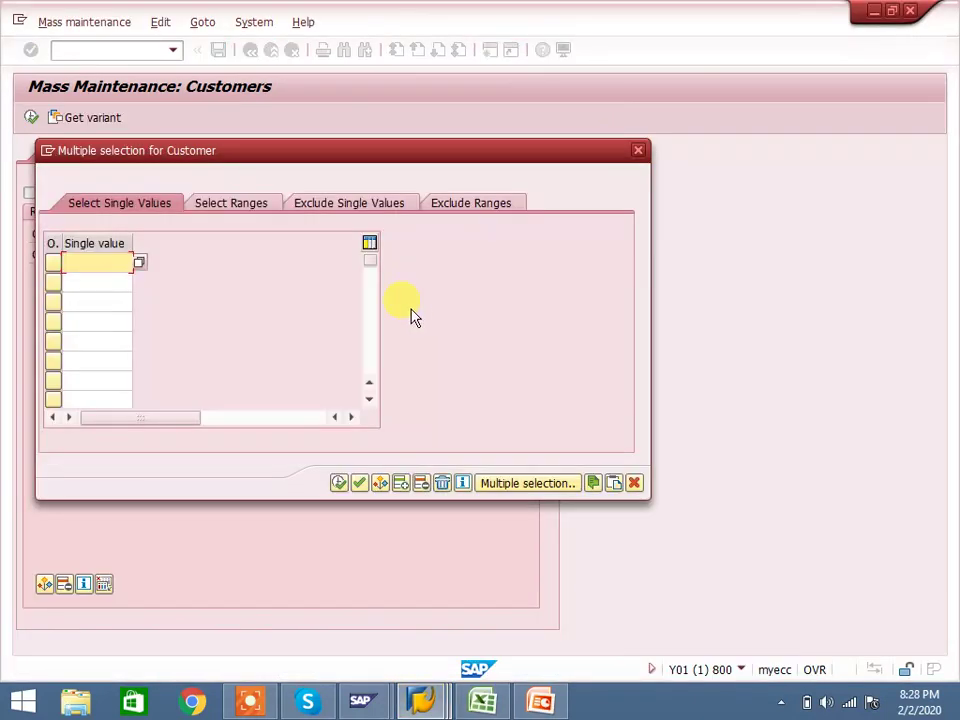
pyautogui.click(613, 483)
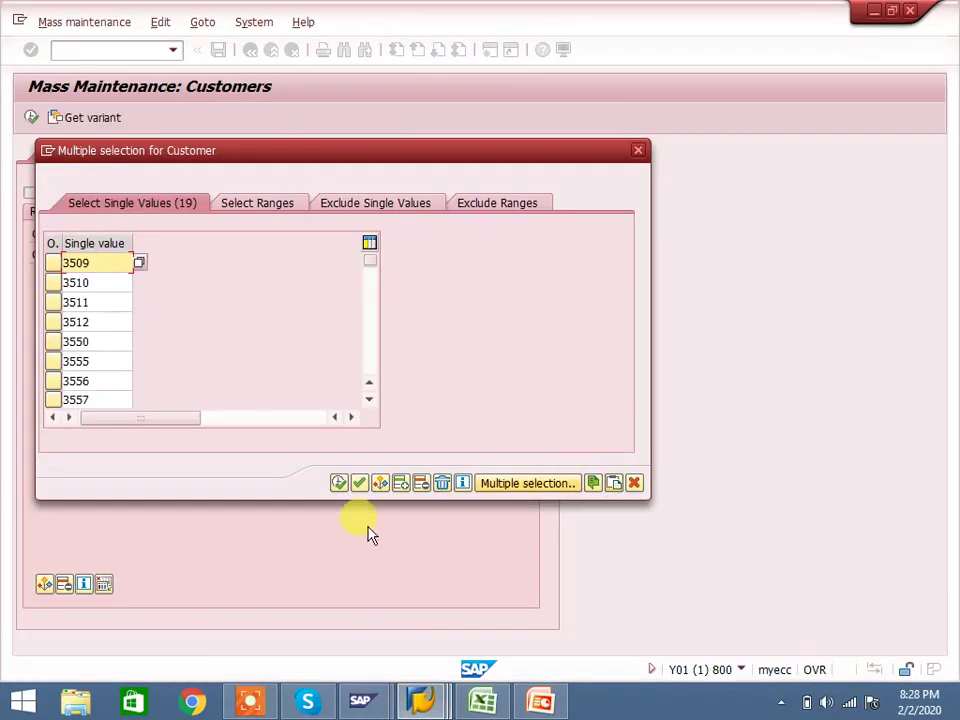
pyautogui.click(335, 483)
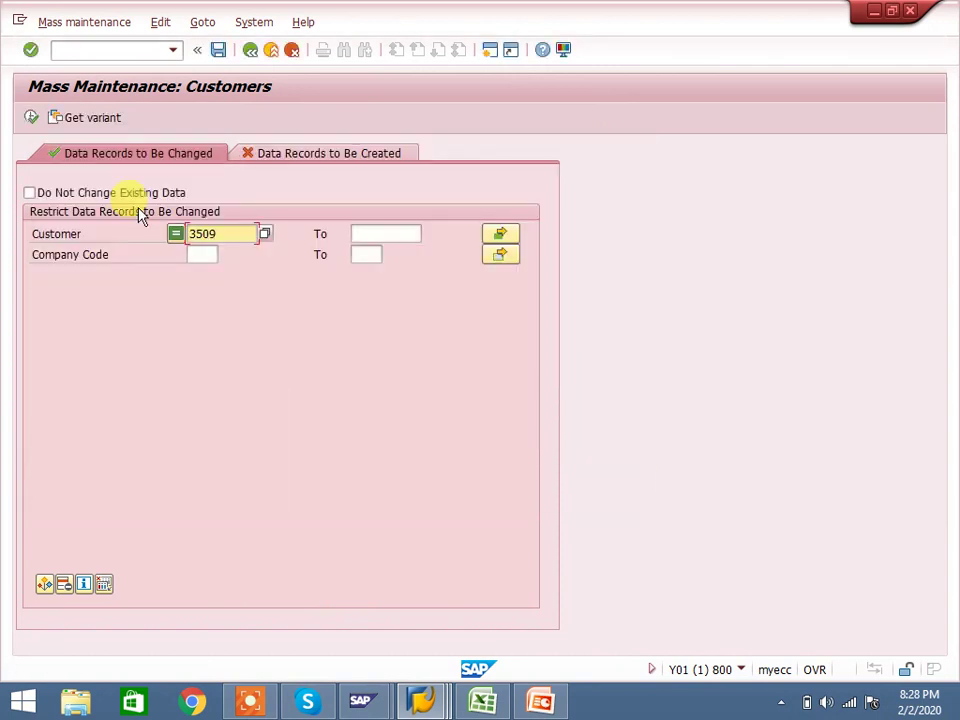
pyautogui.click(30, 118)
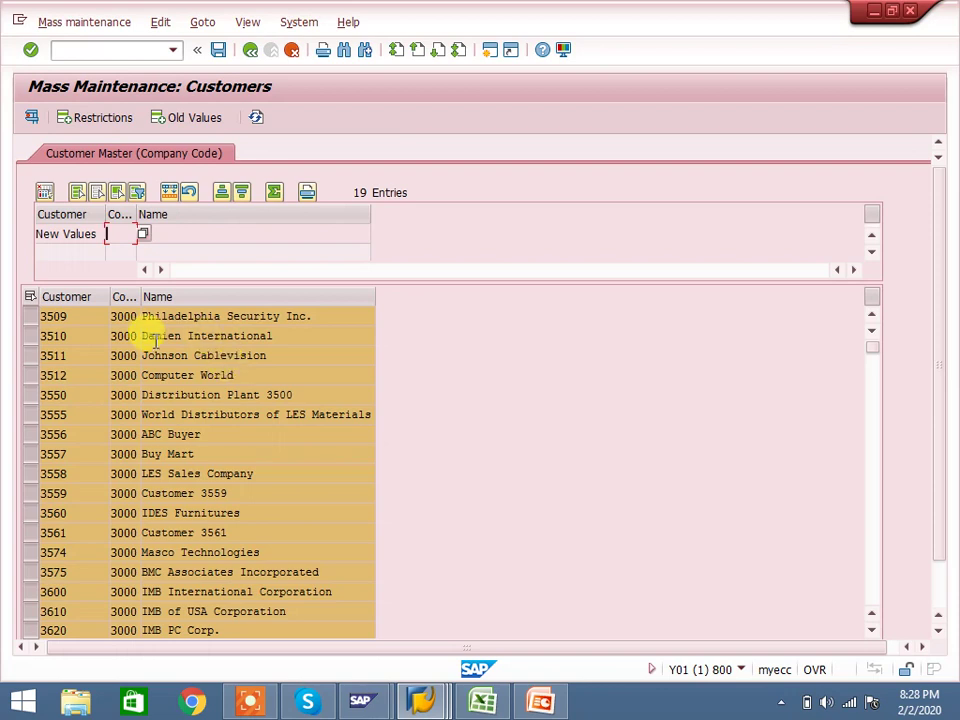
# Add the Terms of Payment field from the pool to the fields shown for the customer records
pyautogui.click(44, 195)
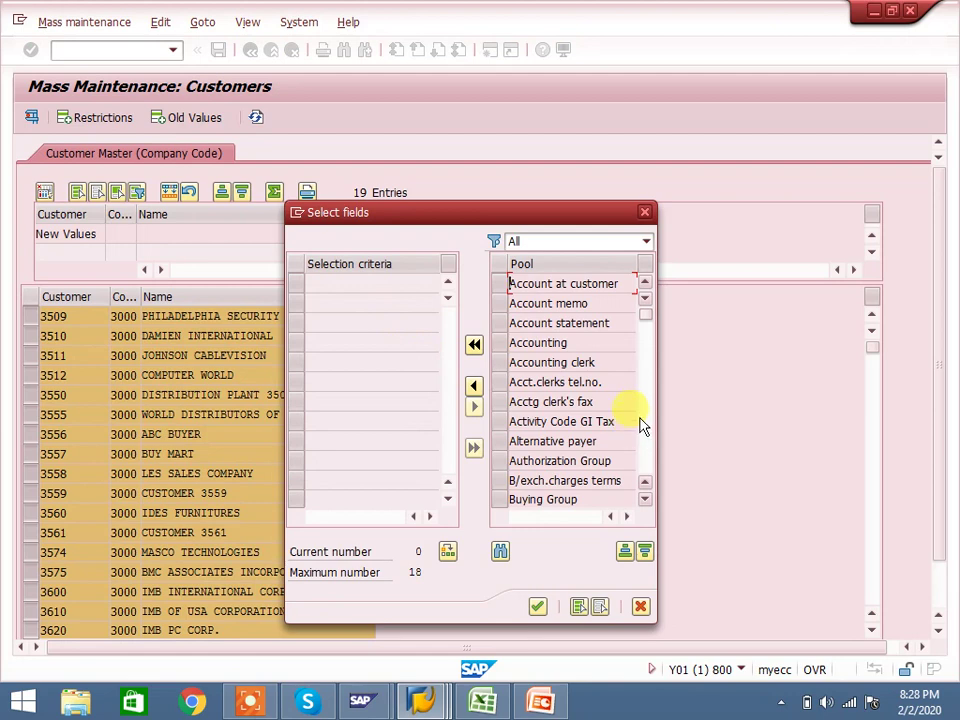
pyautogui.scroll(-10, 645, 430)
pyautogui.scroll(-8, 645, 430)
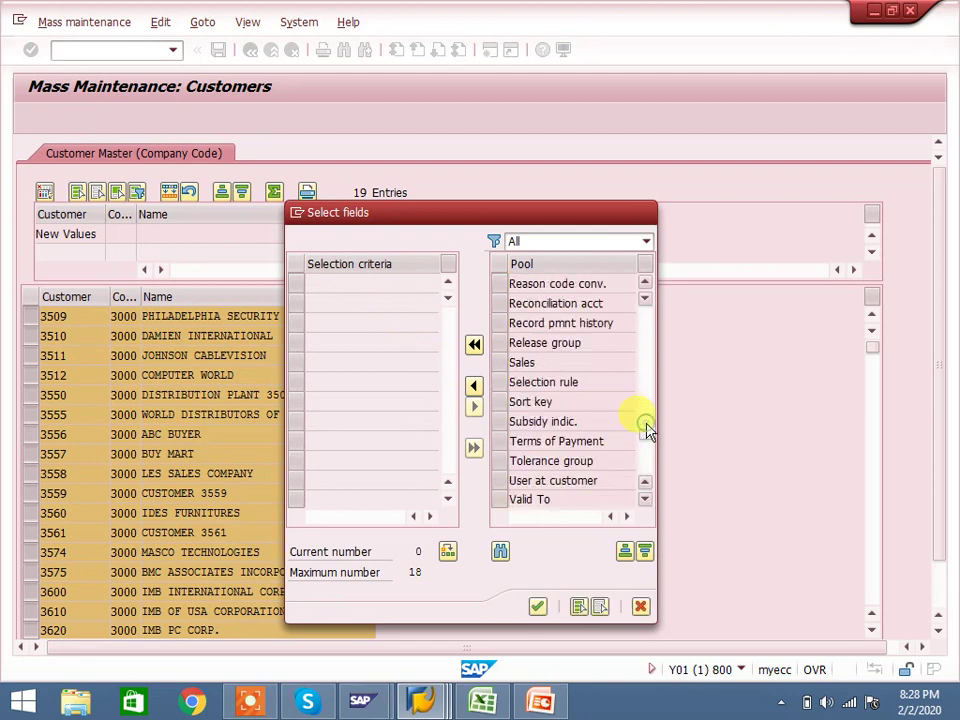
pyautogui.scroll(4, 645, 430)
pyautogui.scroll(-4, 645, 428)
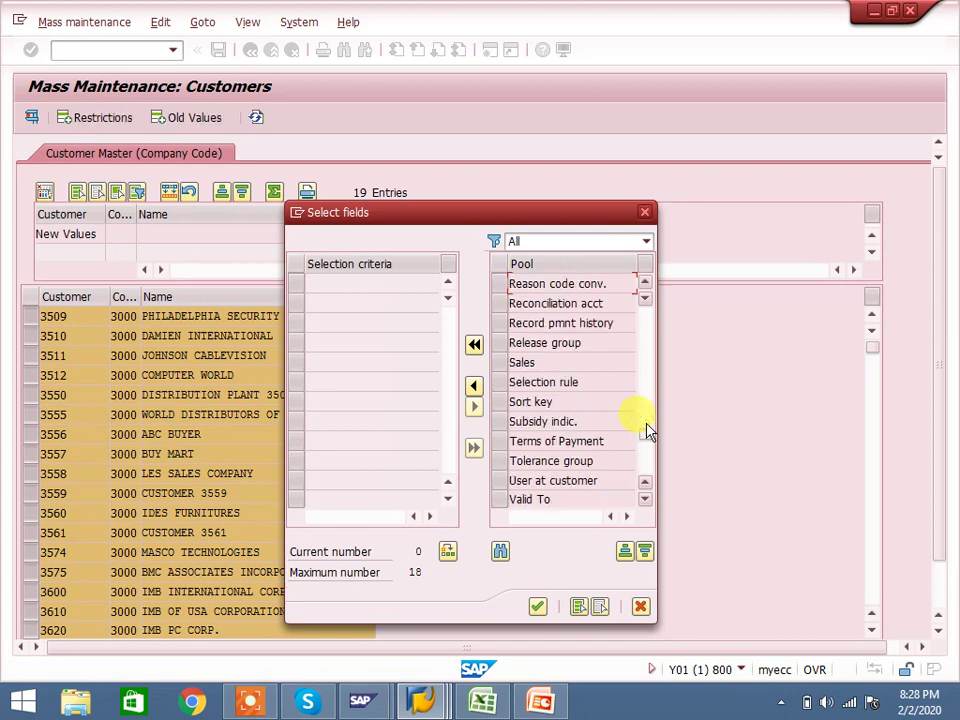
pyautogui.click(499, 441)
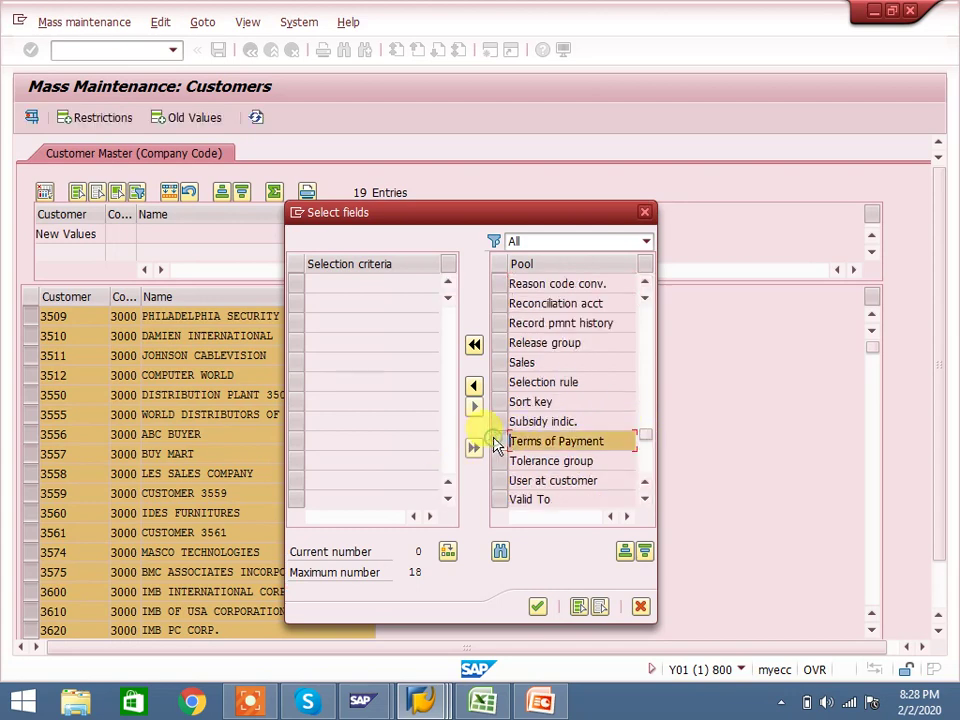
pyautogui.click(474, 386)
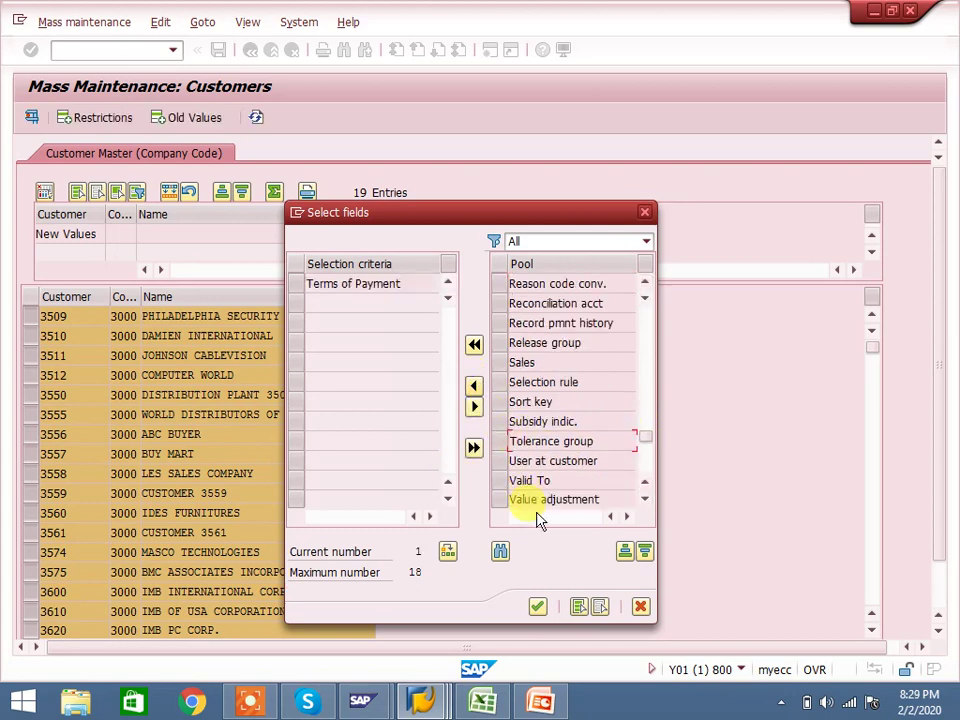
pyautogui.click(537, 607)
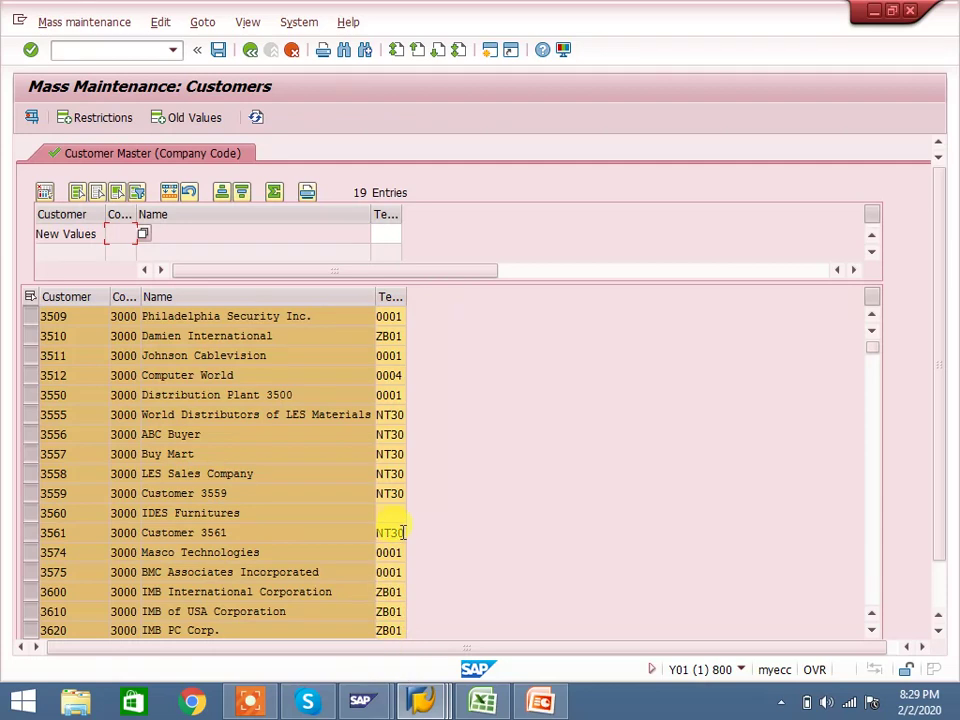
# Enter ZB01 as the new Terms of Payment value and apply it to all the selected customer records
pyautogui.click(383, 233)
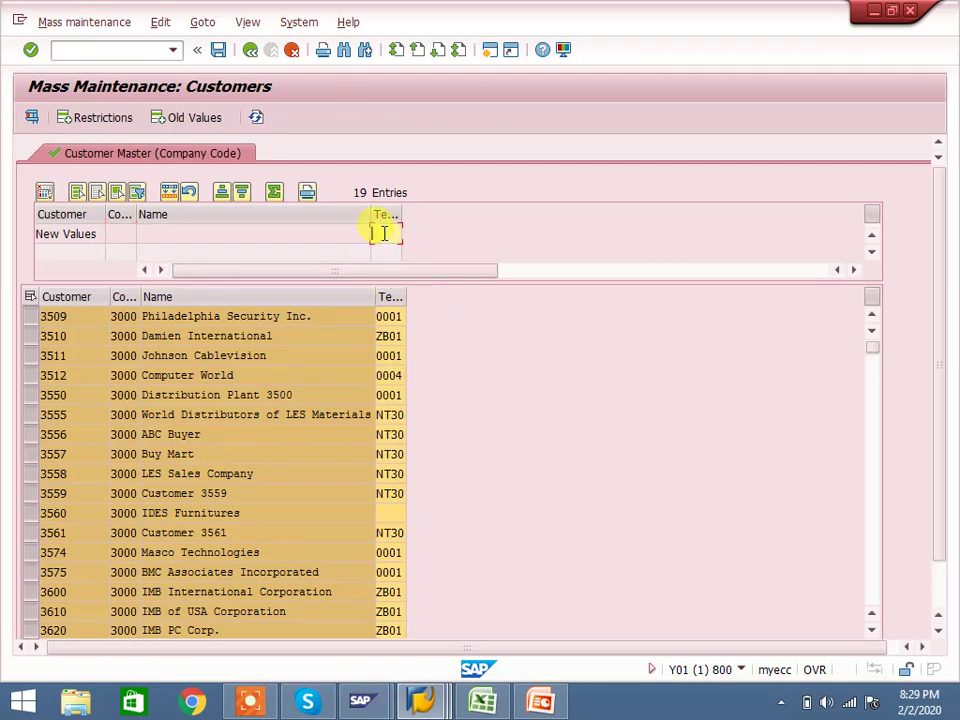
pyautogui.write('ZB01')
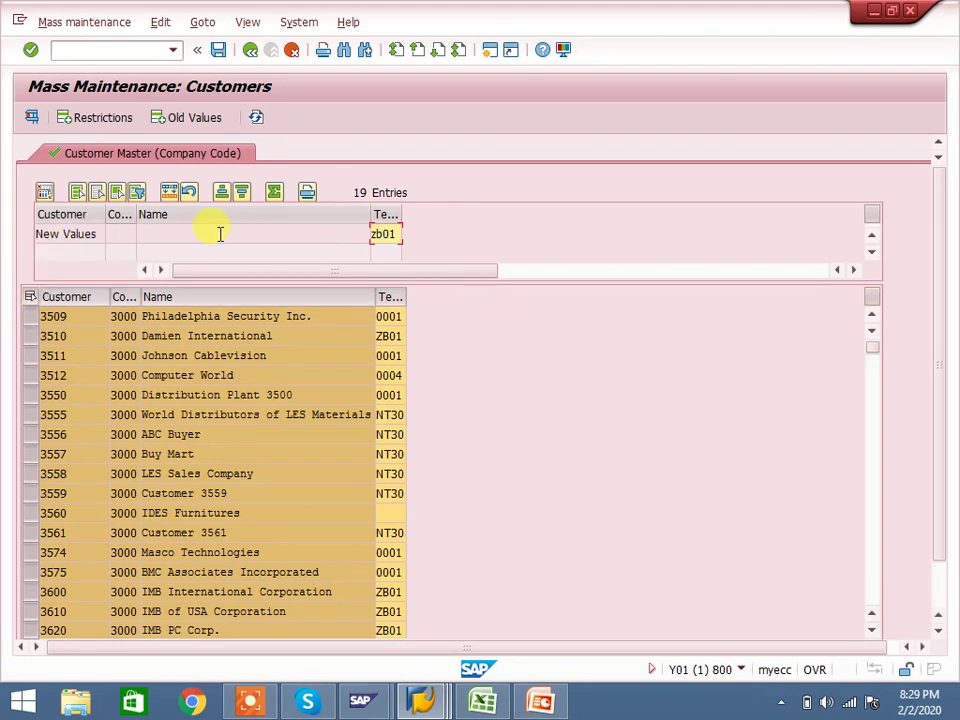
pyautogui.click(170, 192)
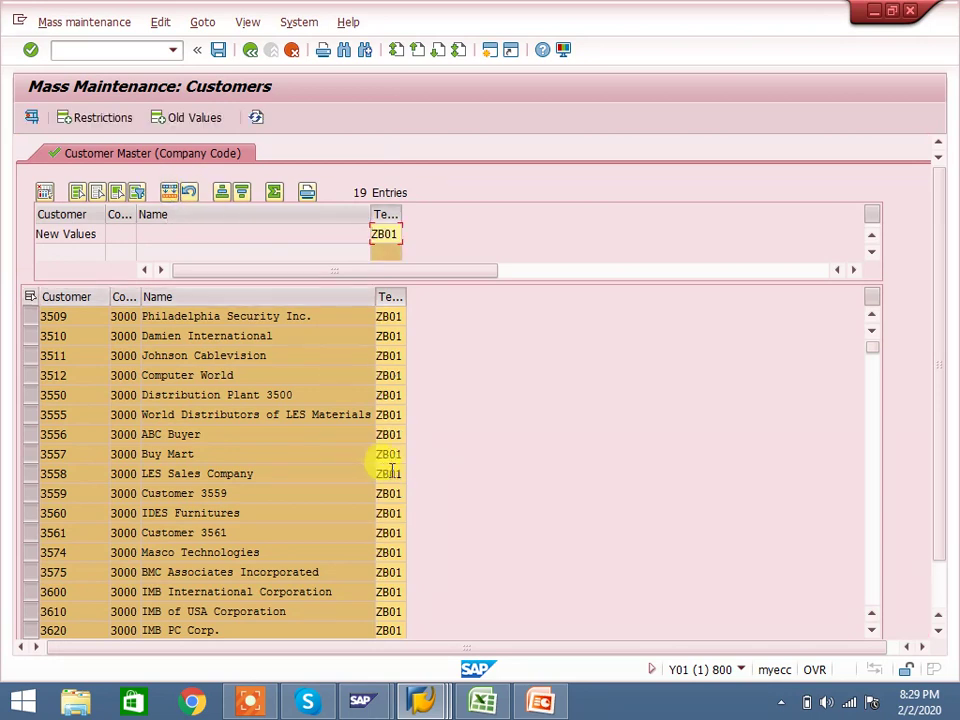
pyautogui.click(873, 596)
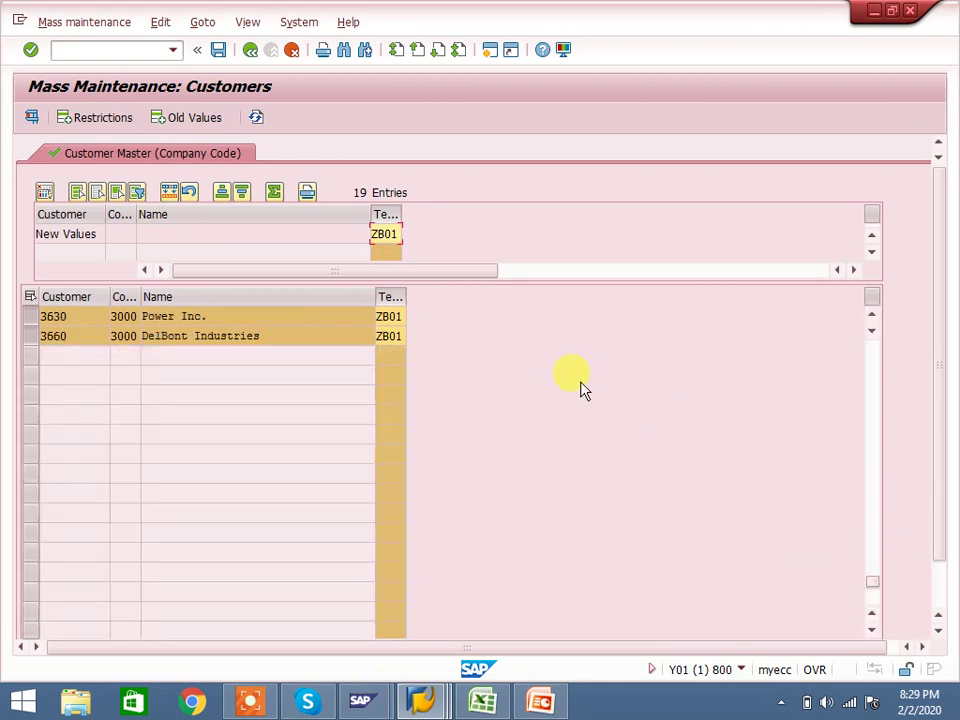
# Save the ZB01 terms of payment change for all listed customers and accept the immediate-effect warning
pyautogui.click(220, 52)
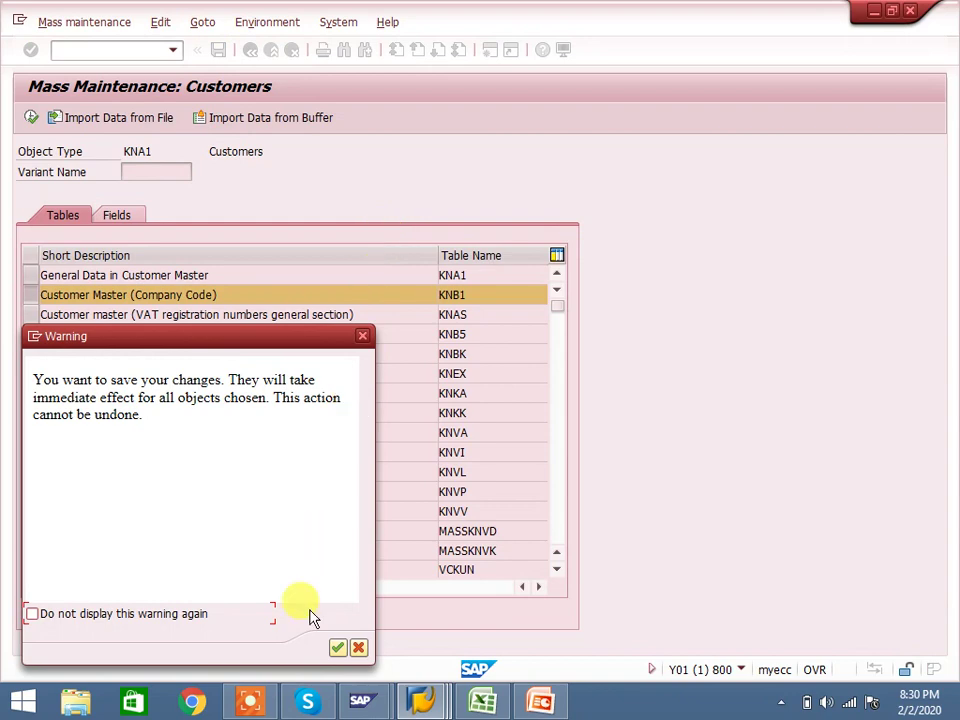
pyautogui.click(338, 649)
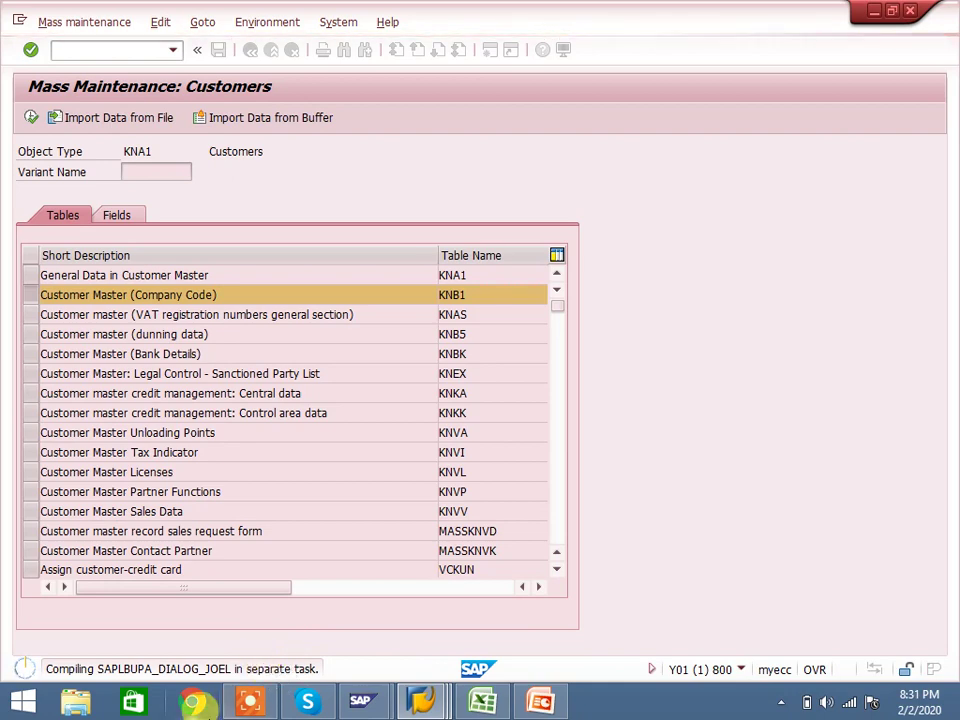
pyautogui.click(250, 702)
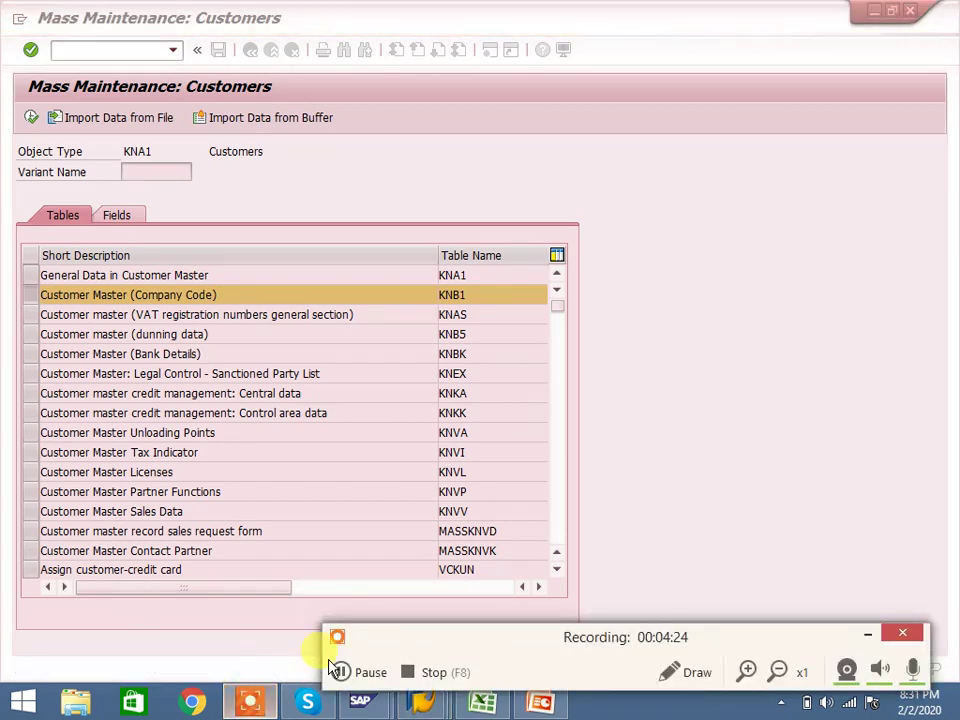
pyautogui.click(341, 672)
pyautogui.press('F7')
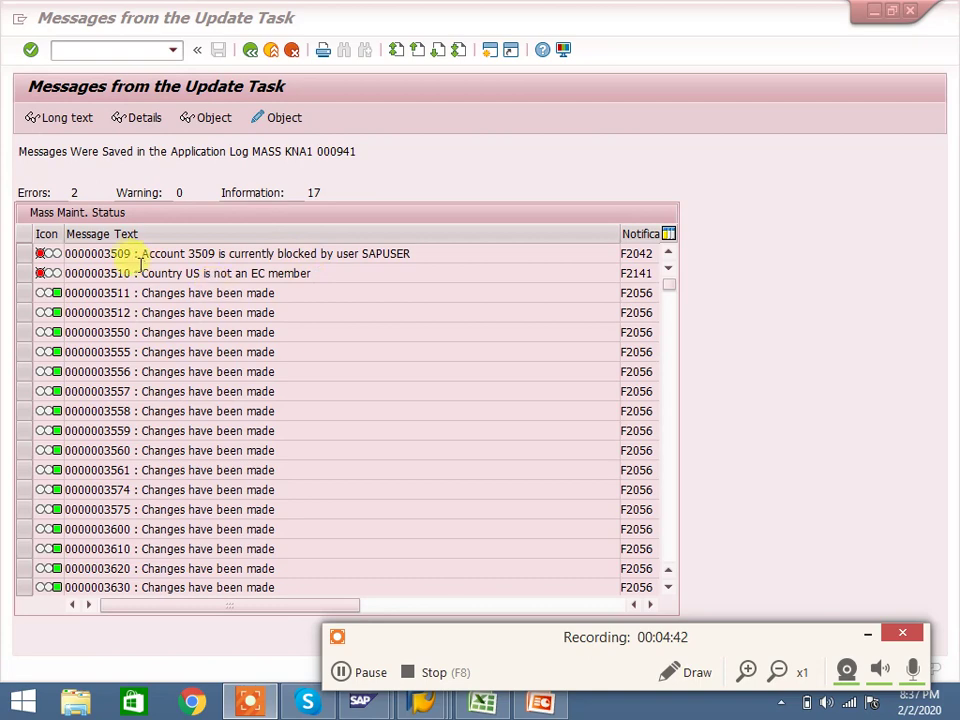
# Review the update task messages for each customer and compare them with the customer list in the Excel sheet
pyautogui.click(129, 271)
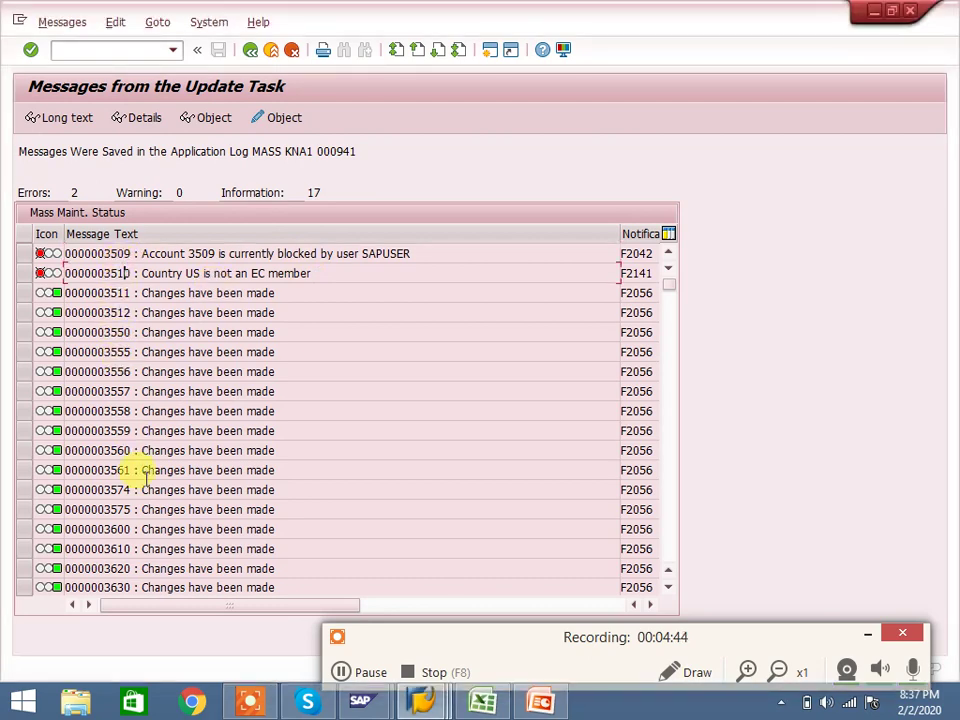
pyautogui.click(476, 703)
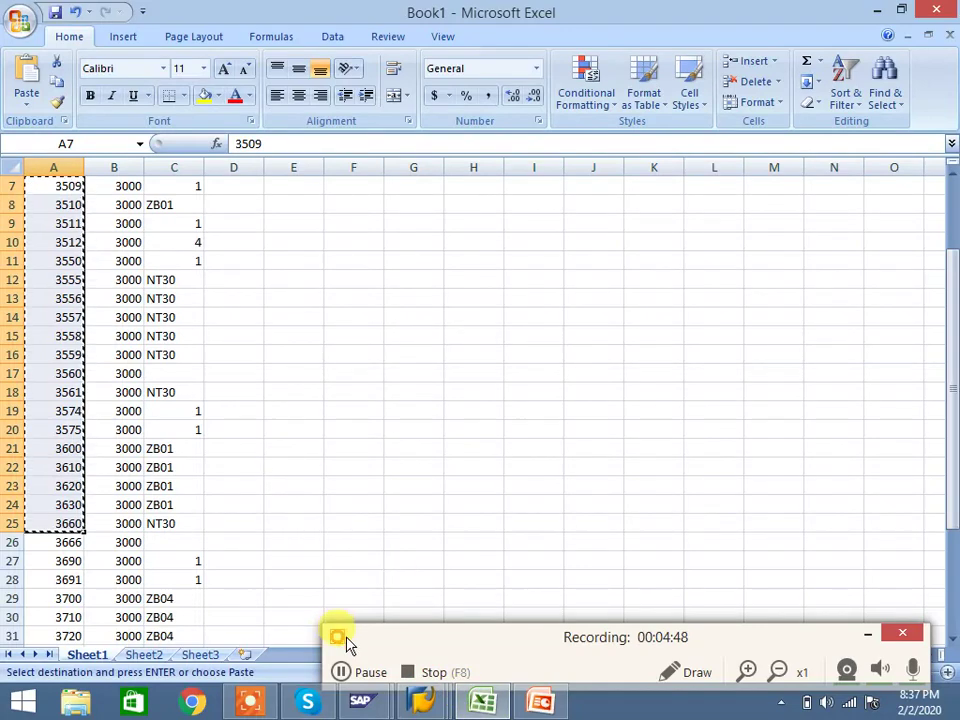
# Return to the KNB1 table selection in the other SAP session and paste the copied customer numbers as Customer (KUNNR) criteria
pyautogui.moveTo(429, 699)
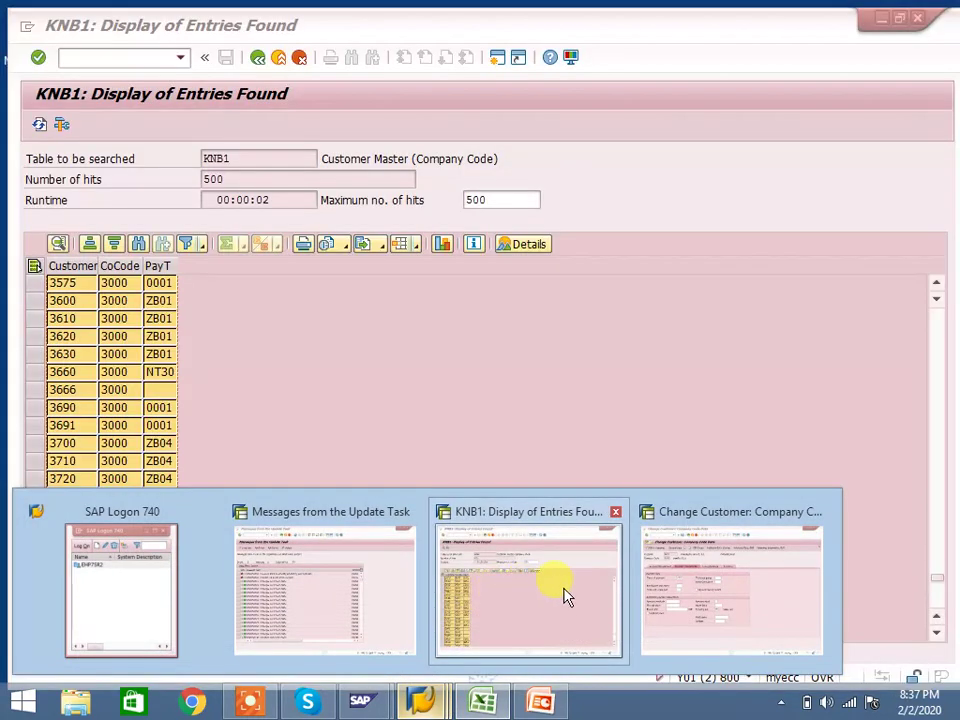
pyautogui.click(556, 596)
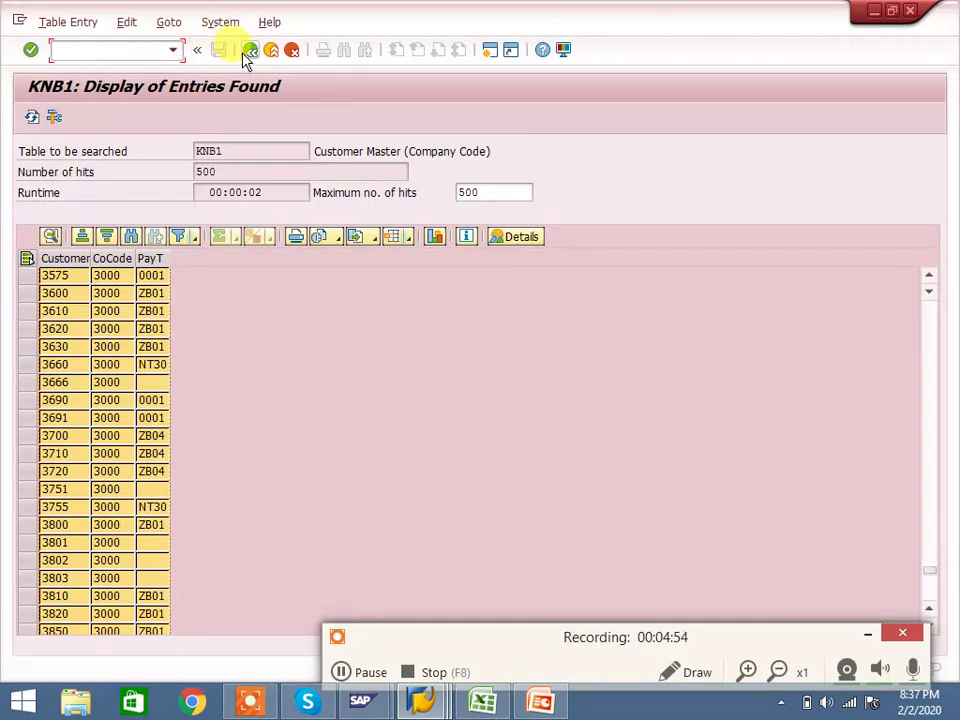
pyautogui.click(249, 51)
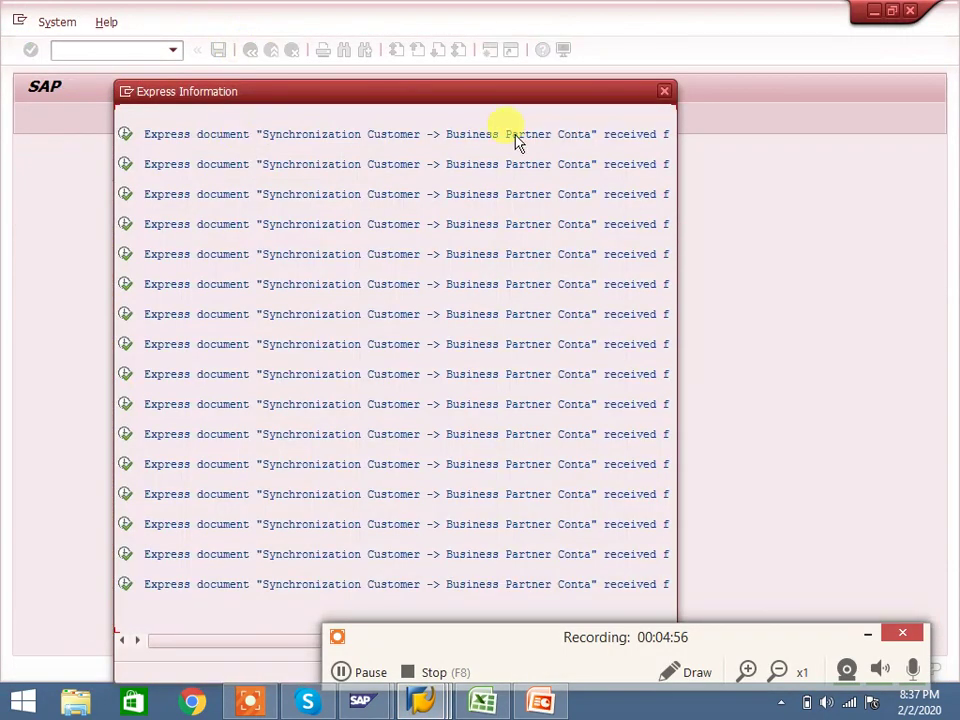
pyautogui.click(664, 92)
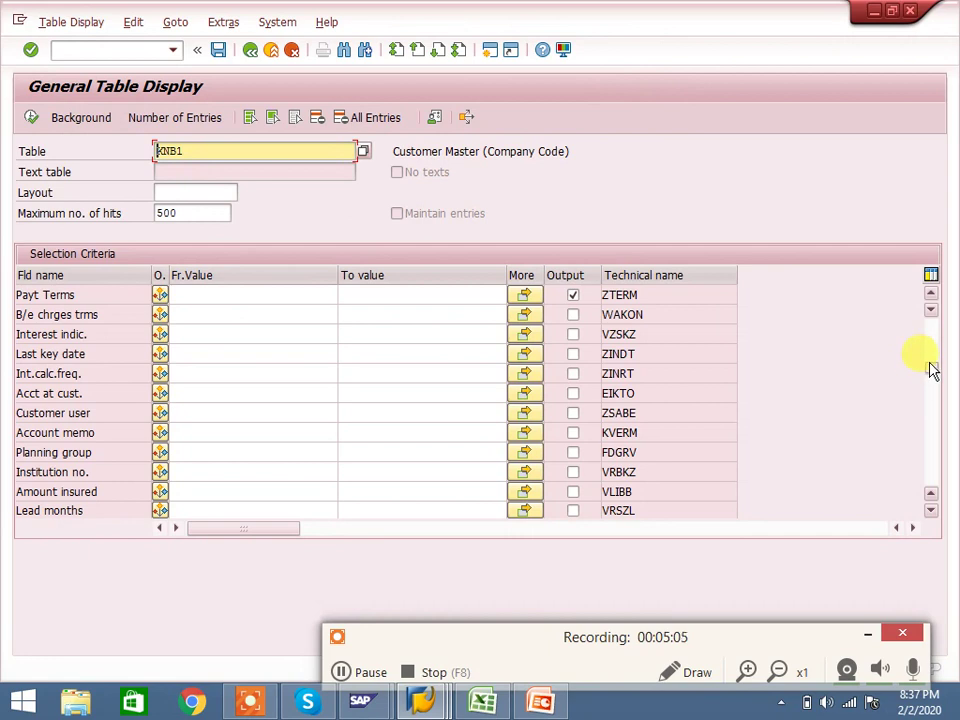
pyautogui.scroll(8, 700, 290)
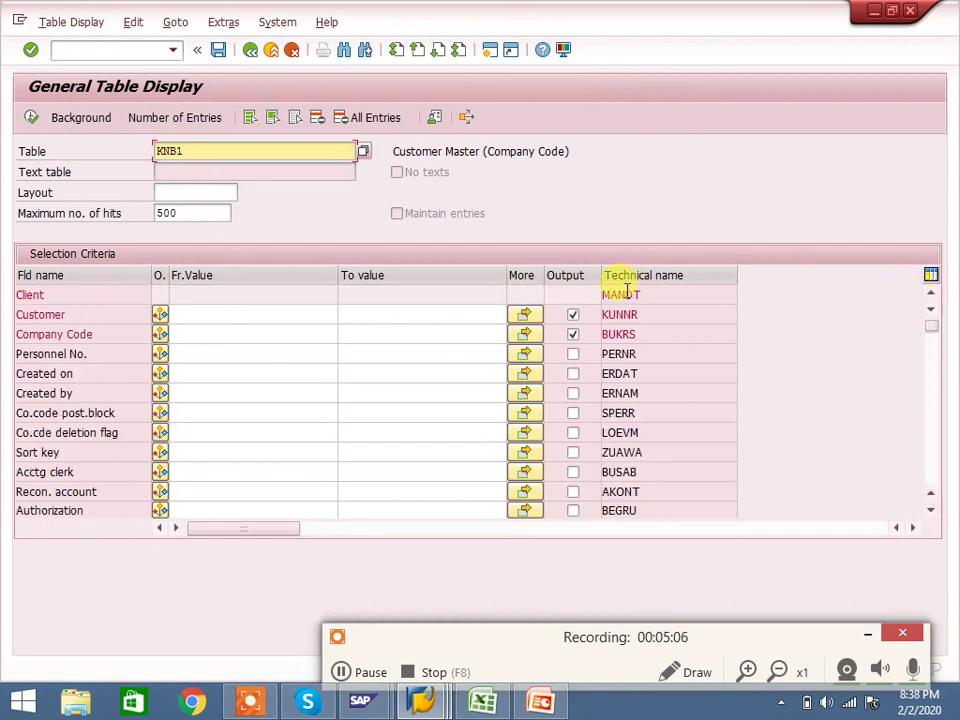
pyautogui.click(532, 315)
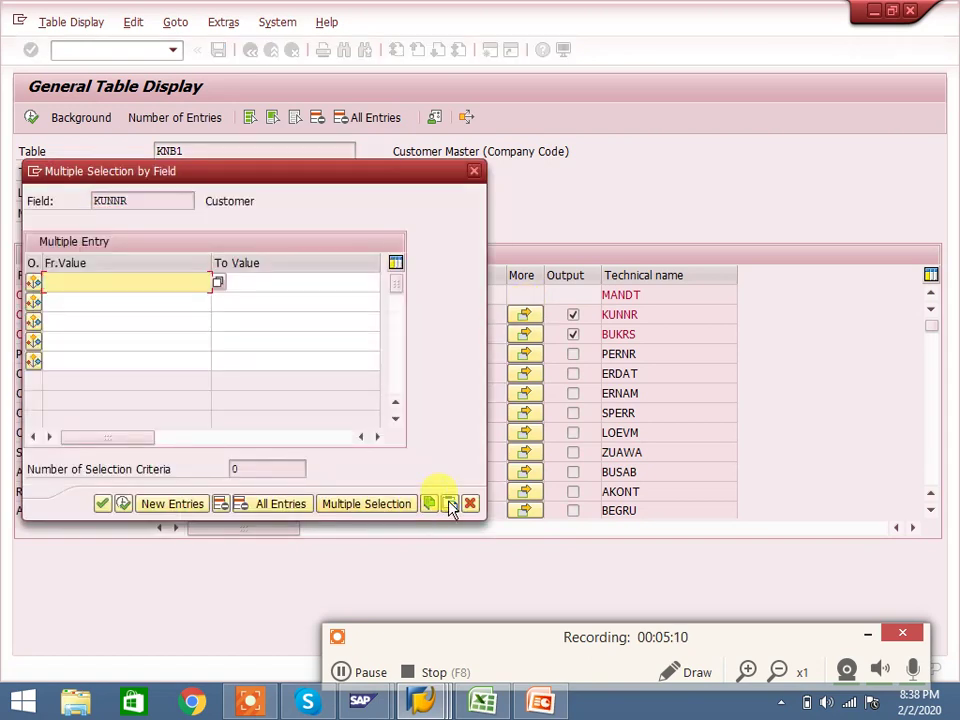
pyautogui.click(450, 504)
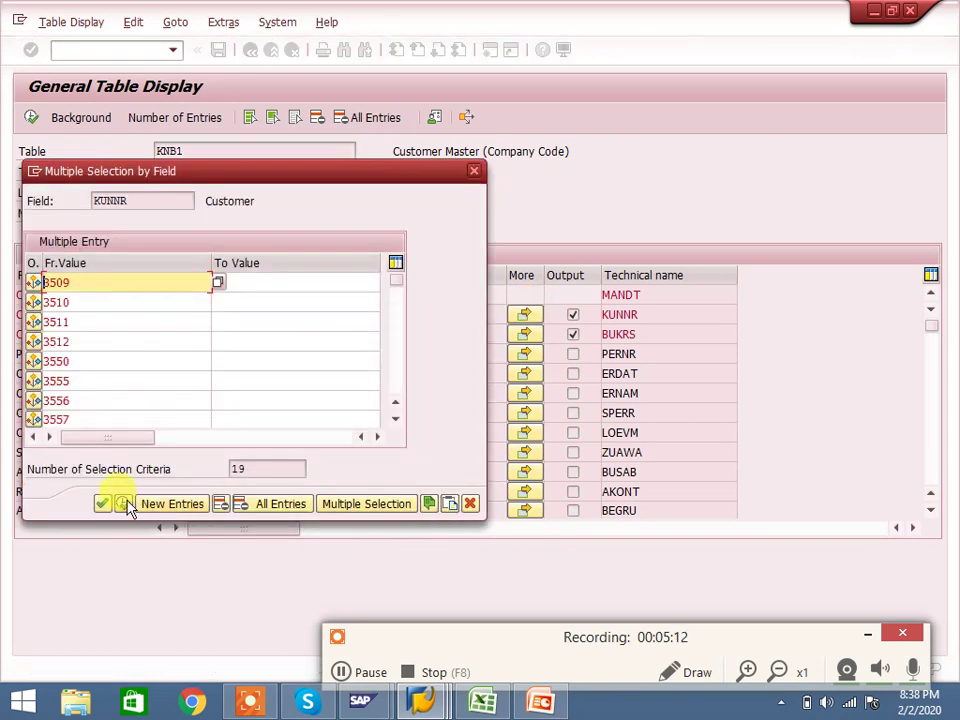
pyautogui.click(124, 502)
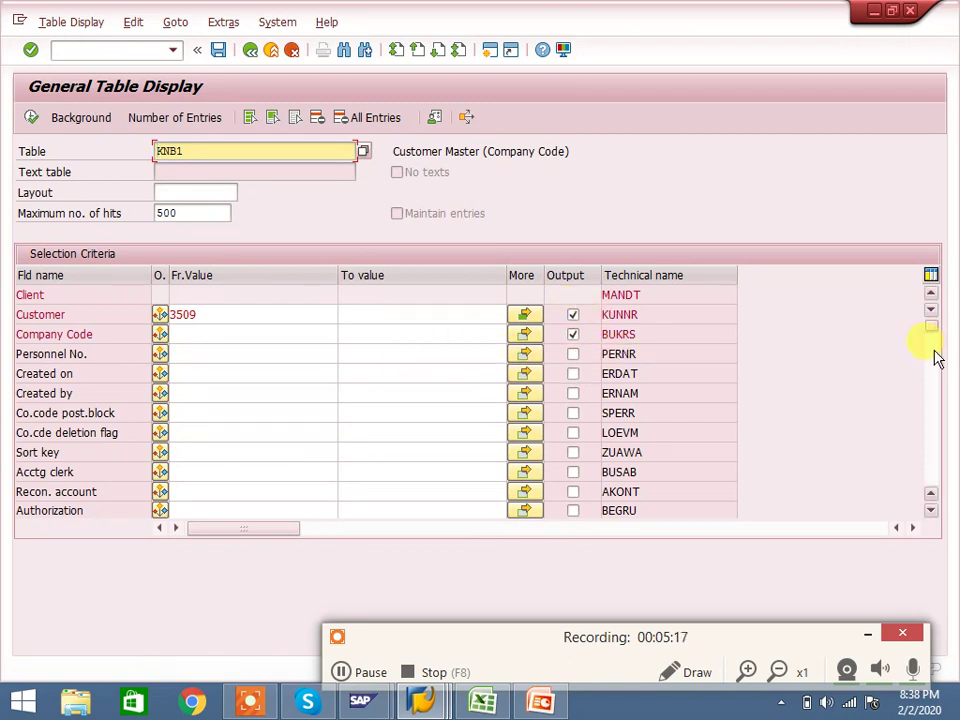
# Verify that Payt Terms (ZTERM) is set for output, run the KNB1 display, and check the customers' payment terms
pyautogui.click(932, 396)
pyautogui.click(932, 394)
pyautogui.click(932, 390)
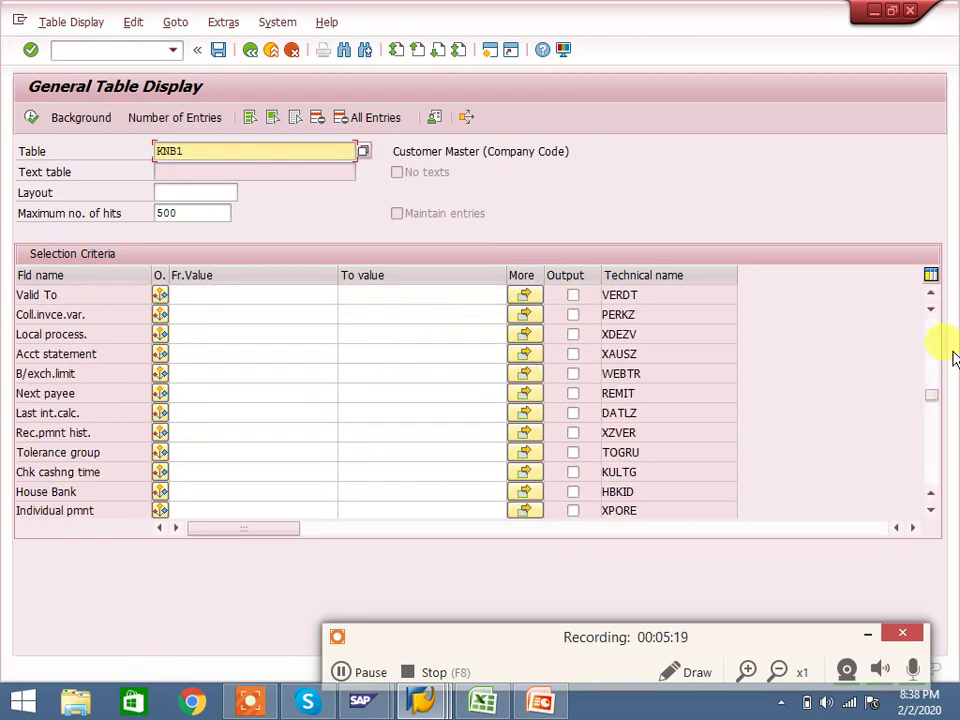
pyautogui.click(934, 332)
pyautogui.click(933, 345)
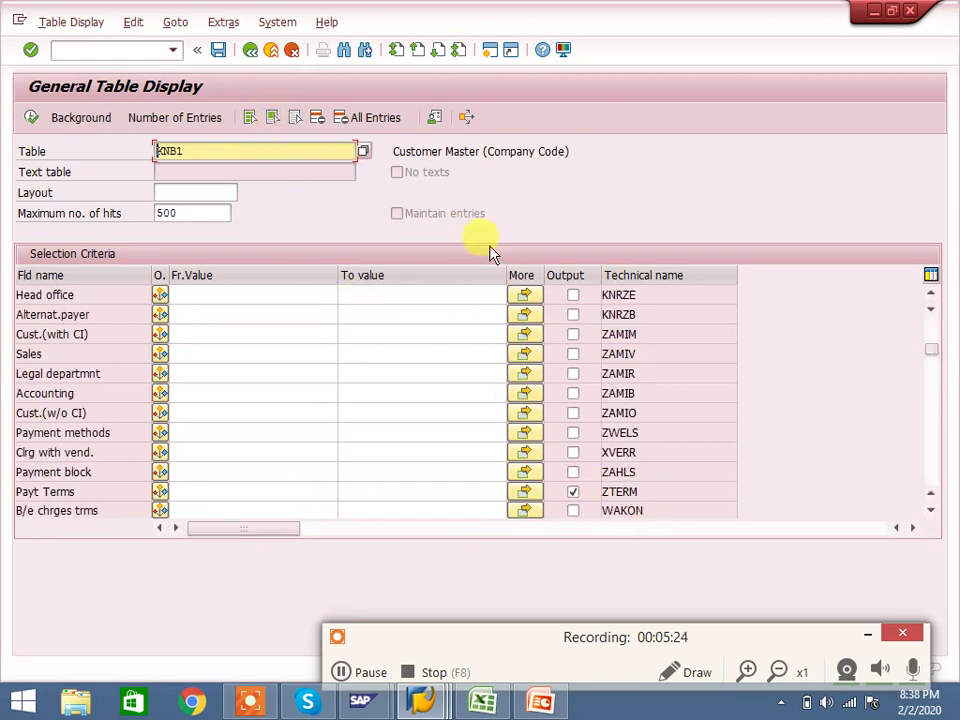
pyautogui.click(31, 118)
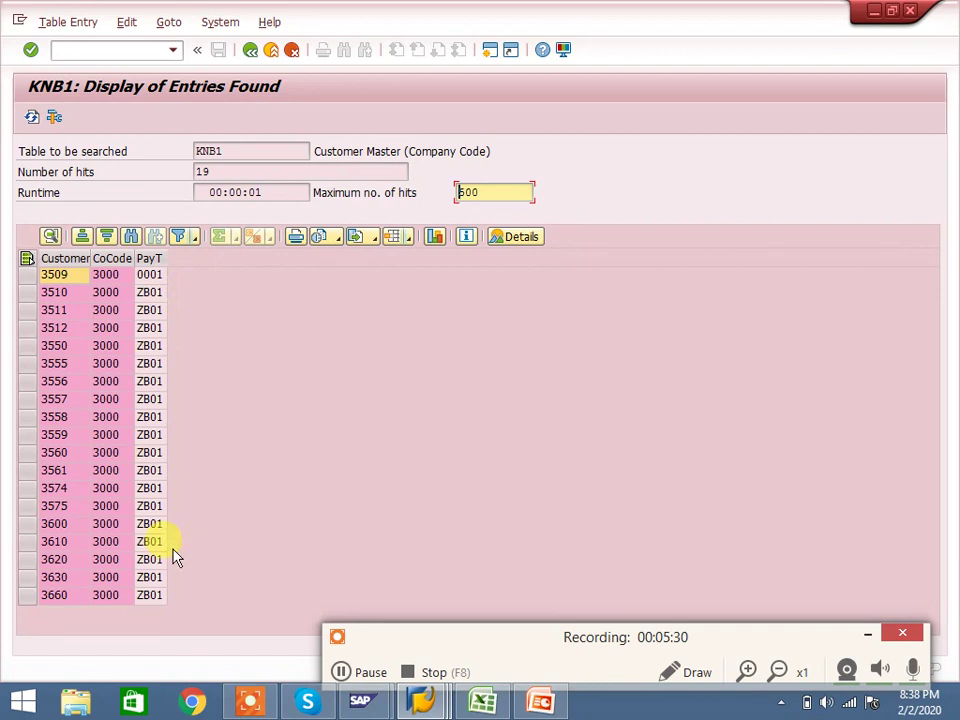
pyautogui.click(147, 275)
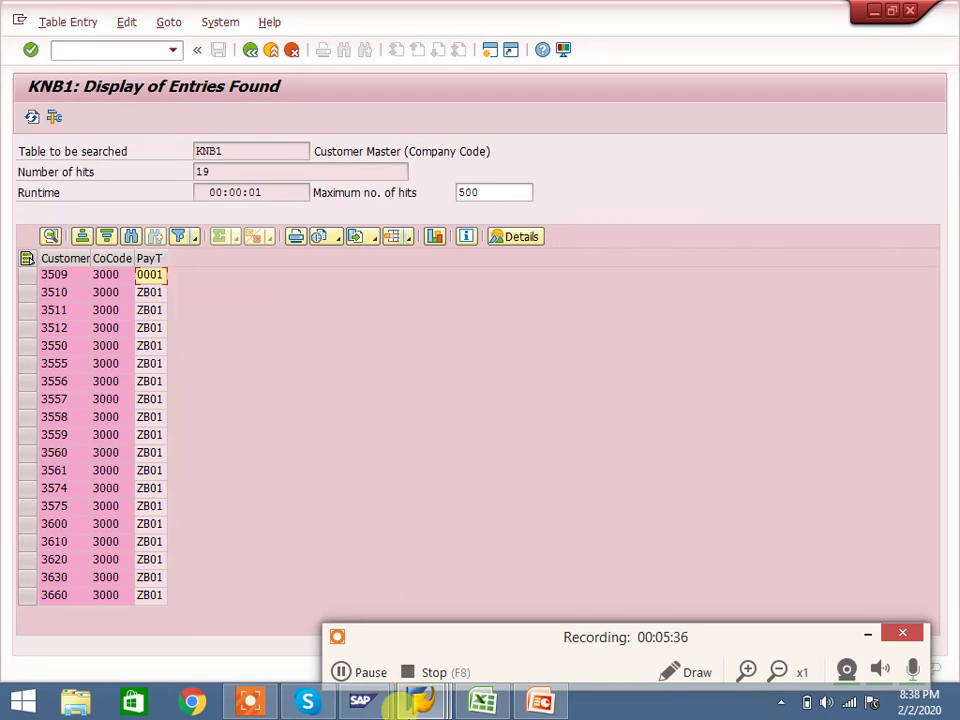
# Switch to the session with the first customer's company code data open for change, leave the record, and close the Customer Change initial dialog
pyautogui.click(419, 703)
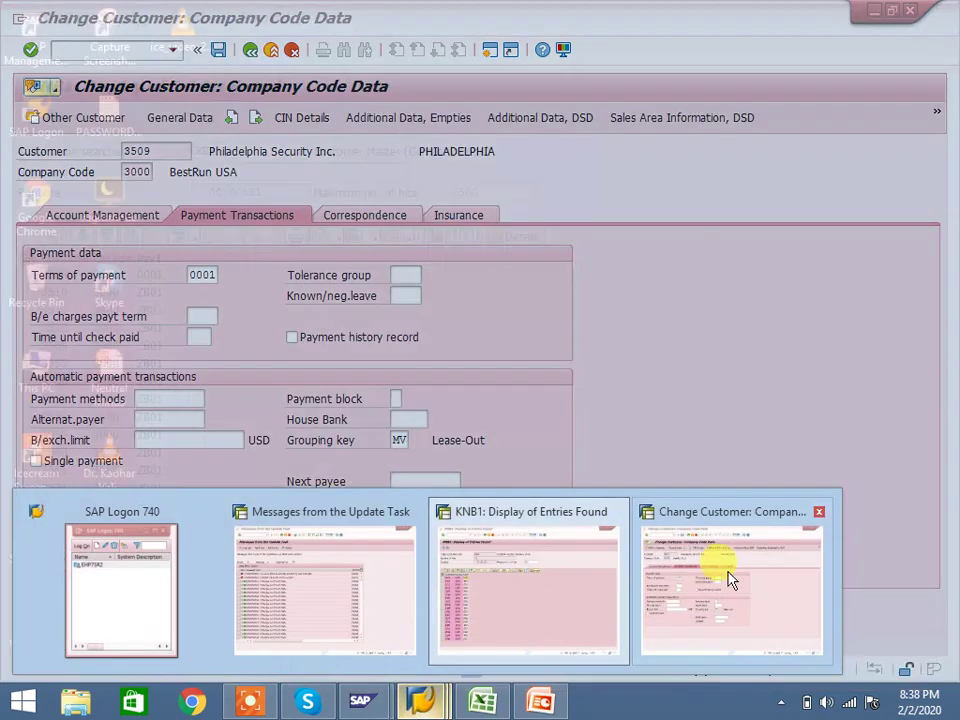
pyautogui.click(725, 572)
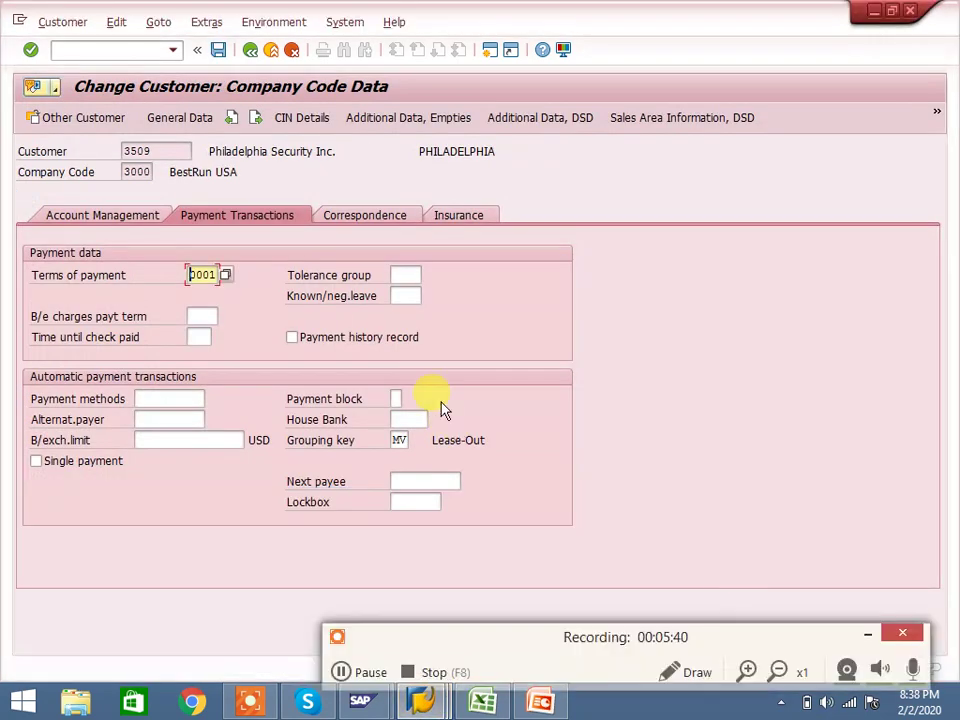
pyautogui.click(249, 51)
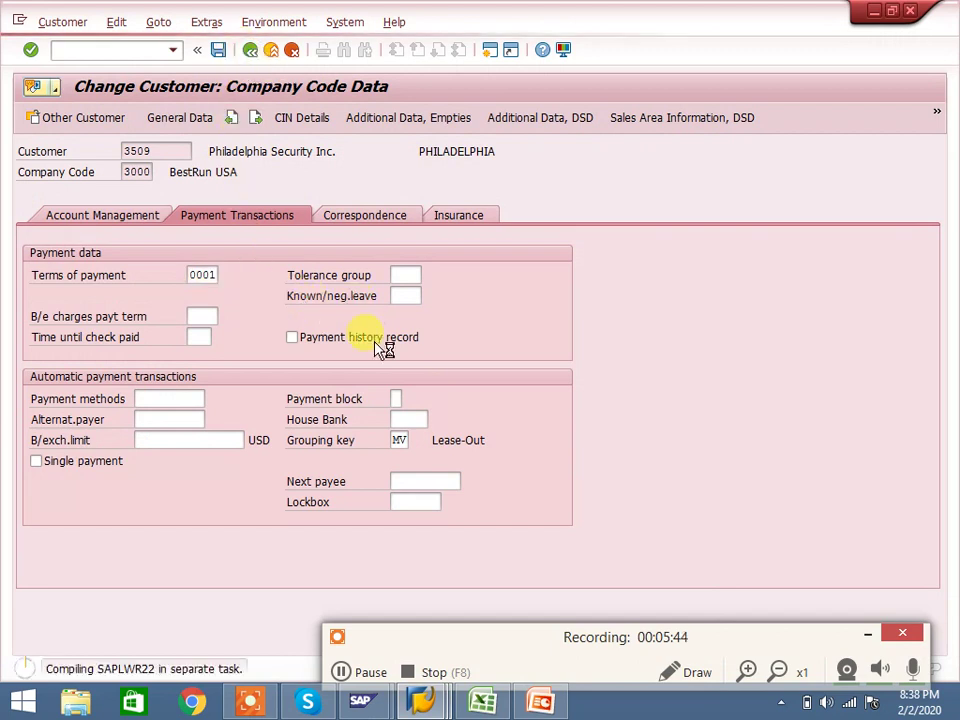
pyautogui.click(420, 703)
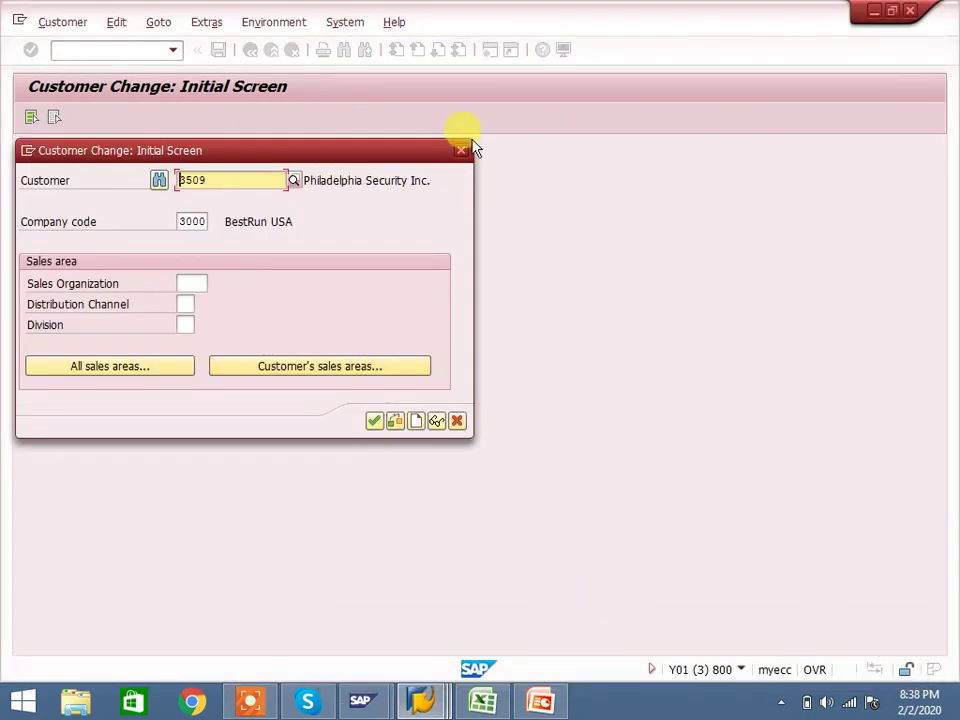
pyautogui.click(462, 151)
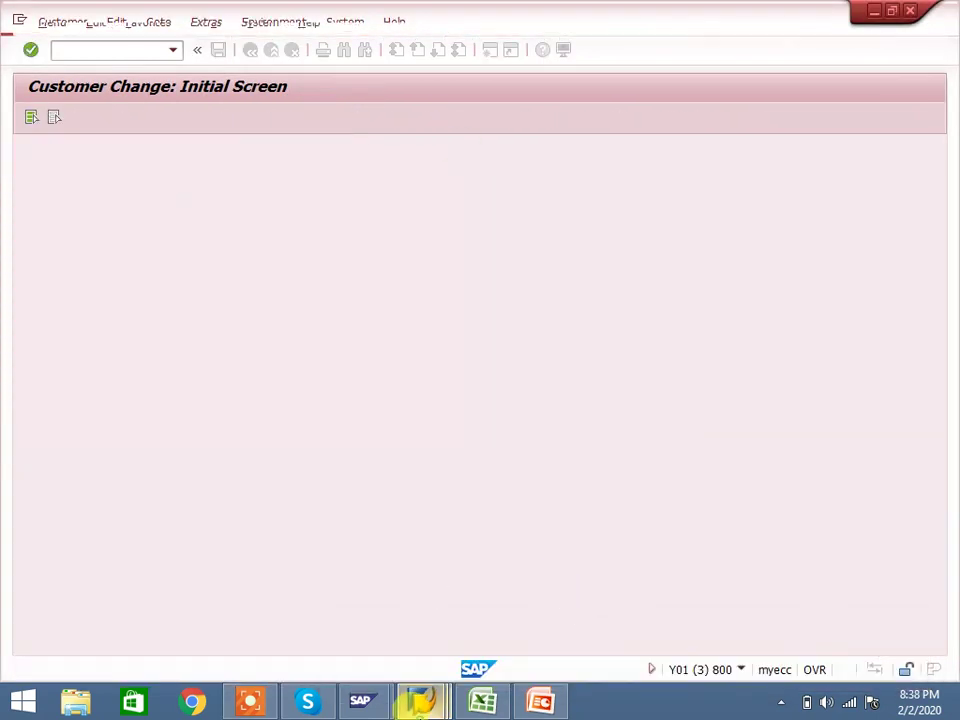
# Leave the update messages and go back through the customer mass maintenance screens to the KNA1 table selection
pyautogui.click(369, 600)
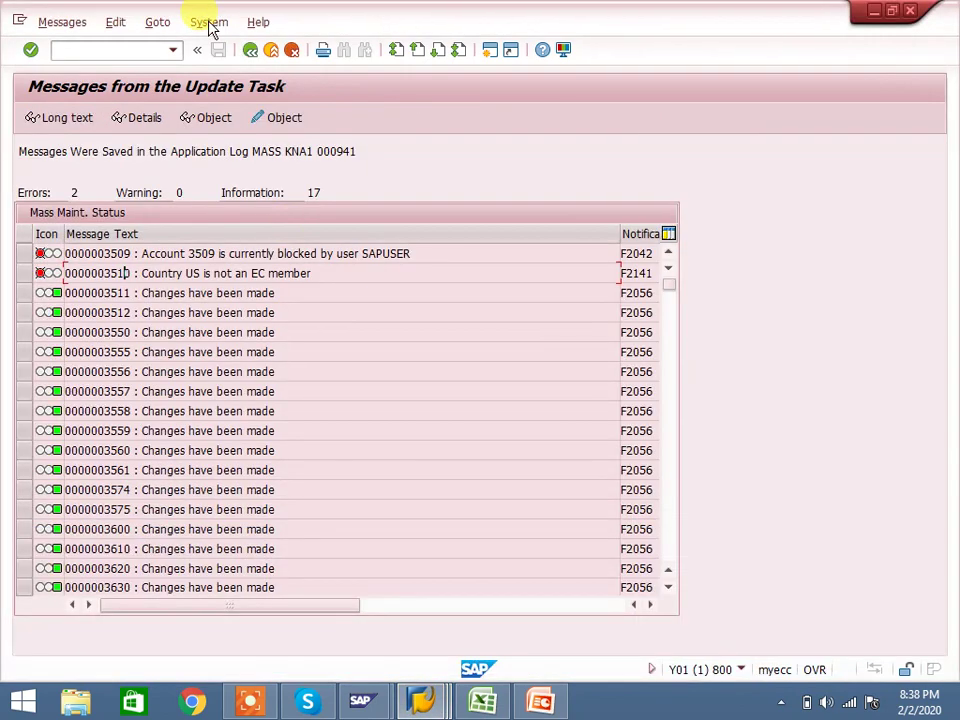
pyautogui.click(251, 50)
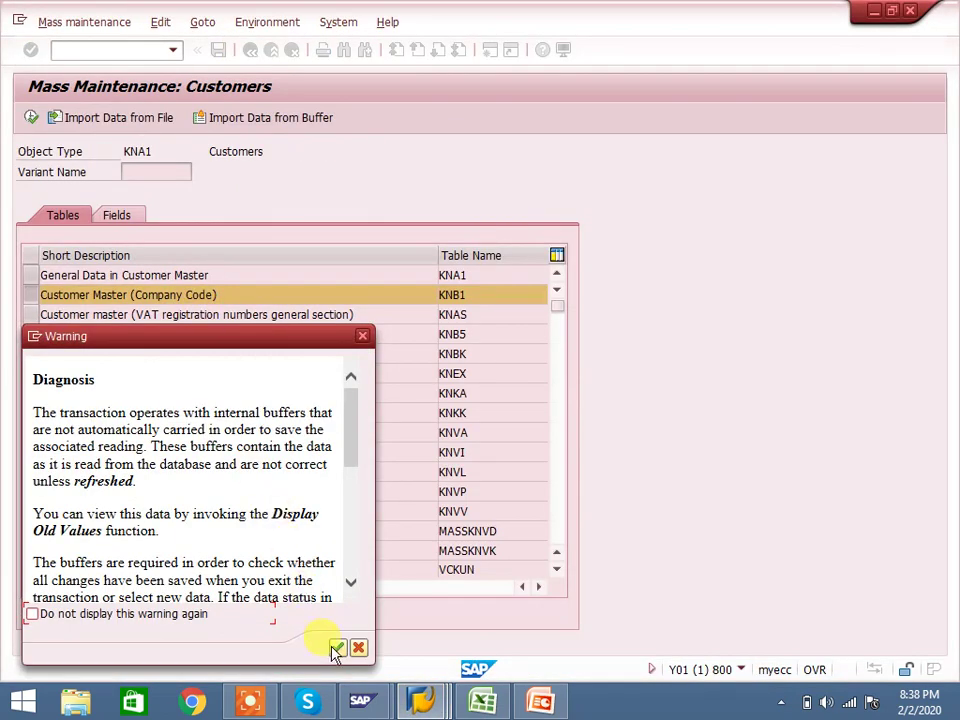
pyautogui.click(336, 648)
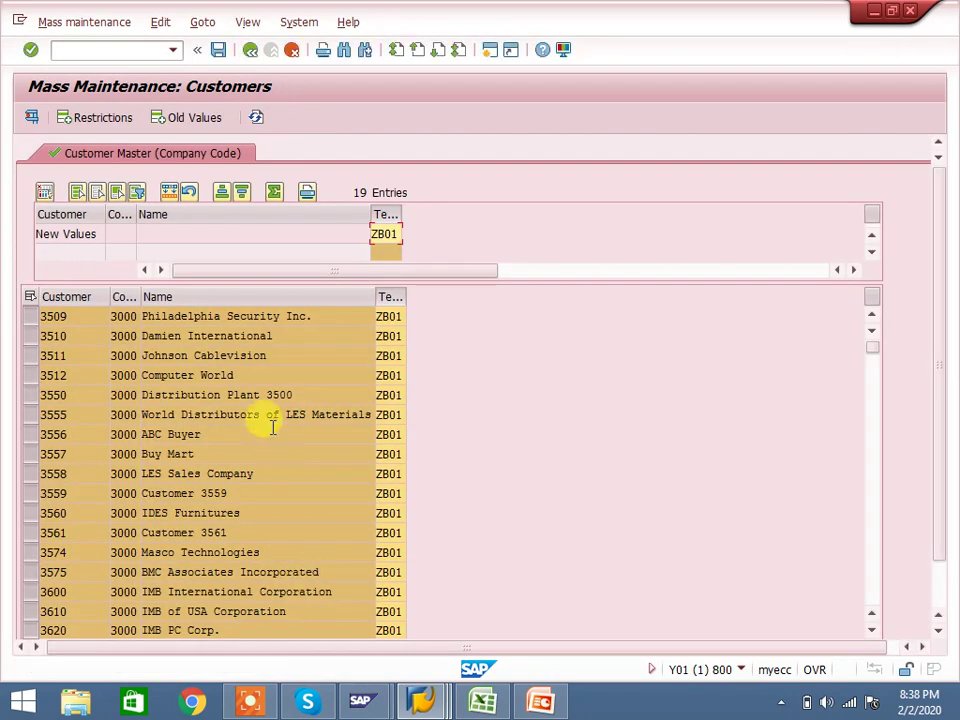
pyautogui.click(251, 55)
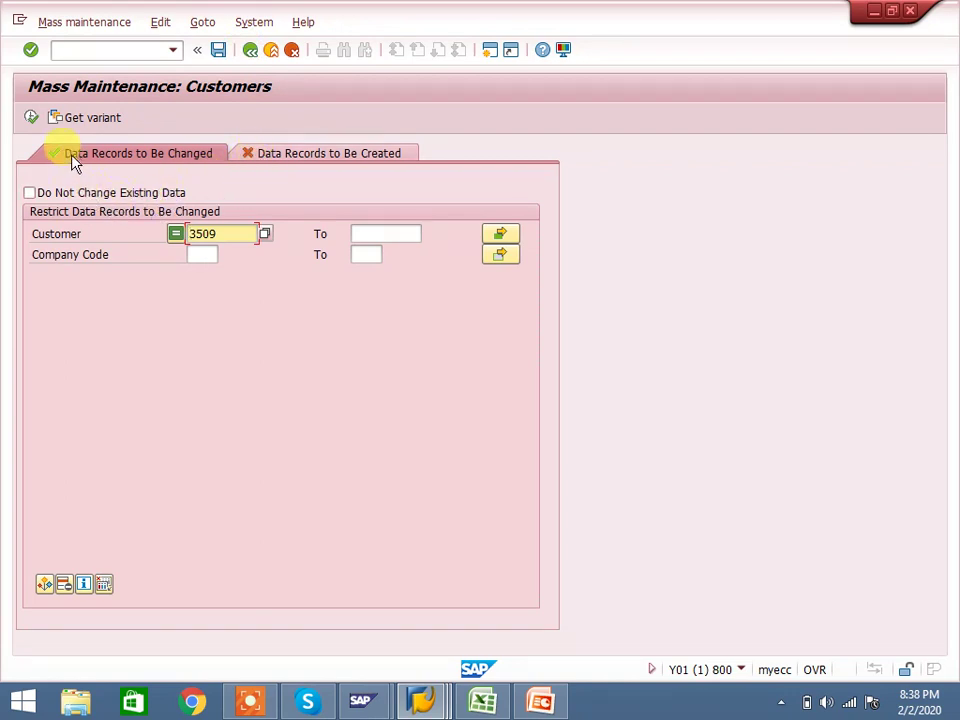
pyautogui.click(249, 52)
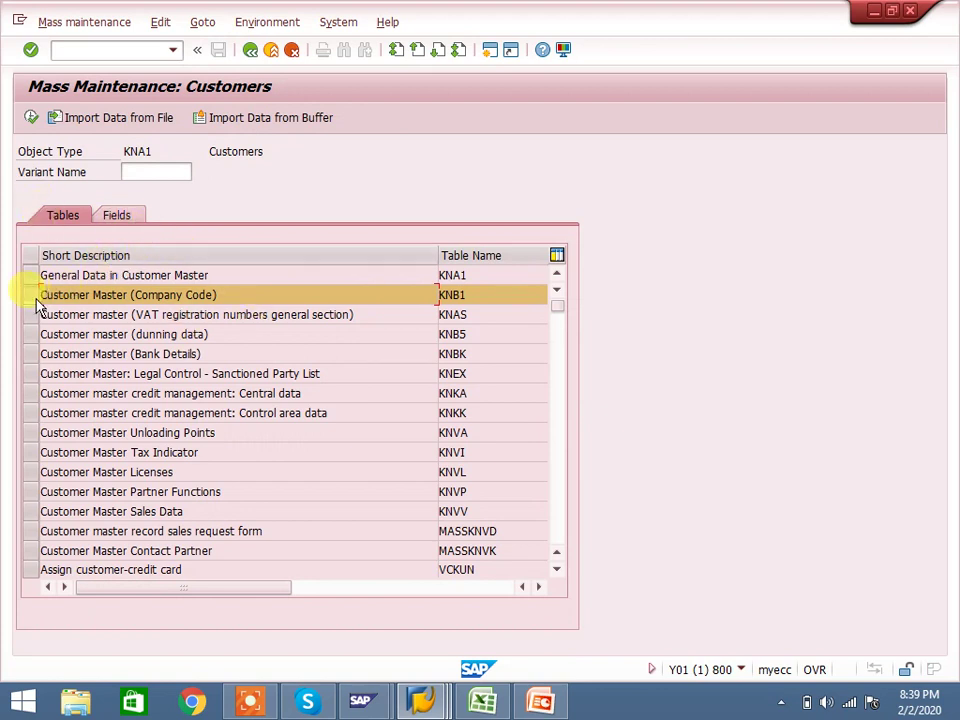
# Choose the field Name 2 (KNA1-NAME2) for customer mass maintenance, execute it, and accept the warning
pyautogui.click(118, 220)
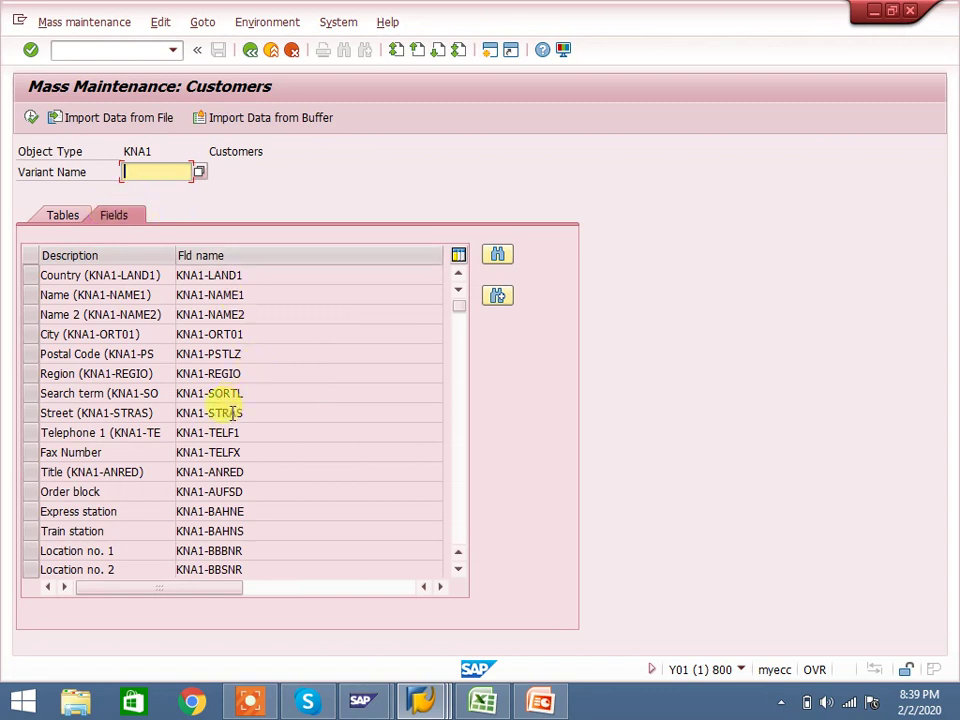
pyautogui.click(240, 314)
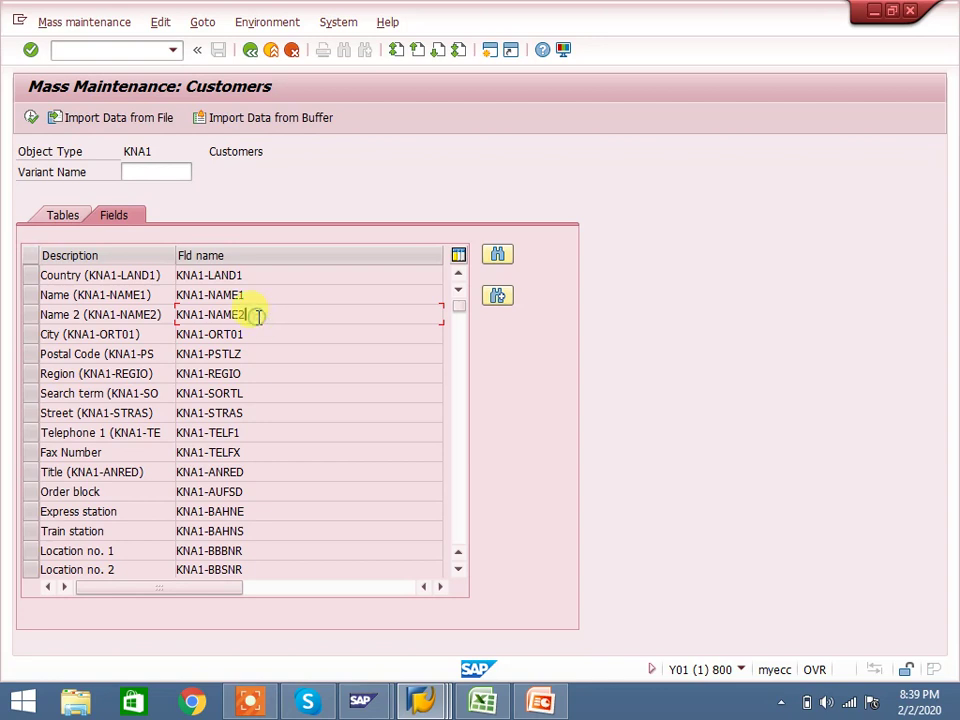
pyautogui.click(28, 314)
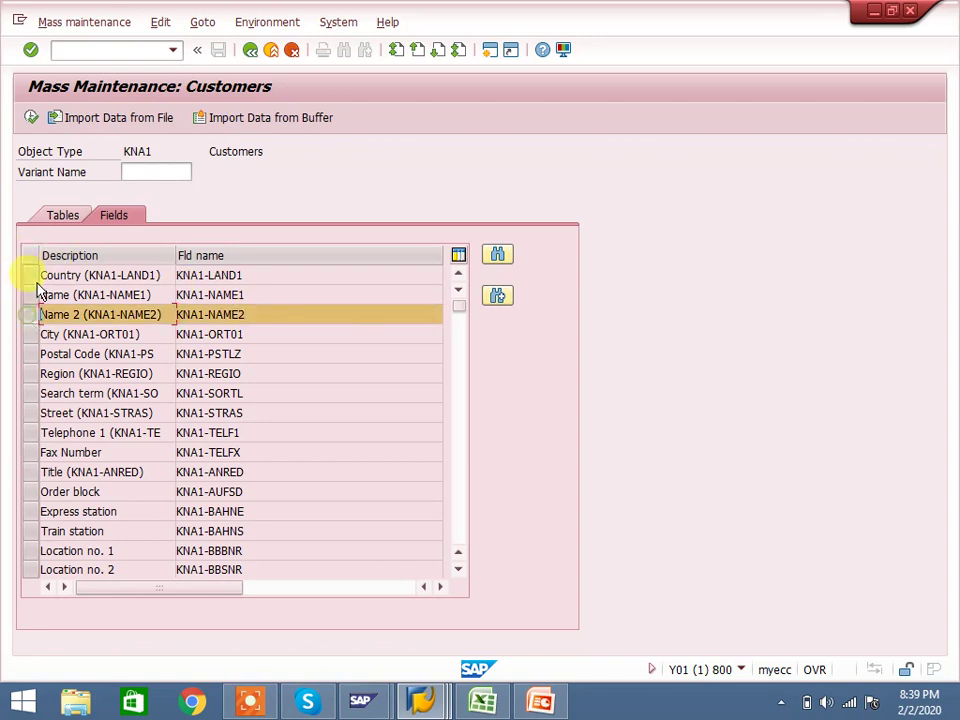
pyautogui.click(31, 117)
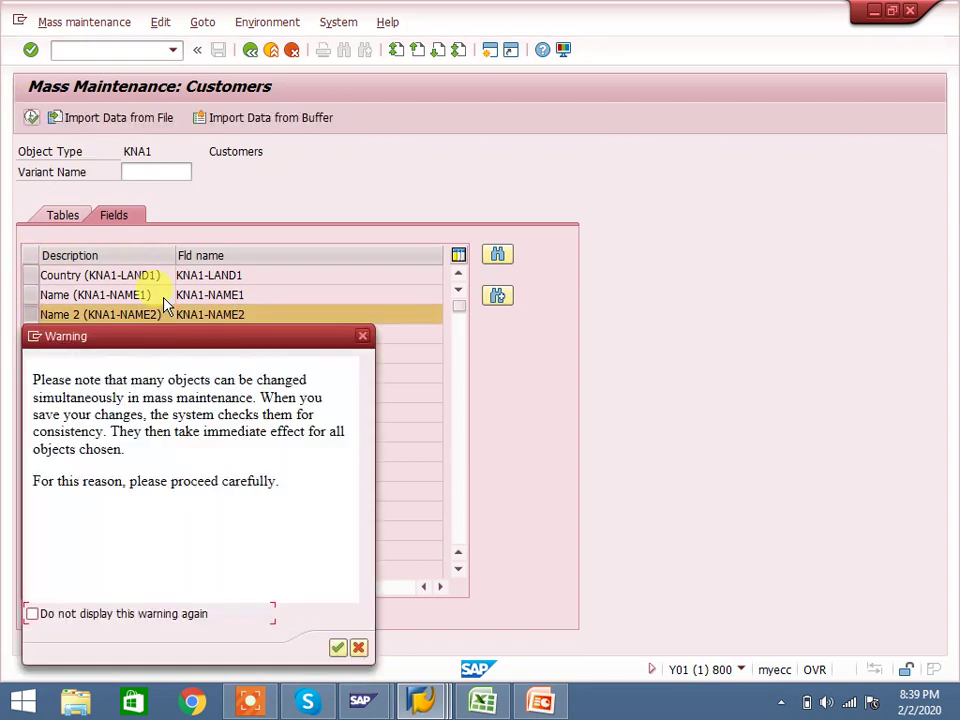
pyautogui.click(337, 650)
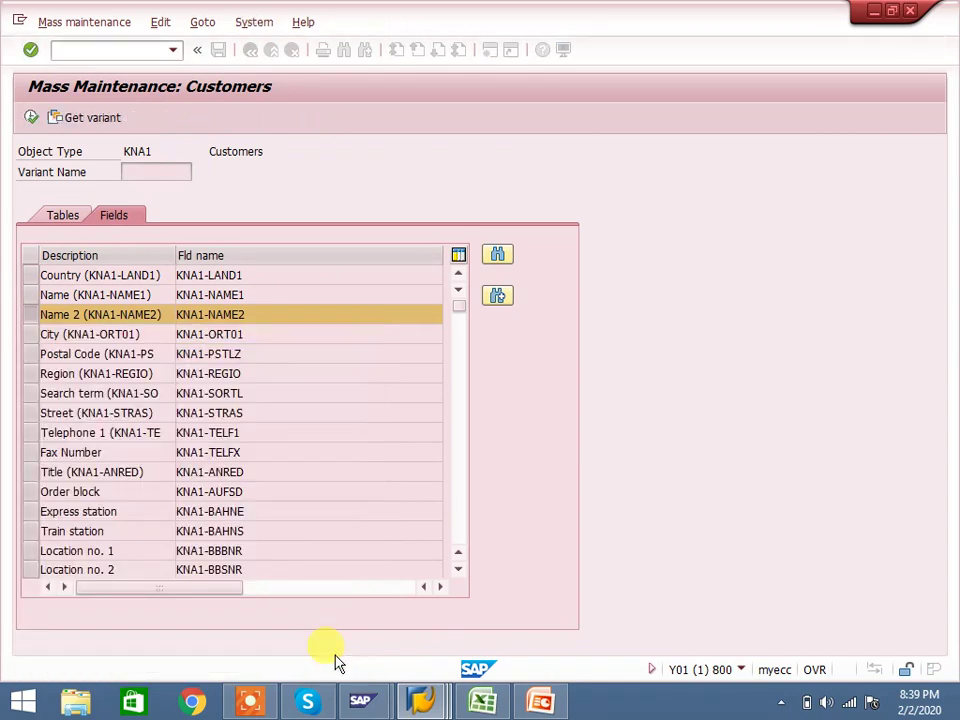
# Restrict the data records to be changed to the customer numbers pasted from the clipboard, and execute the mass maintenance
pyautogui.click(510, 235)
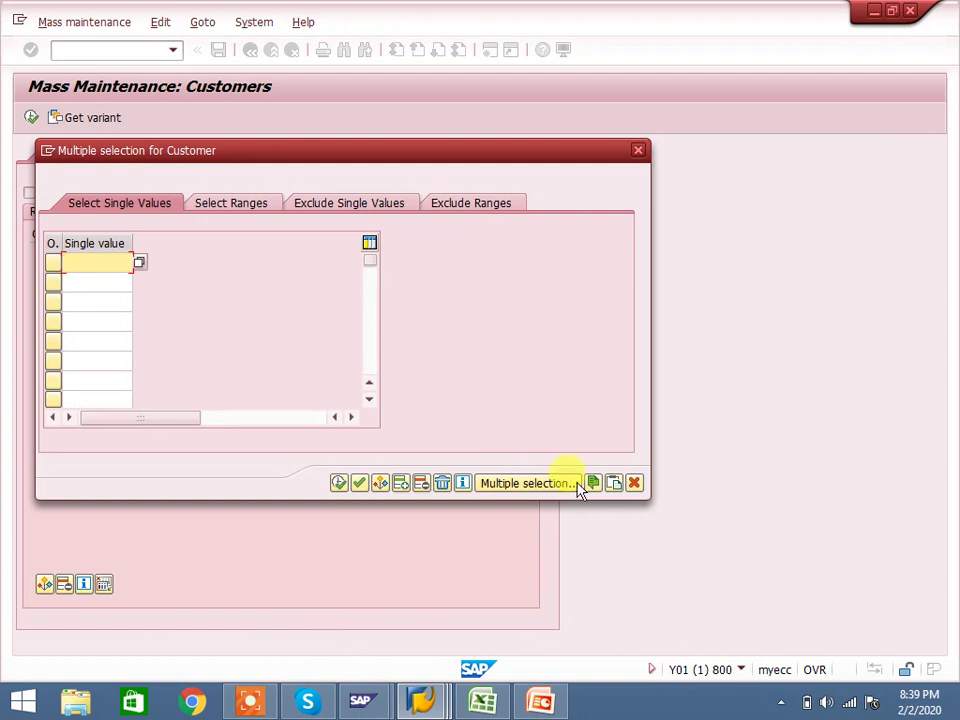
pyautogui.click(613, 484)
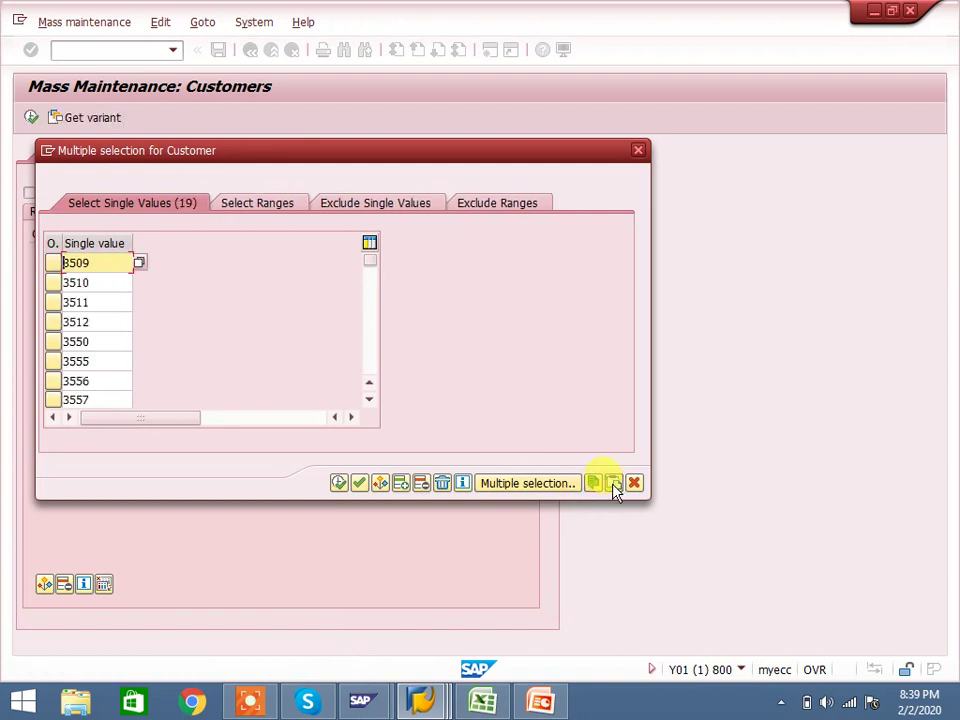
pyautogui.click(342, 483)
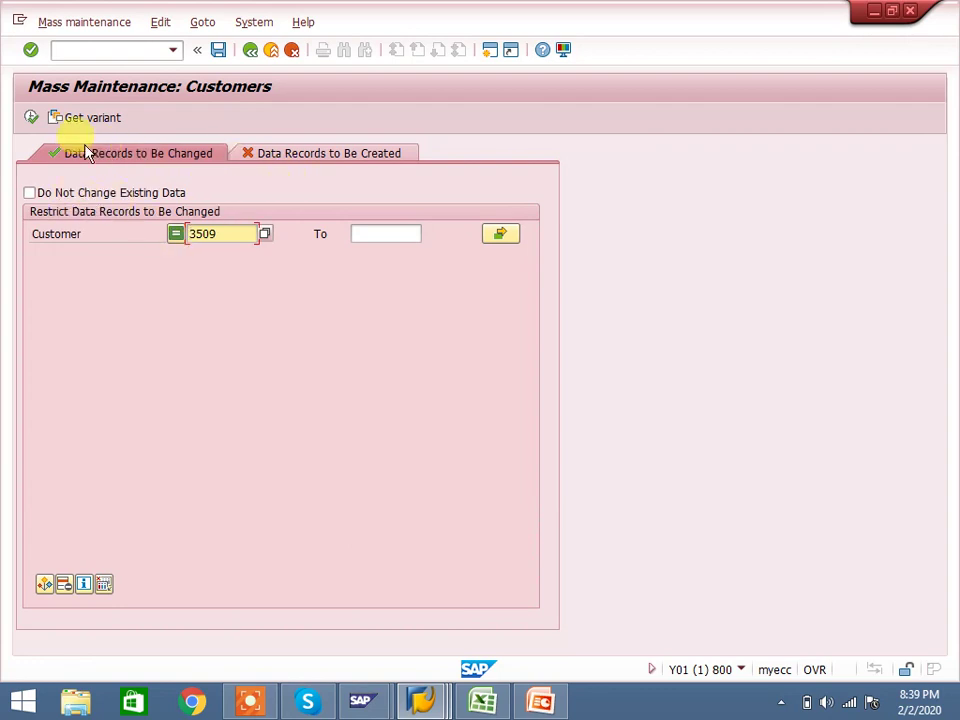
pyautogui.click(31, 117)
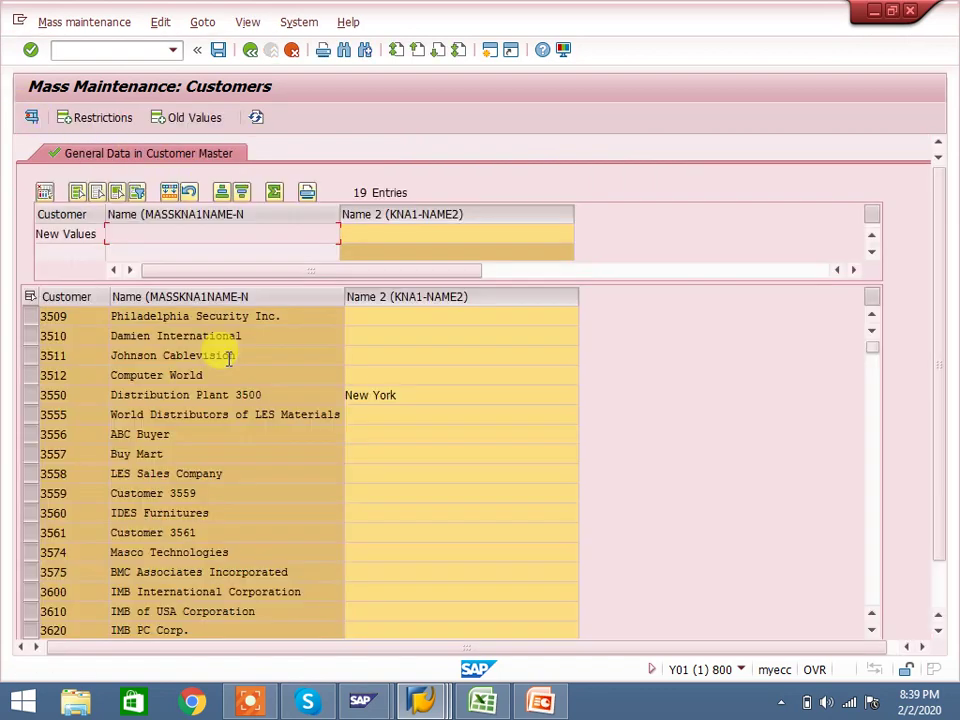
# Confirm the field selection with Name 2, apply the new value "test" to Name 2 of all listed customers, and leave the screen
pyautogui.click(45, 192)
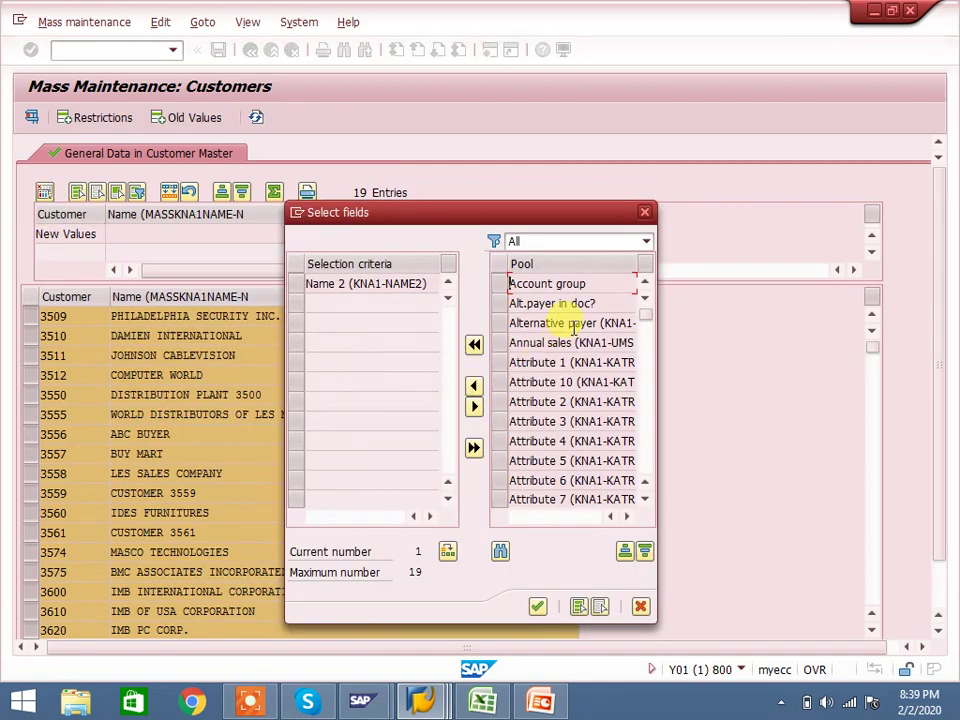
pyautogui.click(537, 608)
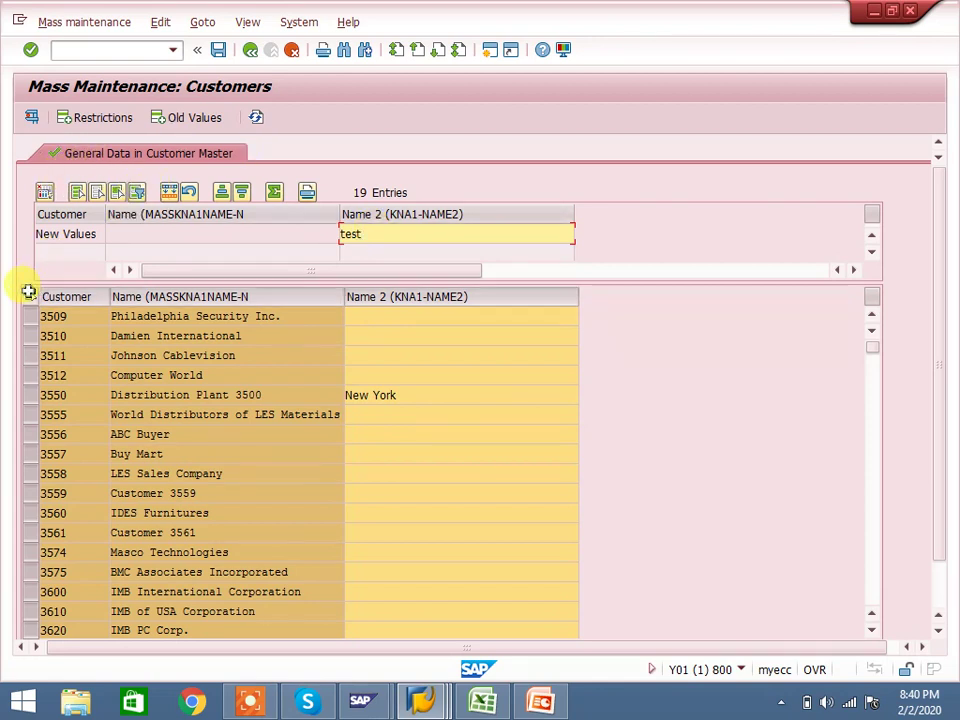
pyautogui.click(170, 192)
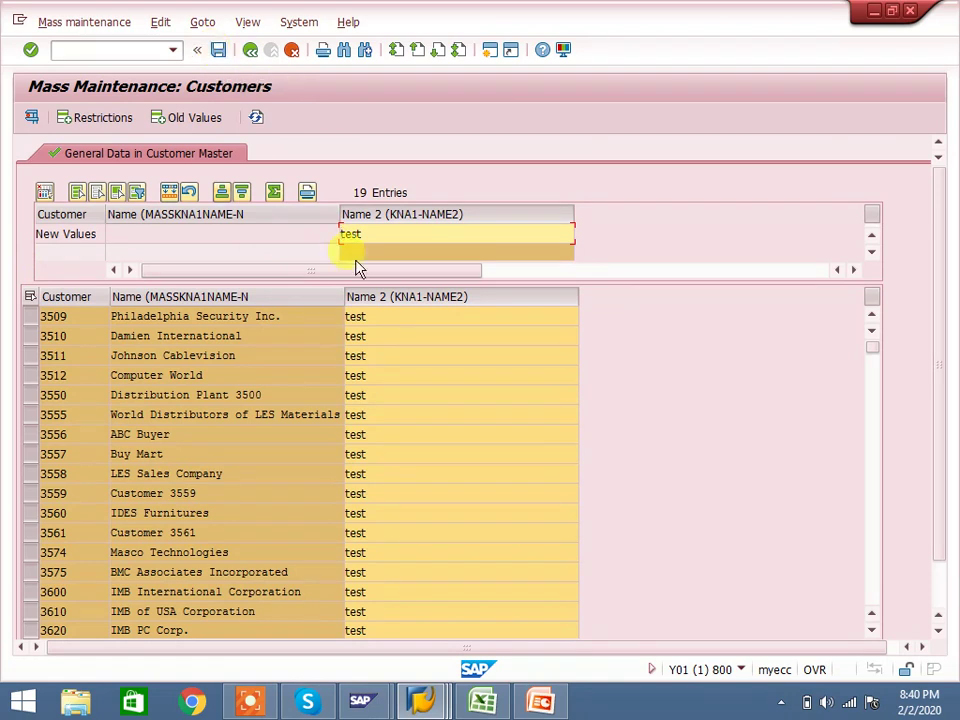
pyautogui.click(250, 58)
# Switch to the Excel workbook Book1 and fill the payment term ZB01 from C1 down to C3
pyautogui.click(482, 701)
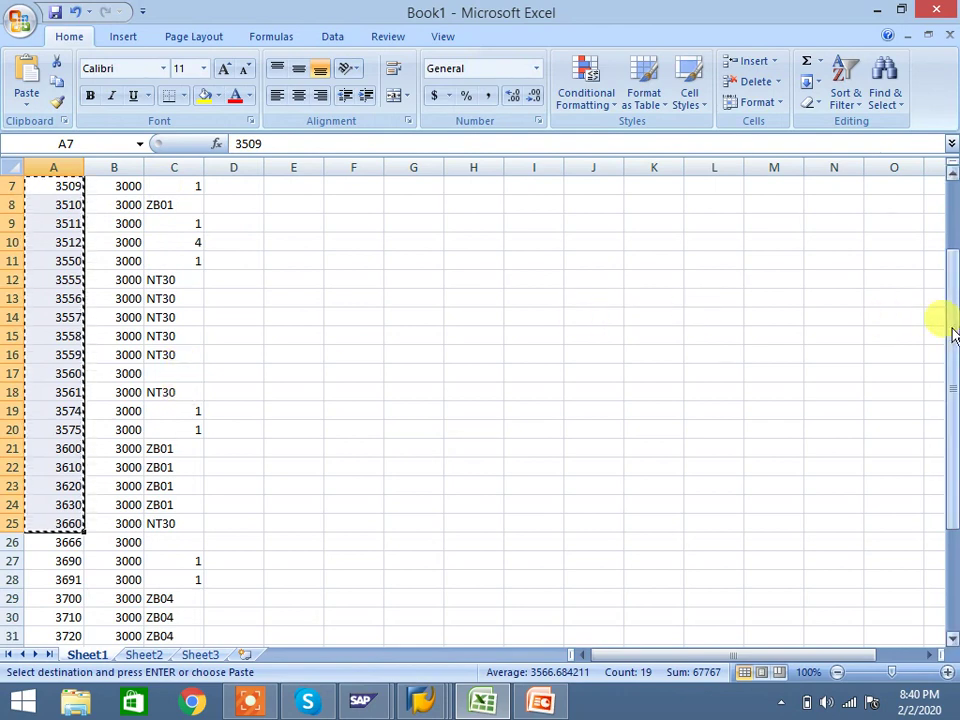
pyautogui.moveTo(954, 332); pyautogui.dragTo(955, 238)
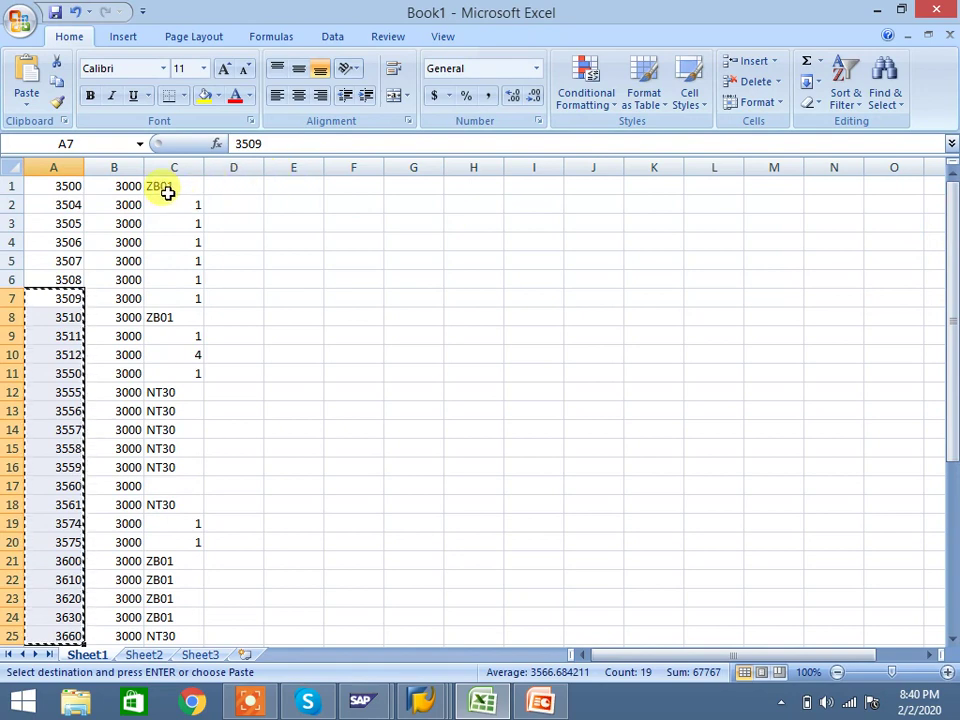
pyautogui.moveTo(165, 188); pyautogui.dragTo(165, 217)
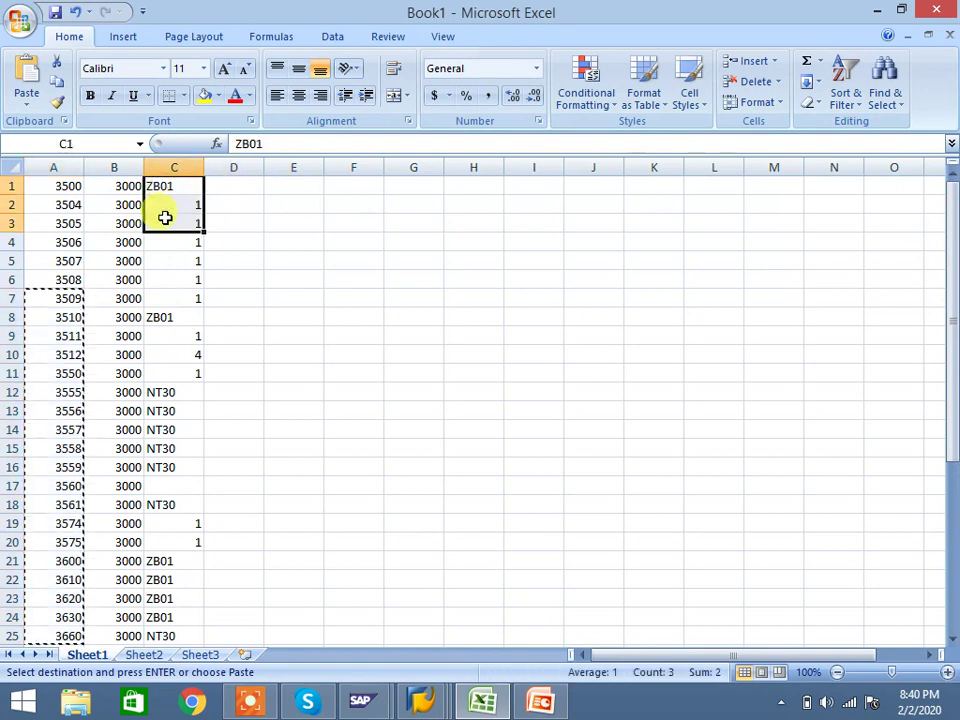
pyautogui.hotkey('ctrl', 'd')
# Enter the payment term NT30 in C4 and fill it down to C7
pyautogui.click(170, 242)
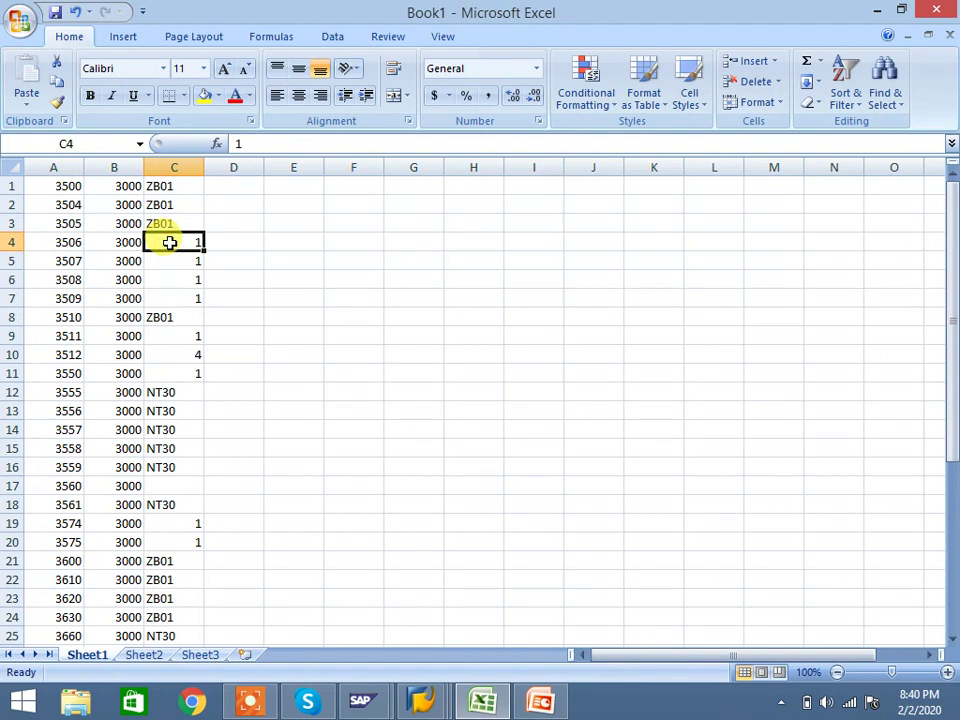
pyautogui.write('NT30')
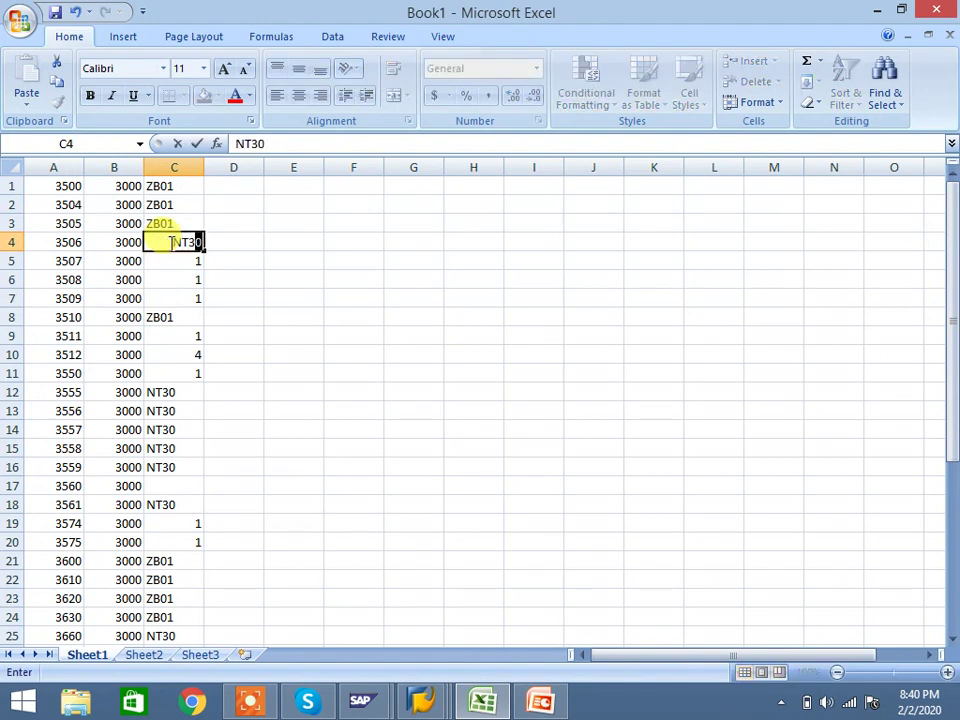
pyautogui.click(274, 242)
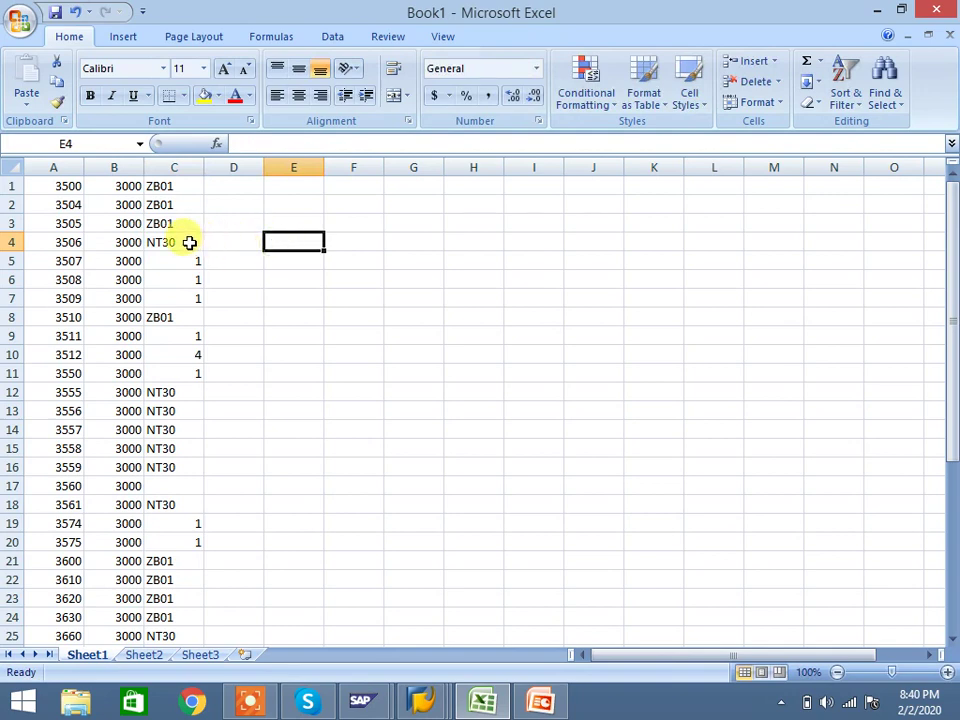
pyautogui.moveTo(189, 242); pyautogui.dragTo(188, 292)
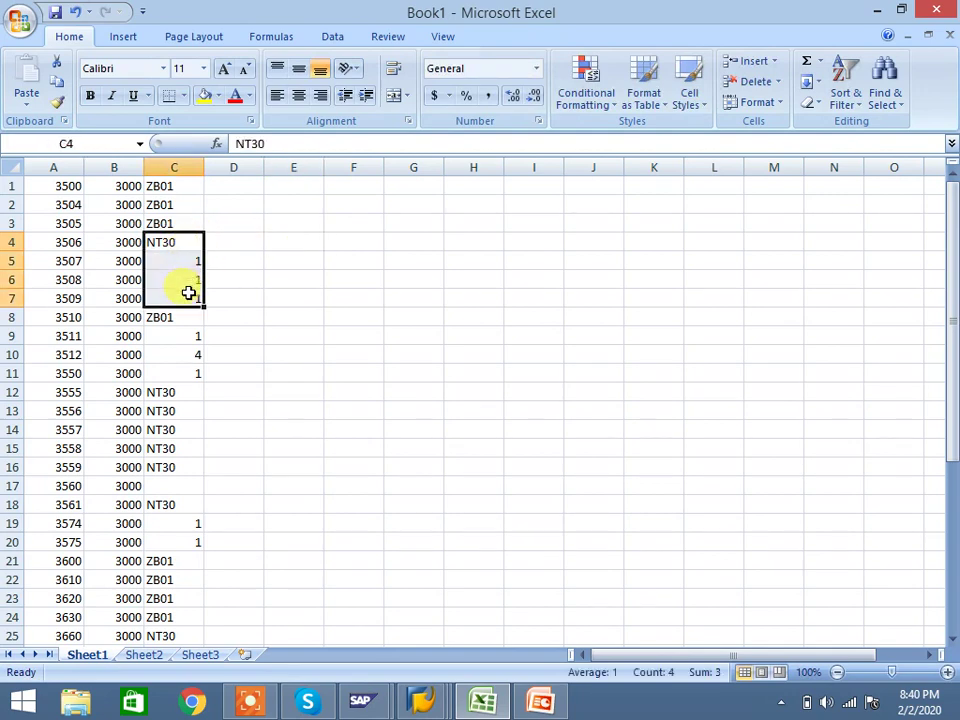
pyautogui.hotkey('ctrl', 'd')
# Enter the payment term 0001 as text in C9 and fill it down to C11
pyautogui.click(177, 337)
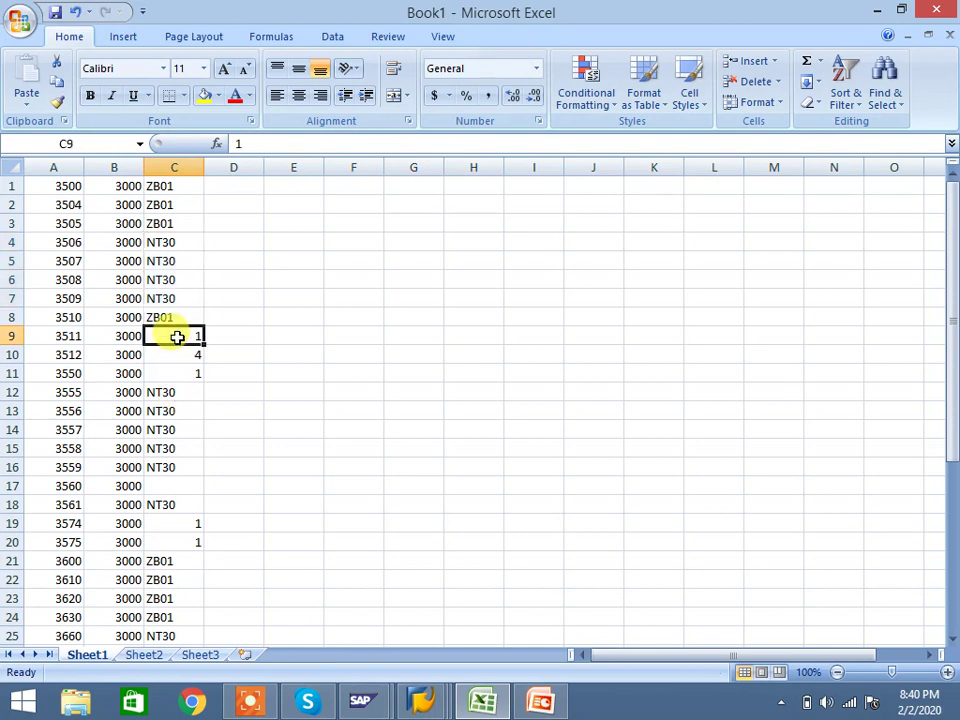
pyautogui.write("'000")
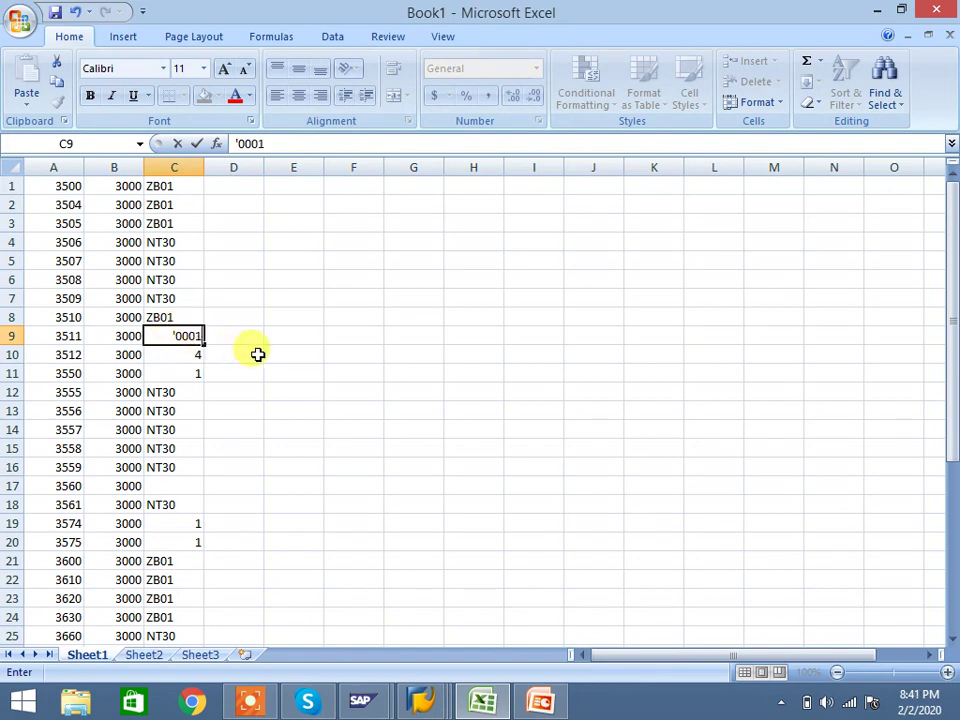
pyautogui.click(229, 348)
pyautogui.moveTo(174, 334); pyautogui.dragTo(176, 374)
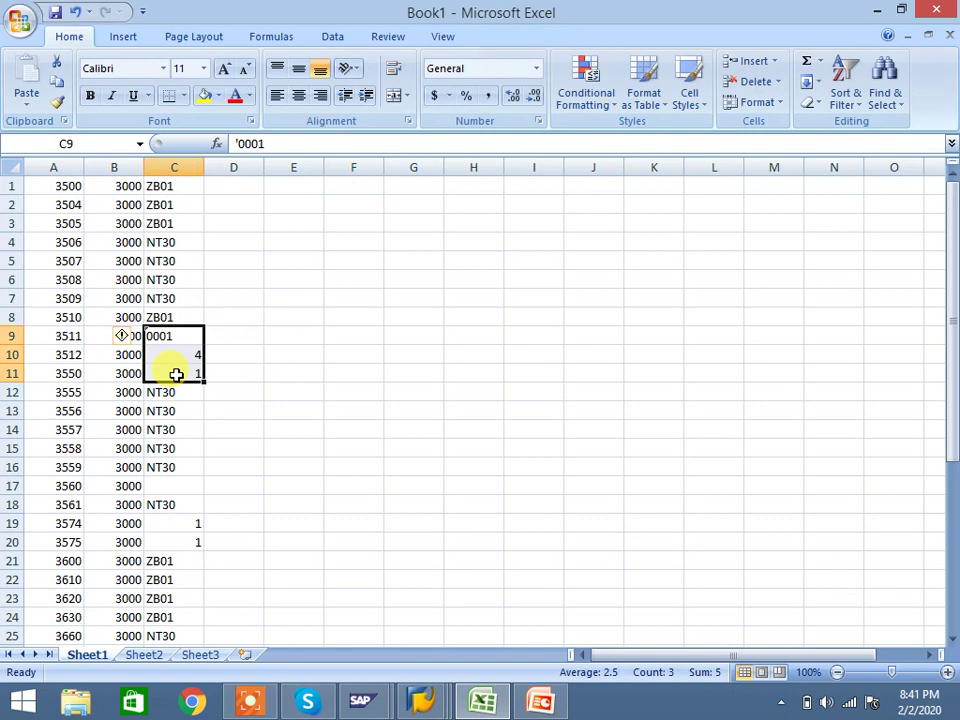
pyautogui.hotkey('ctrl', 'd')
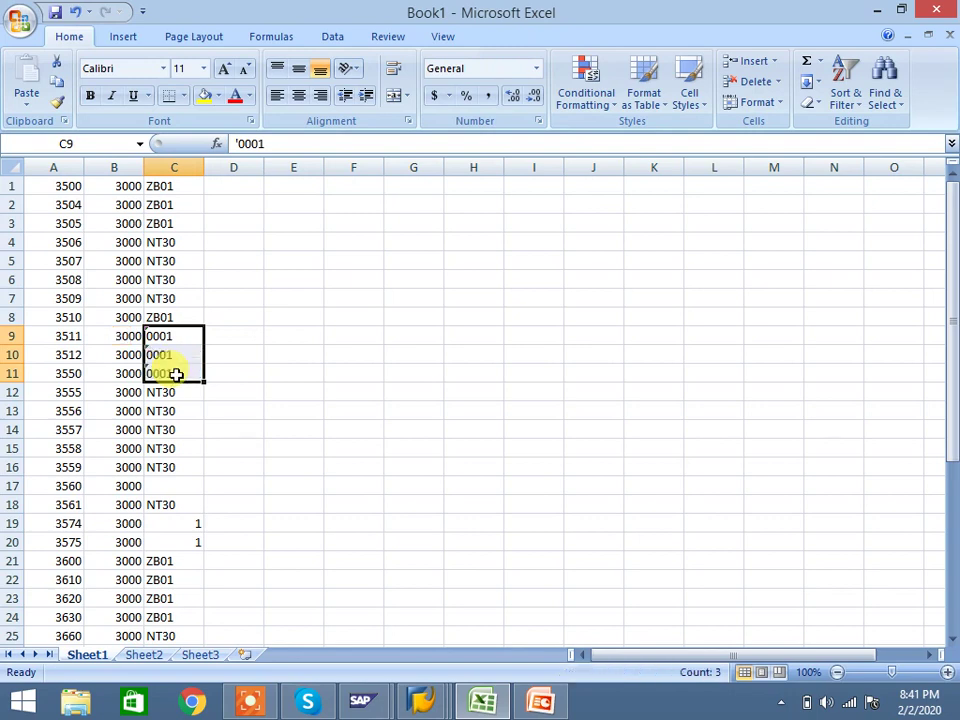
# Enter the payment term 0002 as text in C17, and 0003 as text in C19 and C20
pyautogui.click(190, 484)
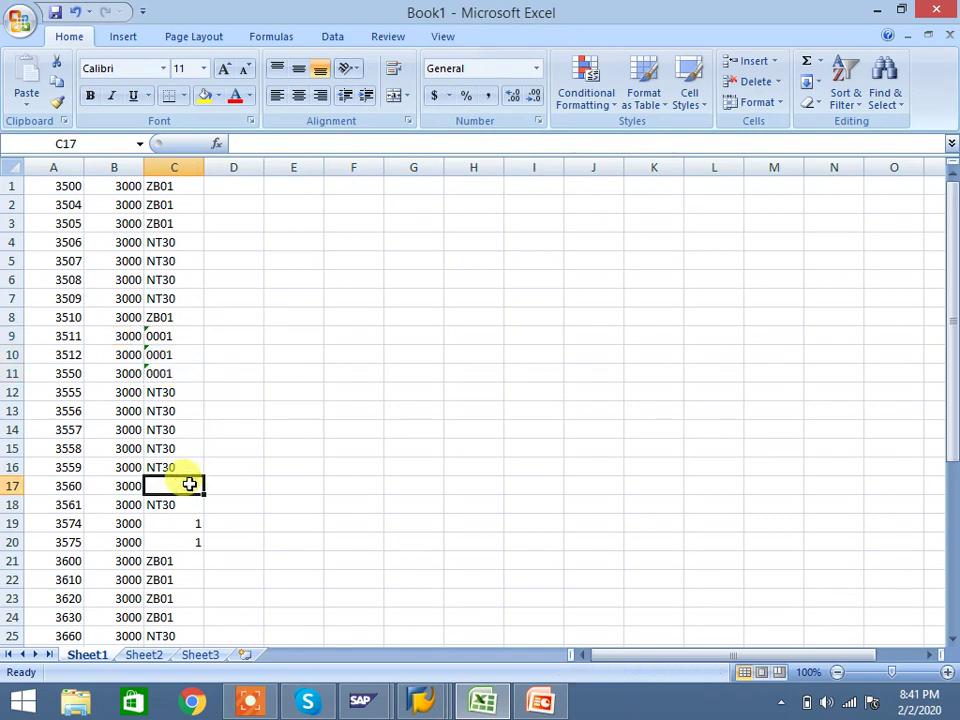
pyautogui.write("'00")
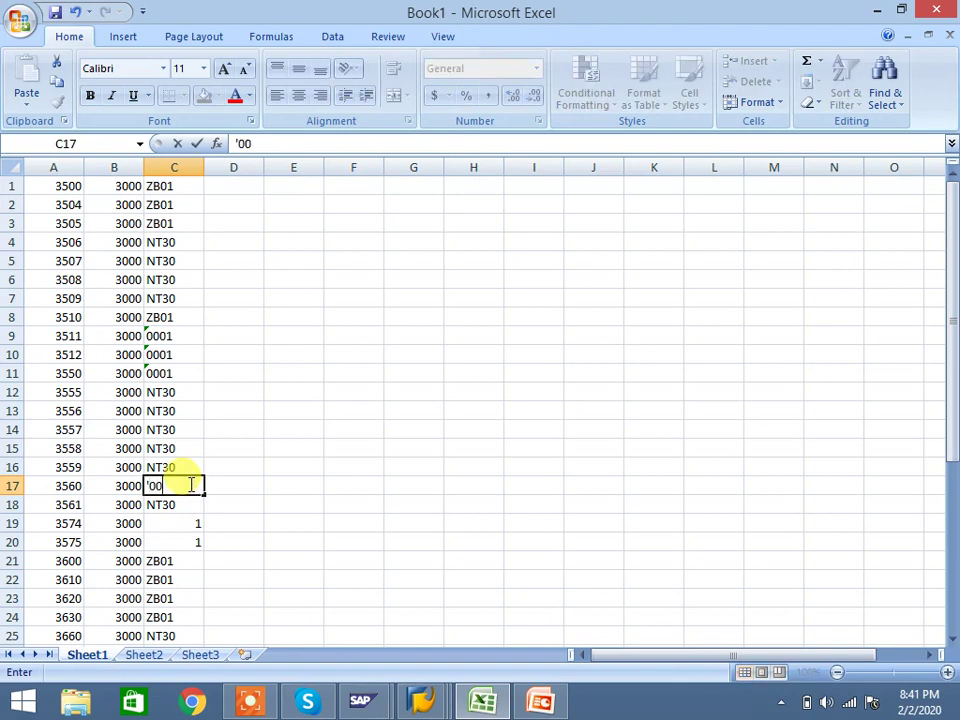
pyautogui.write('02')
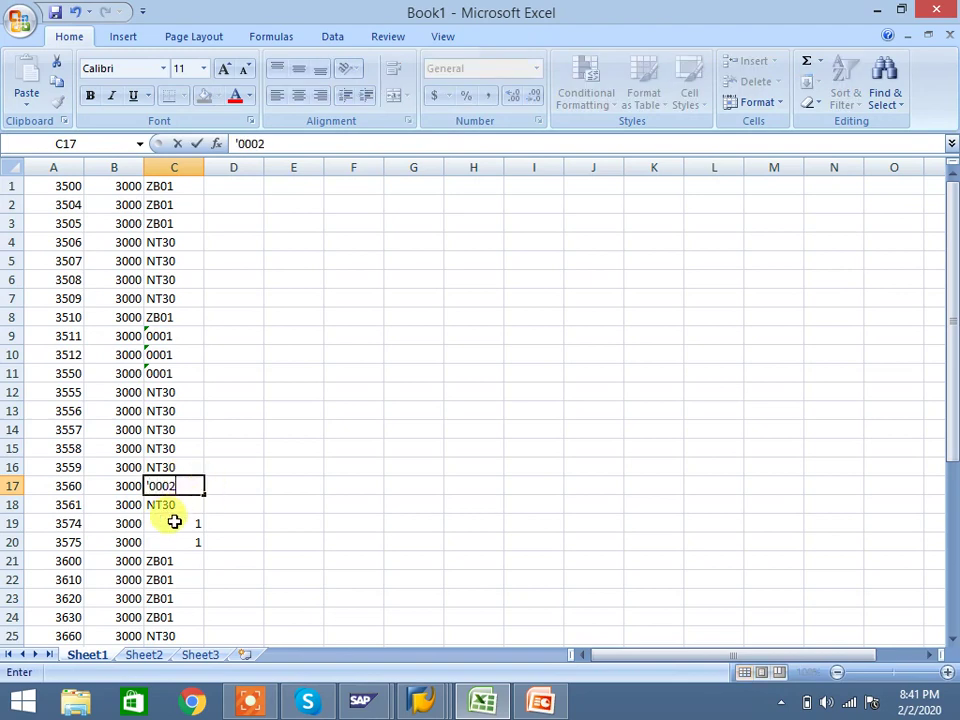
pyautogui.click(174, 522)
pyautogui.write("'0003")
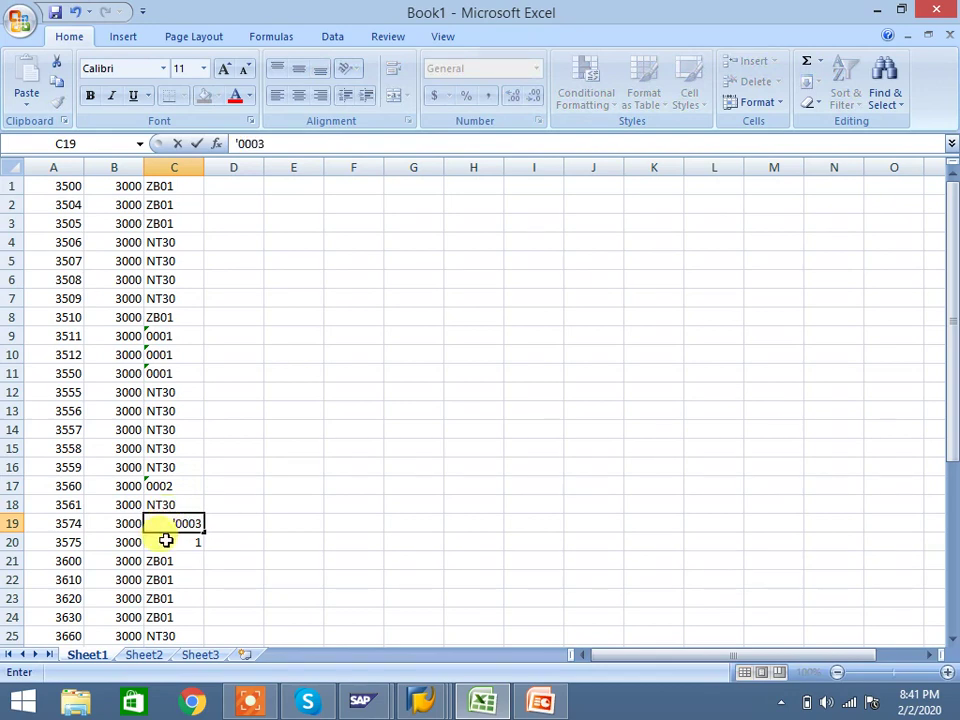
pyautogui.click(166, 540)
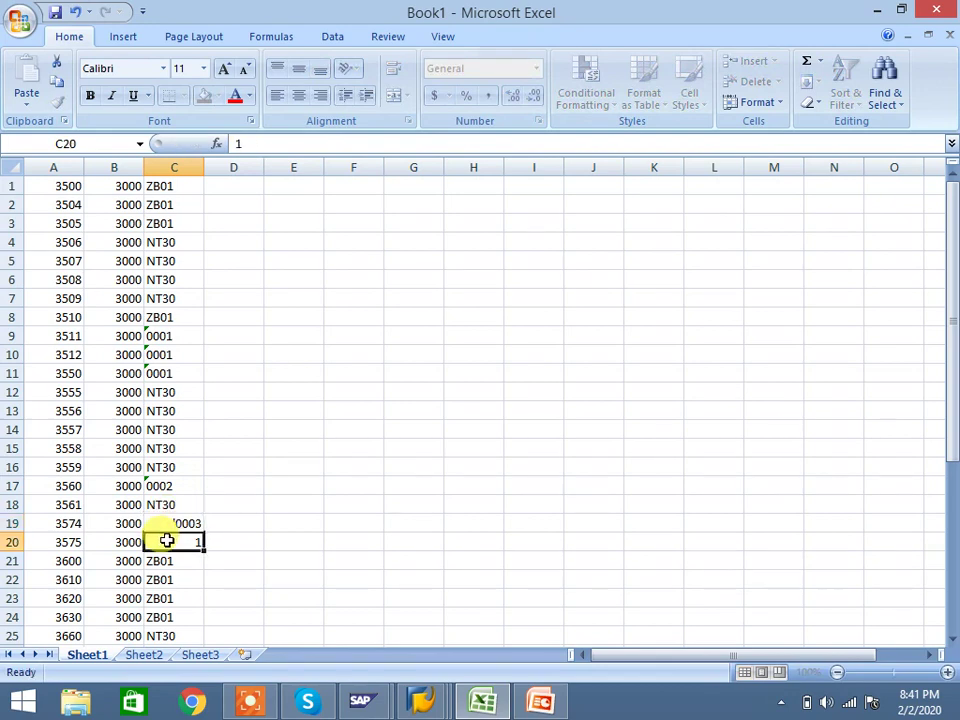
pyautogui.moveTo(165, 521); pyautogui.dragTo(166, 536)
pyautogui.hotkey('ctrl', 'd')
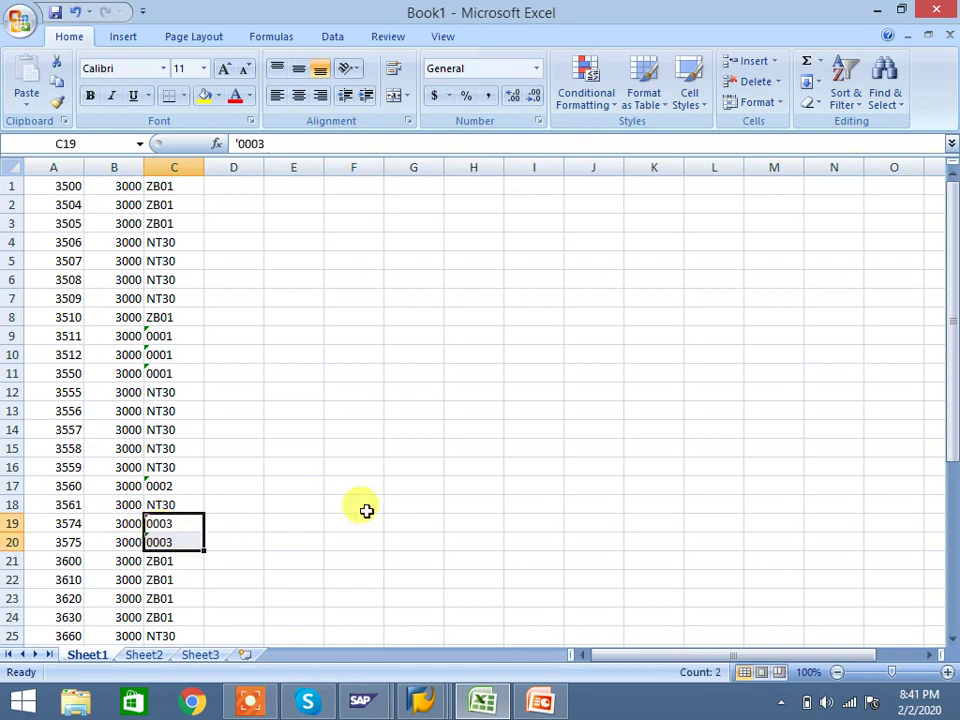
# Fill NT30 from C25 down to C28 and copy NT30 from C33 into C32
pyautogui.moveTo(953, 323); pyautogui.dragTo(945, 431)
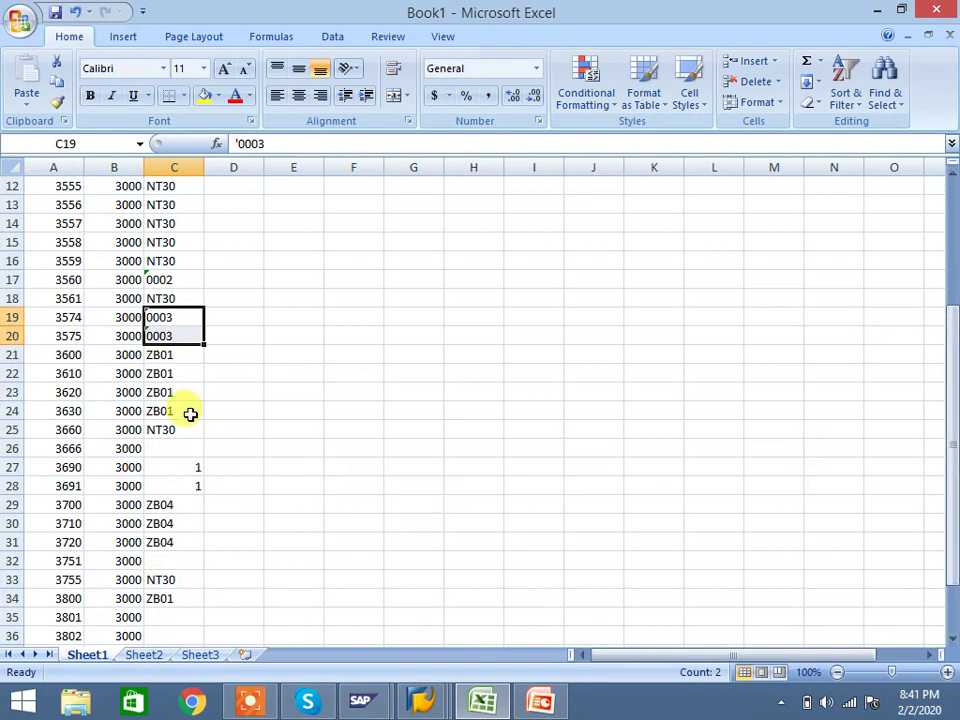
pyautogui.moveTo(170, 434); pyautogui.dragTo(172, 481)
pyautogui.hotkey('ctrl', 'd')
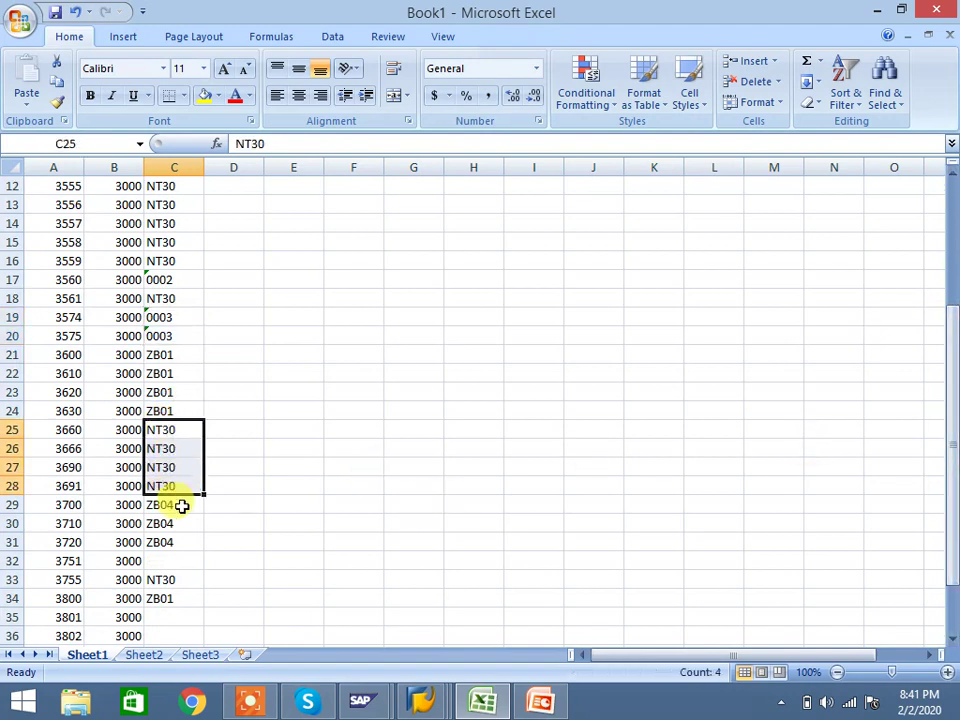
pyautogui.click(165, 577)
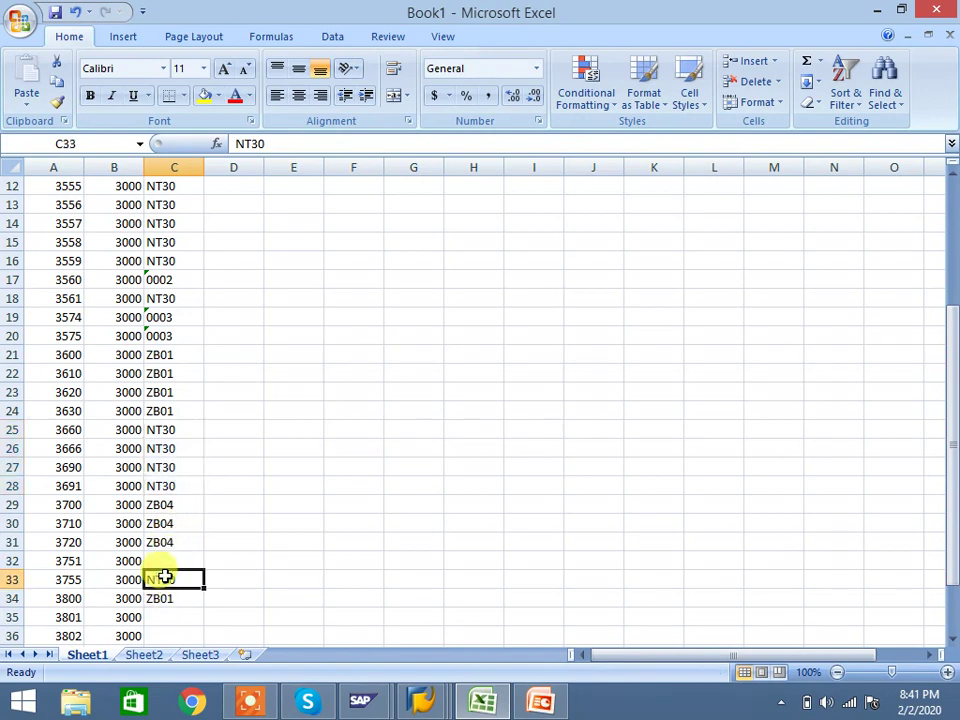
pyautogui.hotkey('ctrl', 'c')
pyautogui.click(167, 556)
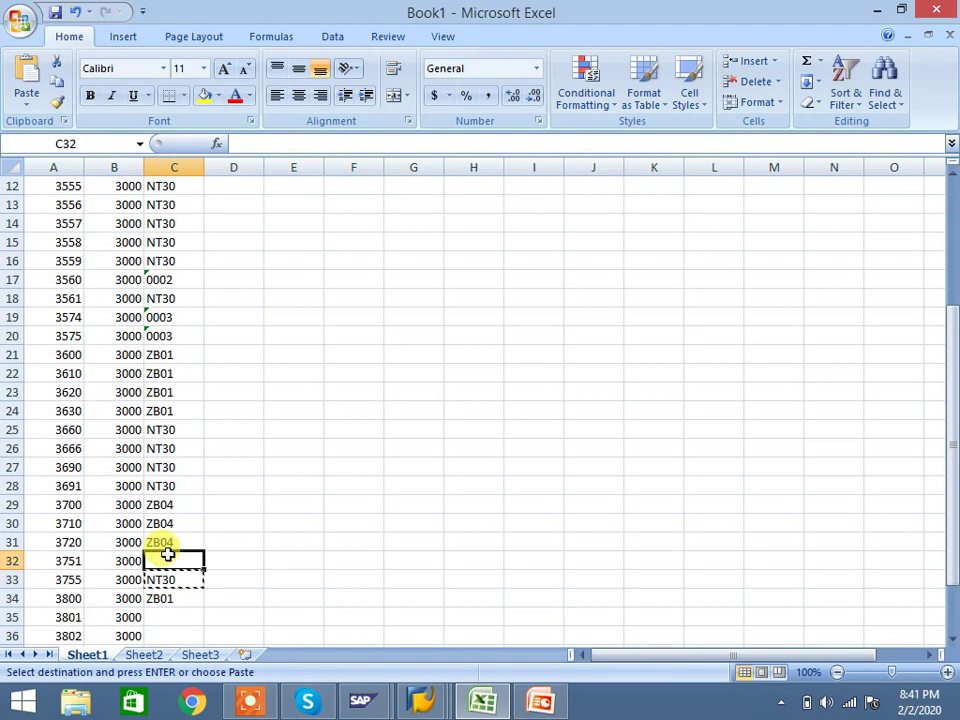
pyautogui.hotkey('ctrl', 'v')
pyautogui.click(167, 507)
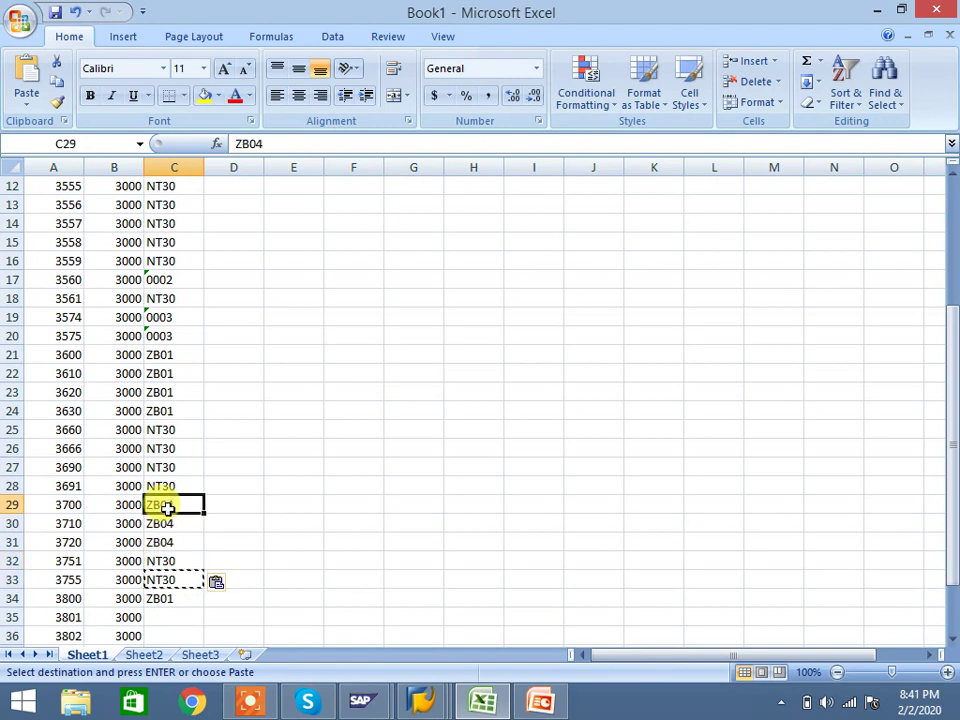
pyautogui.hotkey('ctrl', 'c')
pyautogui.moveTo(178, 617); pyautogui.dragTo(181, 573)
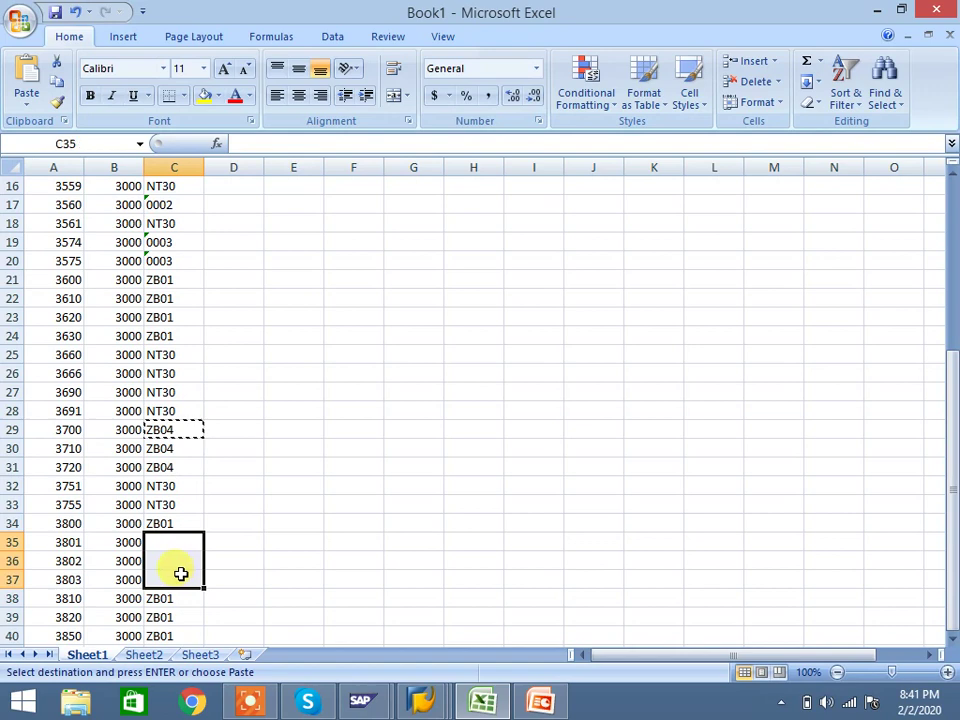
pyautogui.press('Escape')
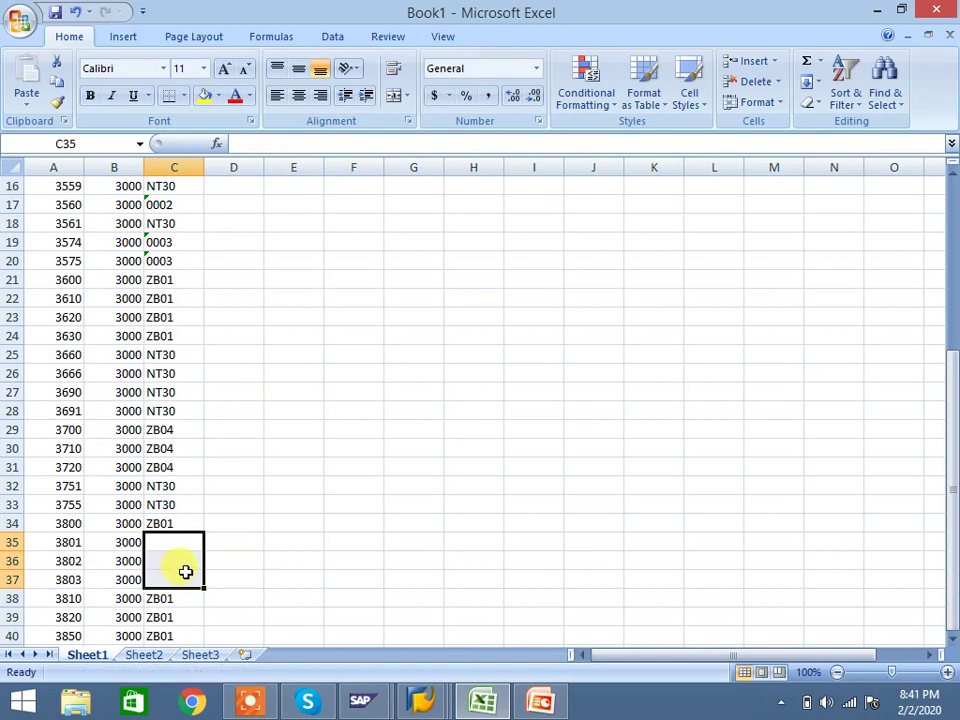
# Copy the payment term NT30 from C33 into the empty cells C35 to C37
pyautogui.click(175, 505)
pyautogui.hotkey('ctrl', 'c')
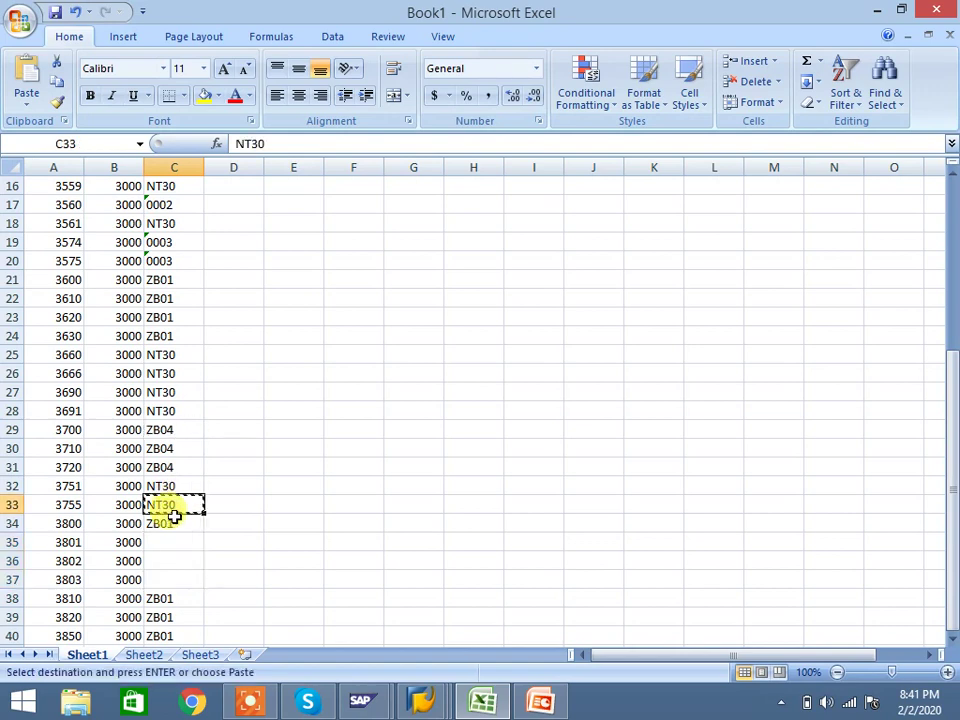
pyautogui.click(169, 540)
pyautogui.moveTo(169, 540); pyautogui.dragTo(168, 584)
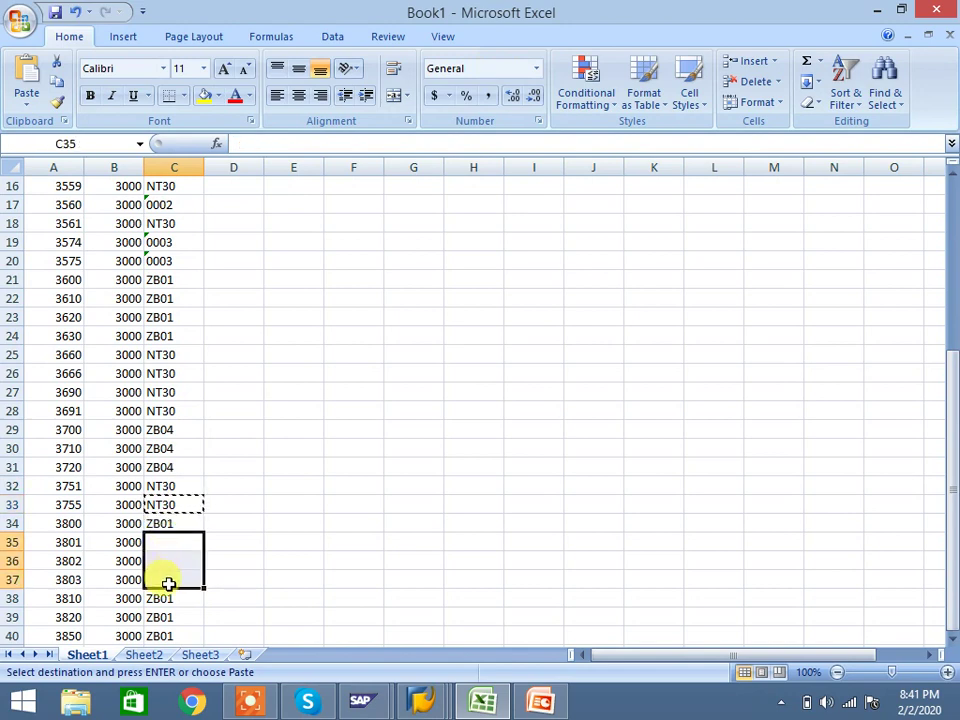
pyautogui.hotkey('ctrl', 'v')
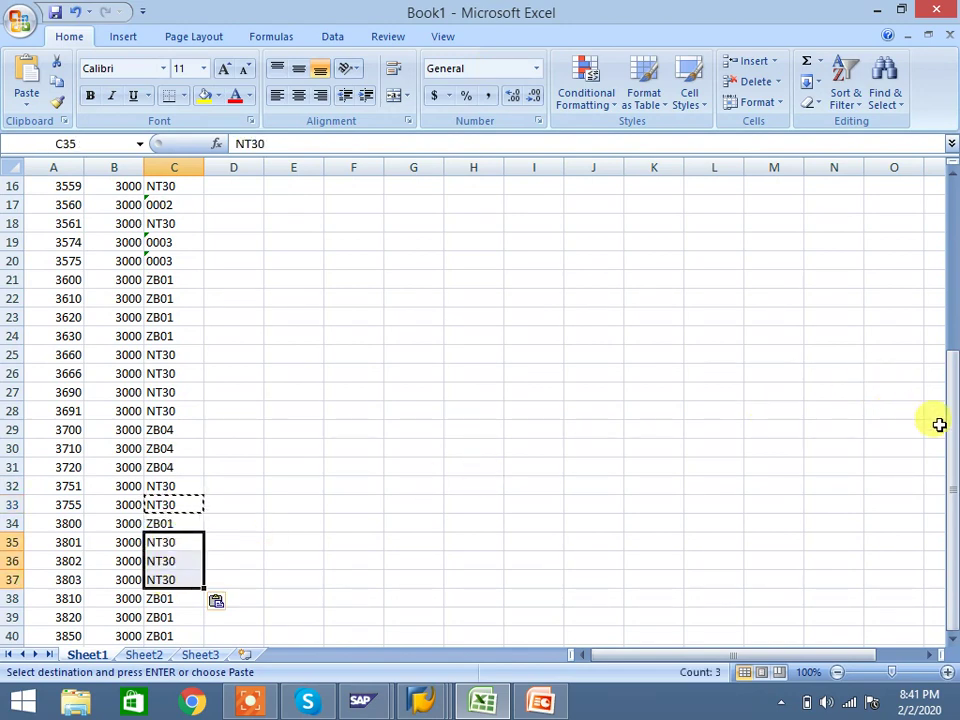
pyautogui.moveTo(948, 430); pyautogui.dragTo(946, 228)
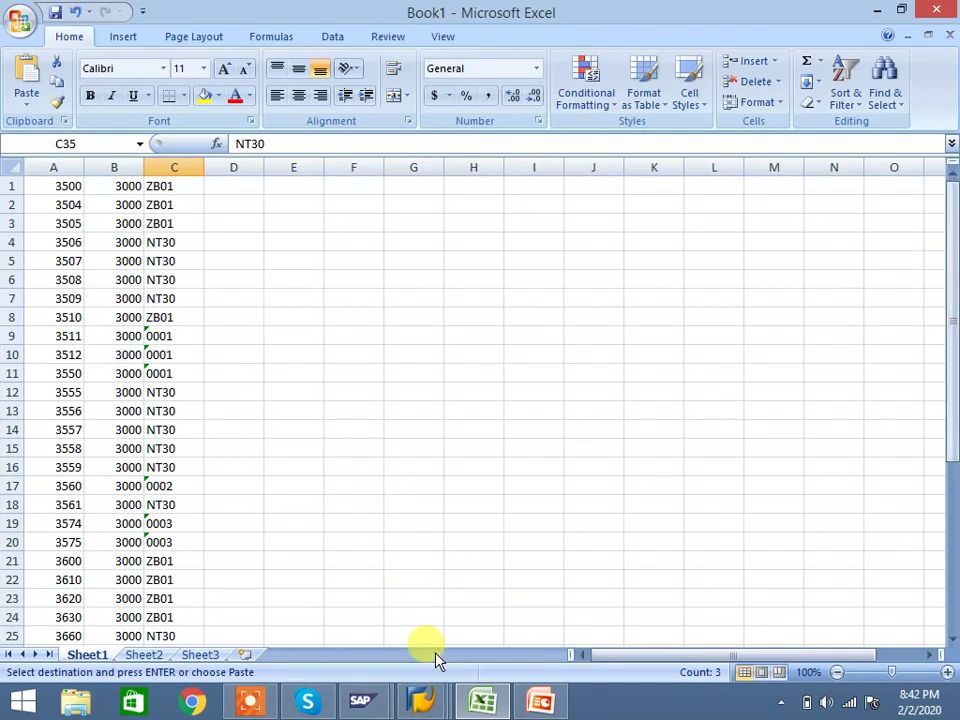
# Switch to SAP and reopen mass maintenance for object type KNA1, showing the list of customer tables
pyautogui.moveTo(422, 688)
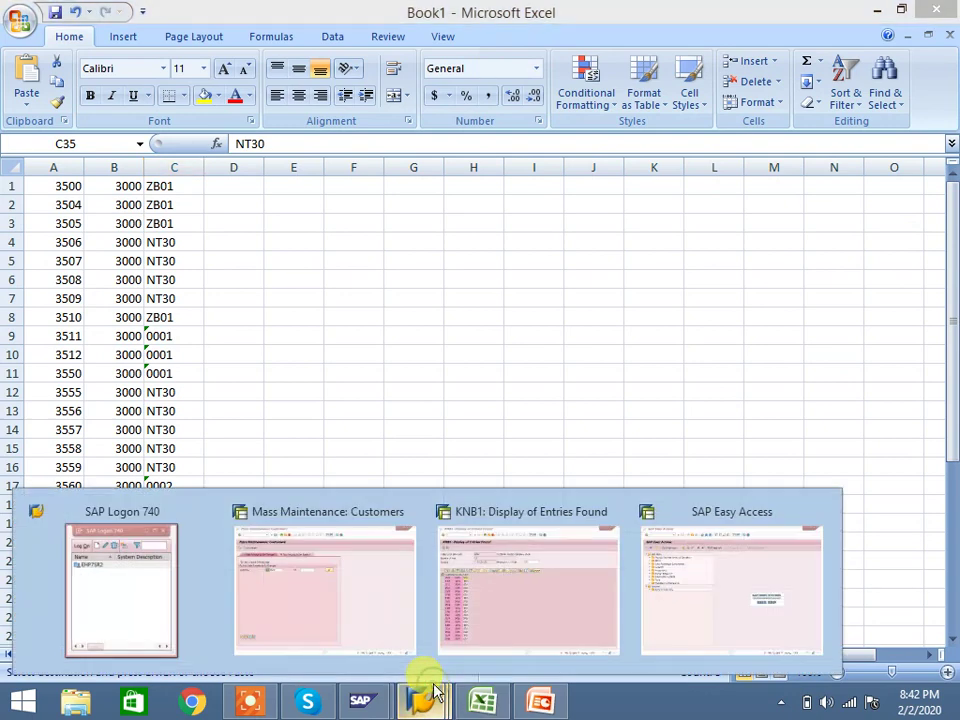
pyautogui.click(546, 568)
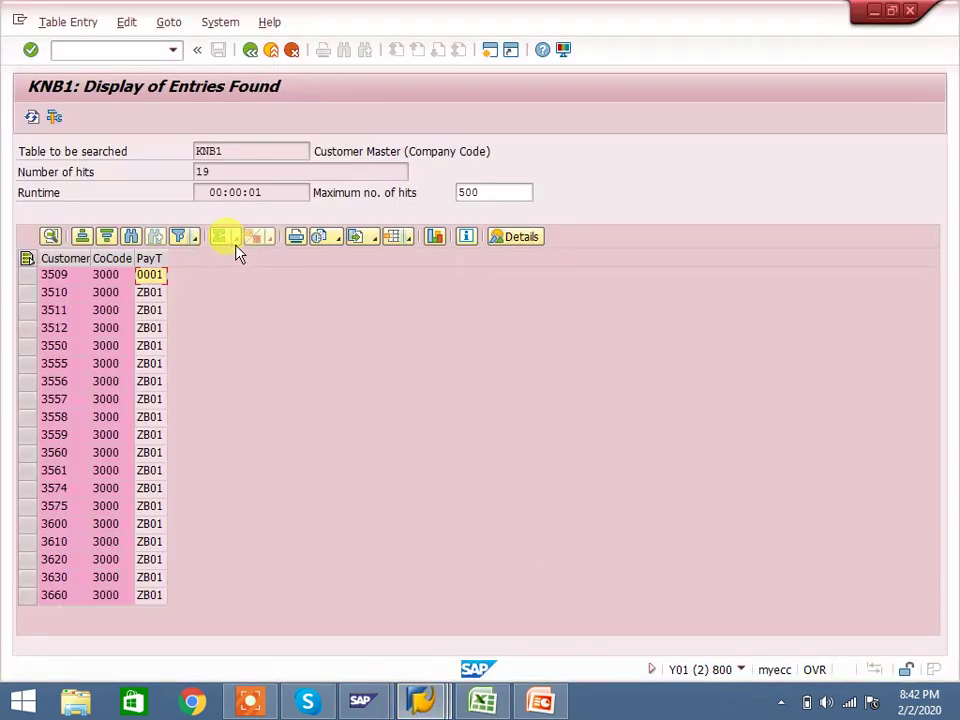
pyautogui.moveTo(415, 690)
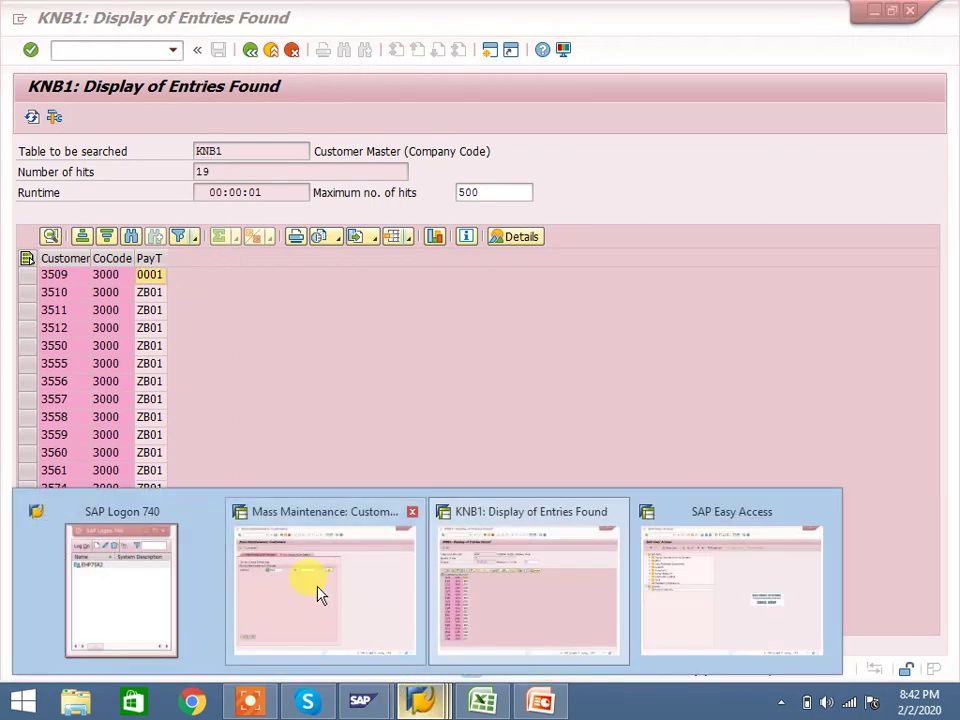
pyautogui.click(315, 588)
pyautogui.click(250, 52)
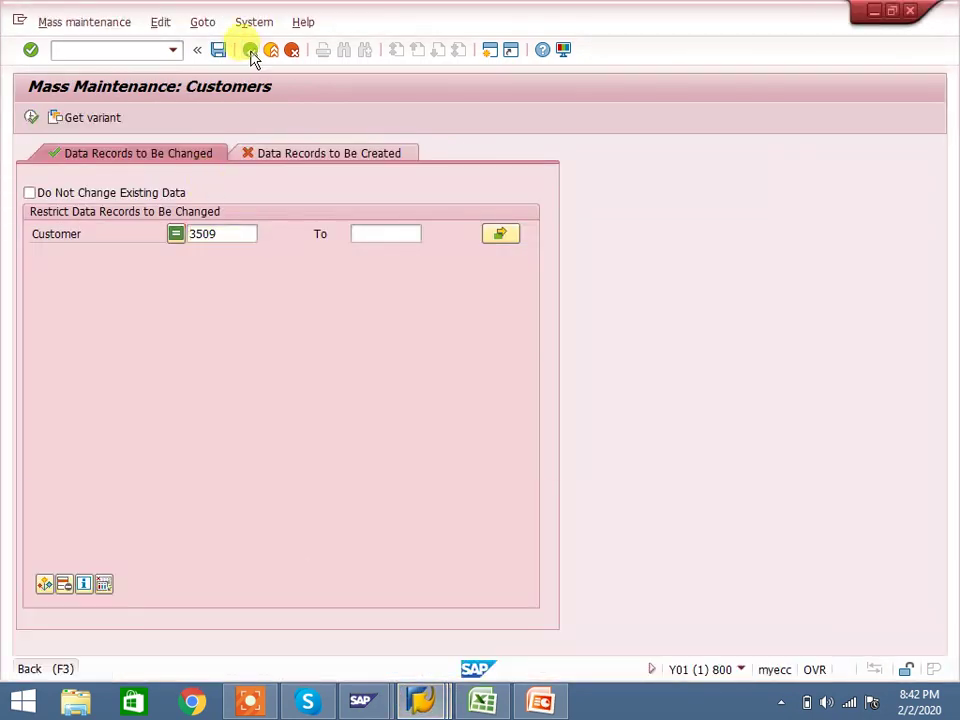
pyautogui.click(250, 50)
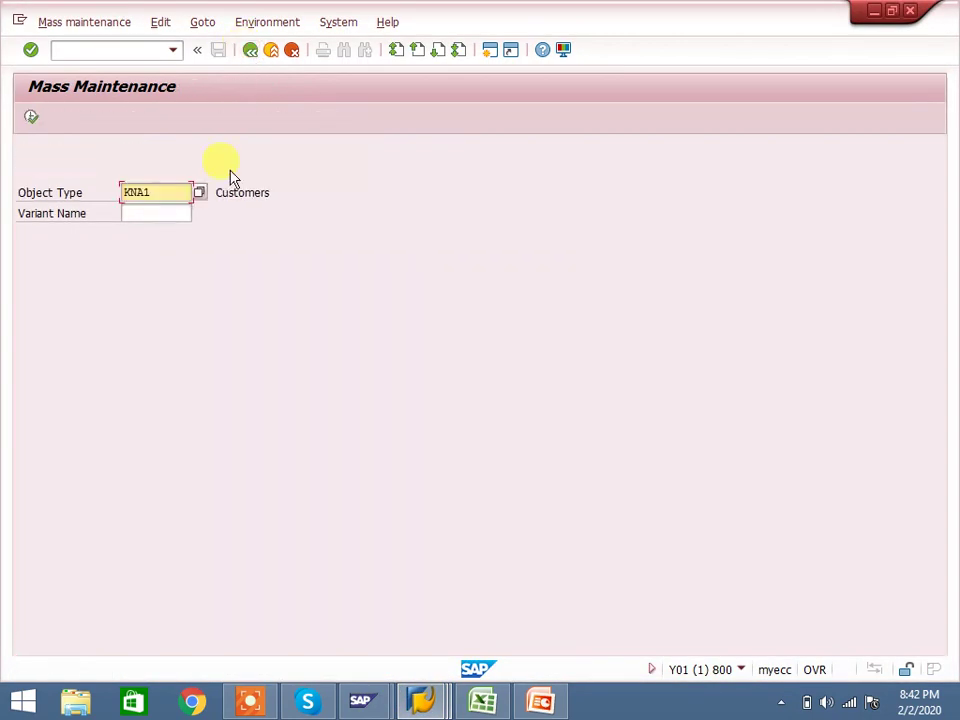
pyautogui.click(31, 117)
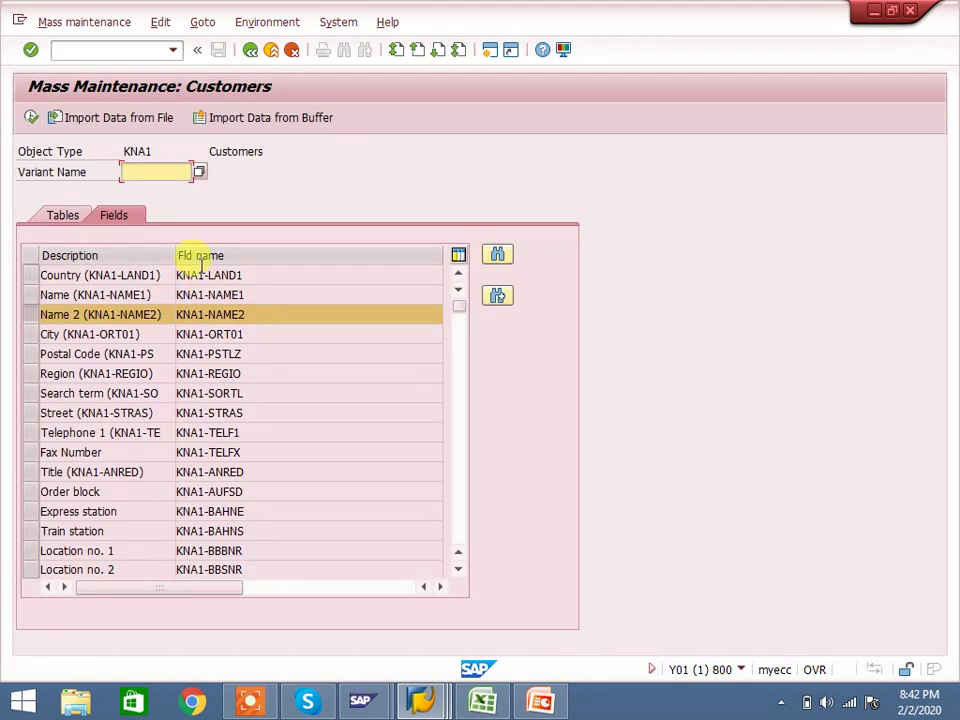
pyautogui.click(55, 218)
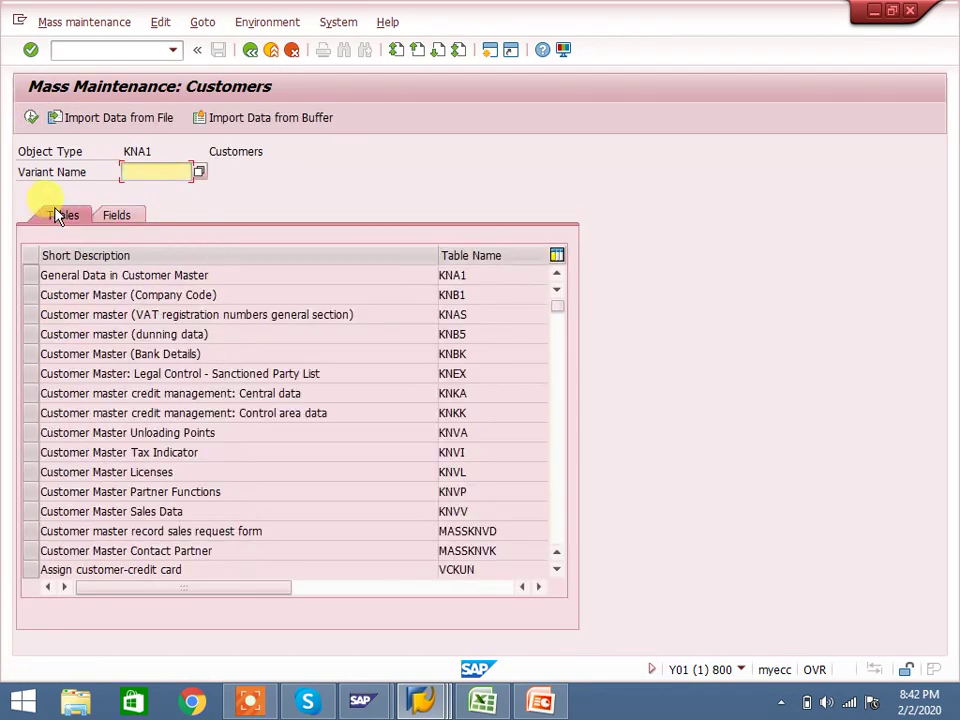
pyautogui.click(112, 126)
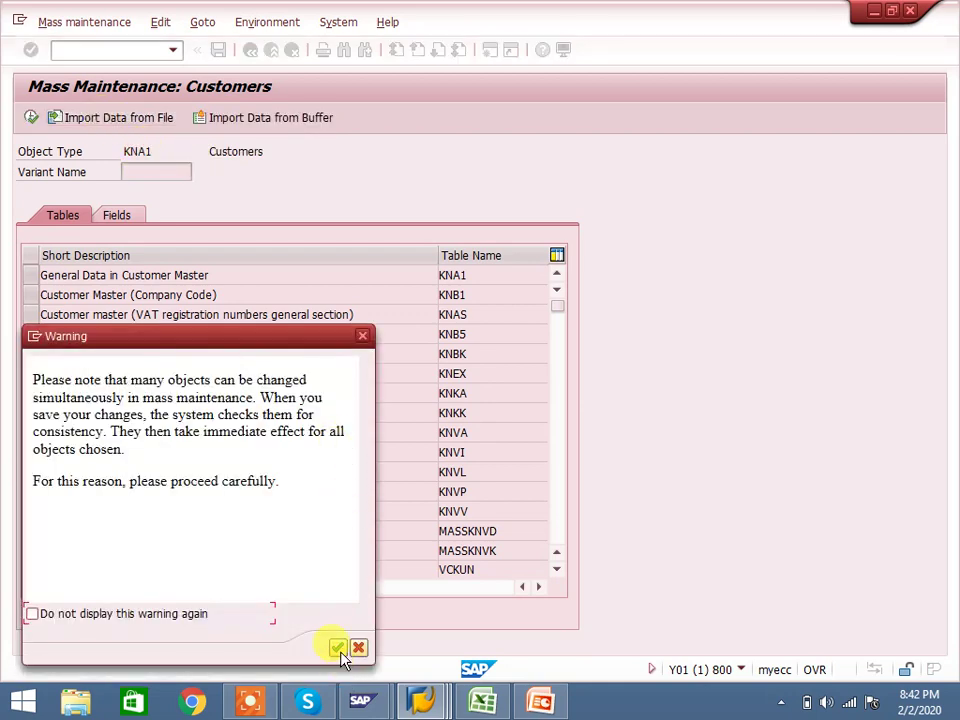
pyautogui.click(337, 648)
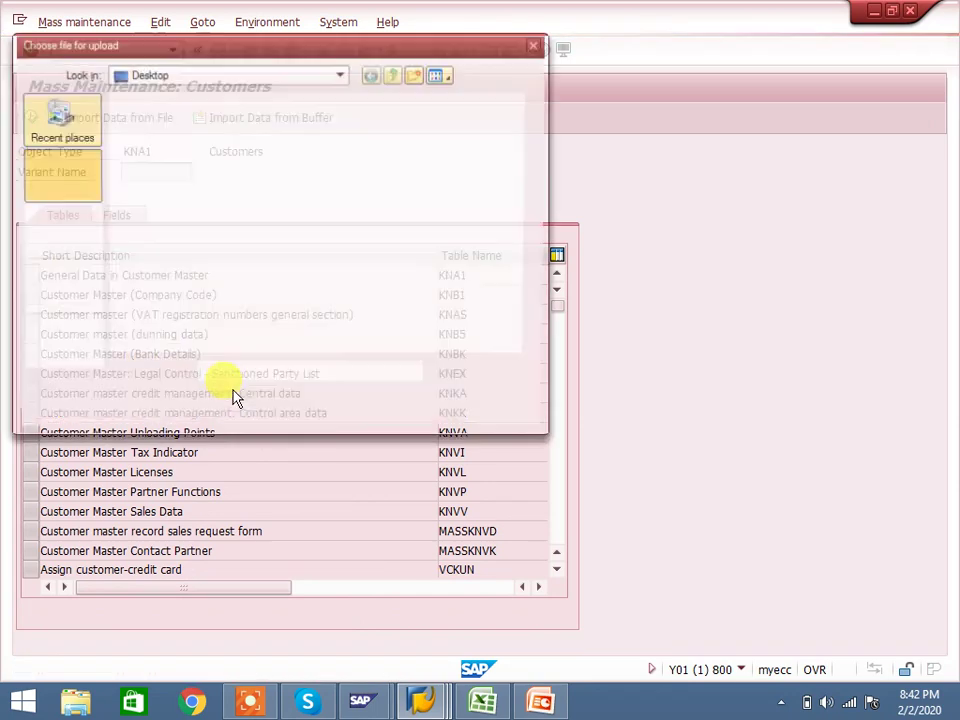
pyautogui.click(537, 44)
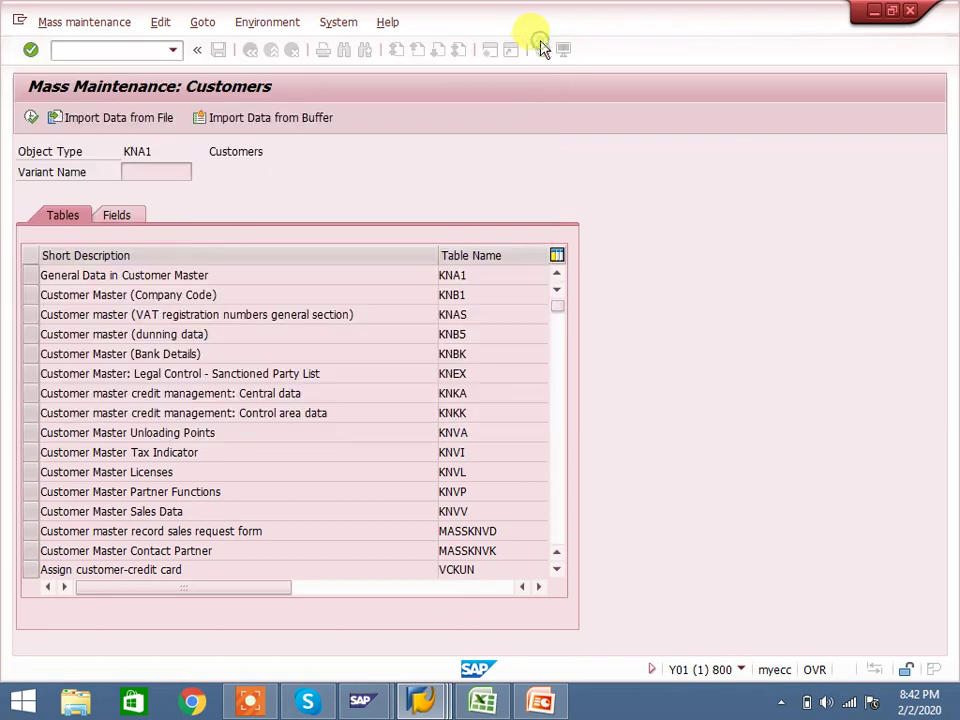
# Select the Customer Master (Company Code) table KNB1 and try to import data from a file
pyautogui.click(31, 295)
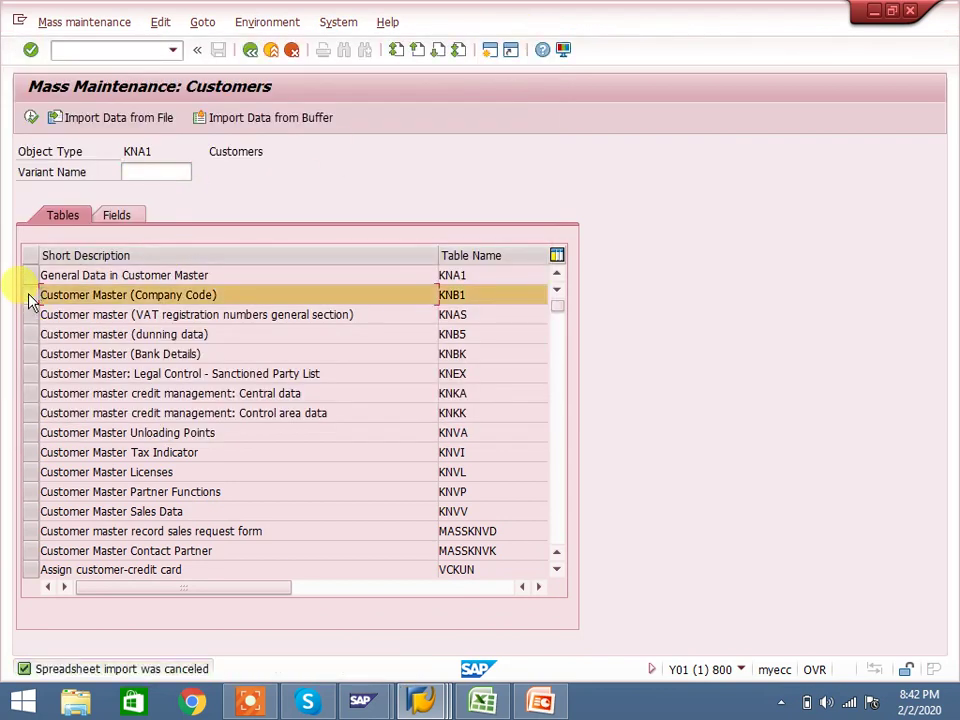
pyautogui.click(110, 120)
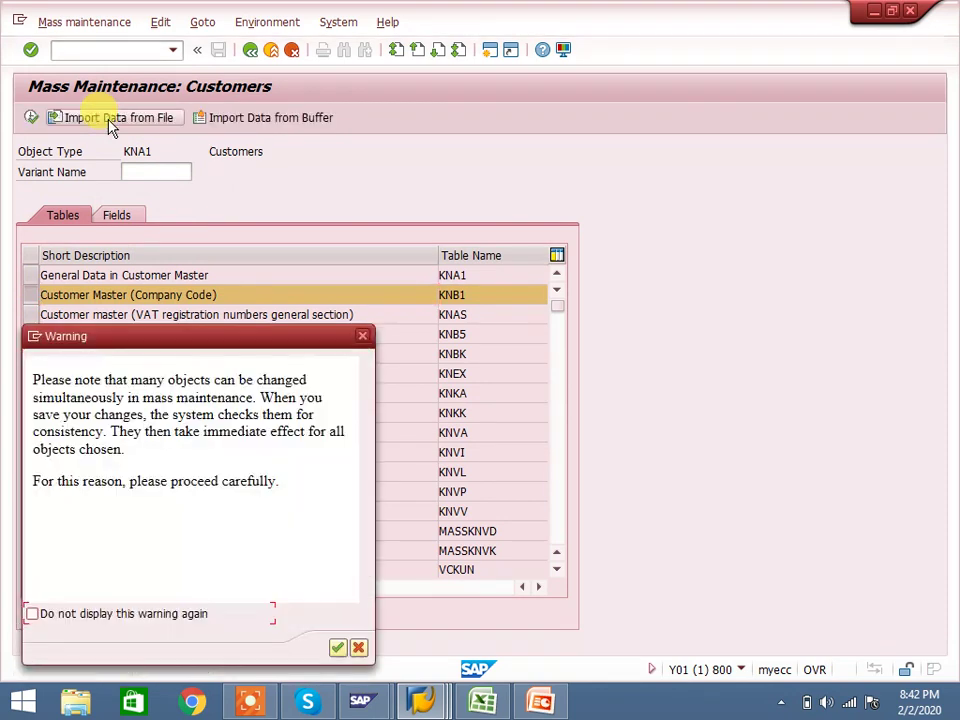
pyautogui.click(337, 647)
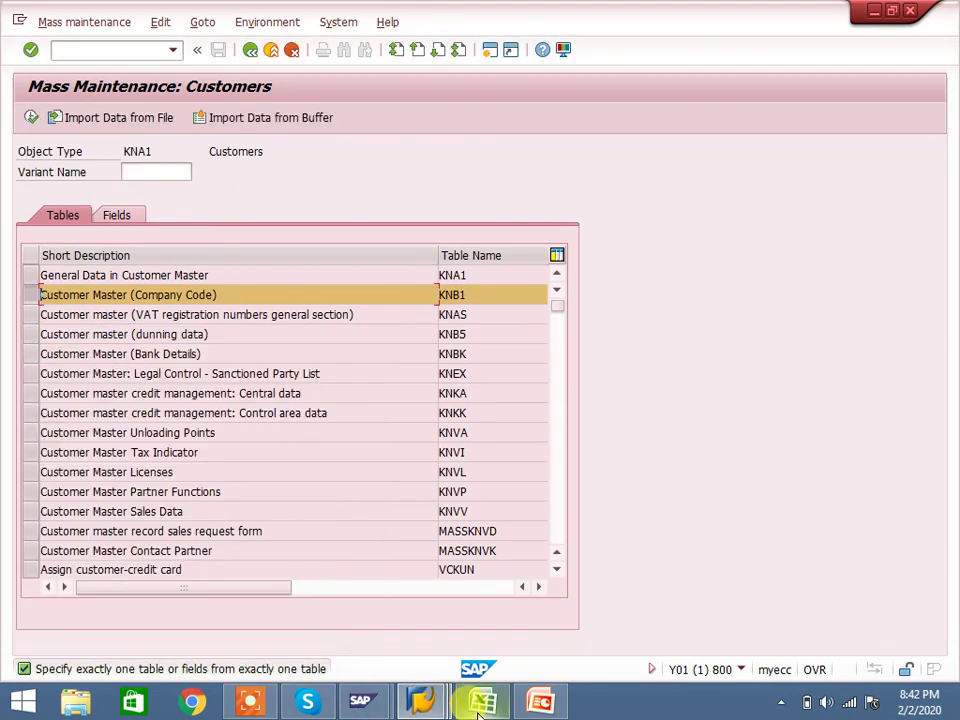
# Switch to Excel and save the payment terms workbook as test on the Desktop
pyautogui.click(480, 703)
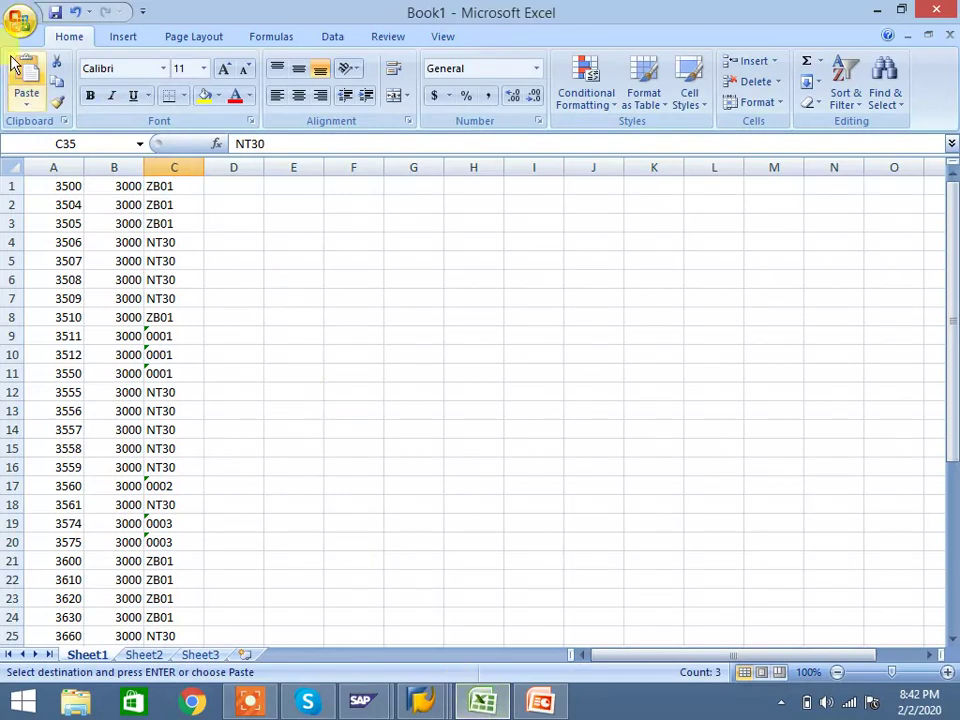
pyautogui.click(19, 24)
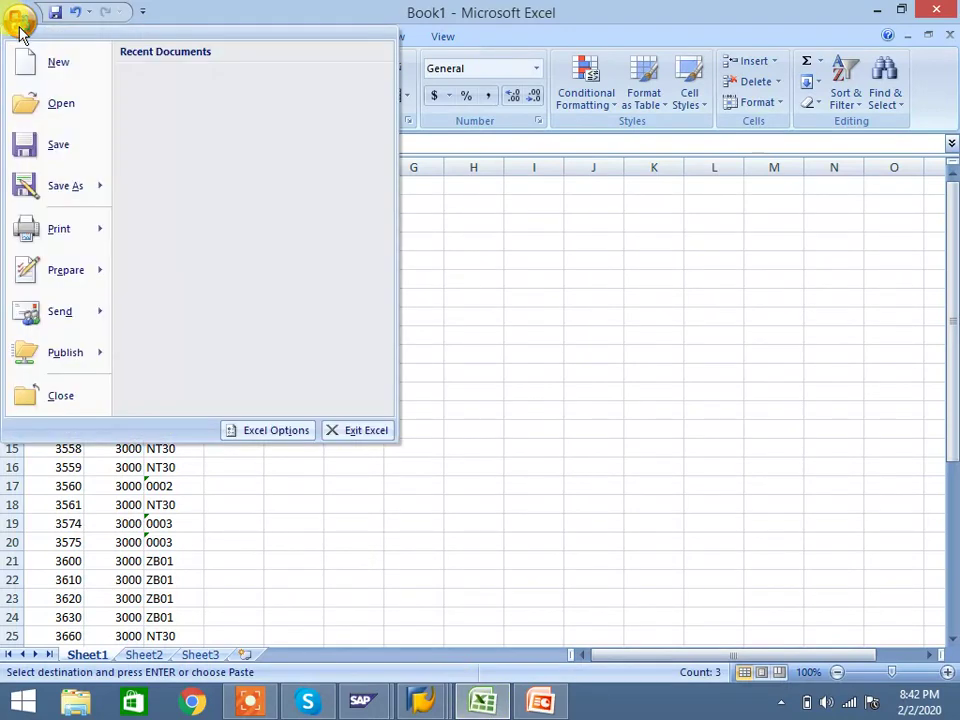
pyautogui.click(62, 148)
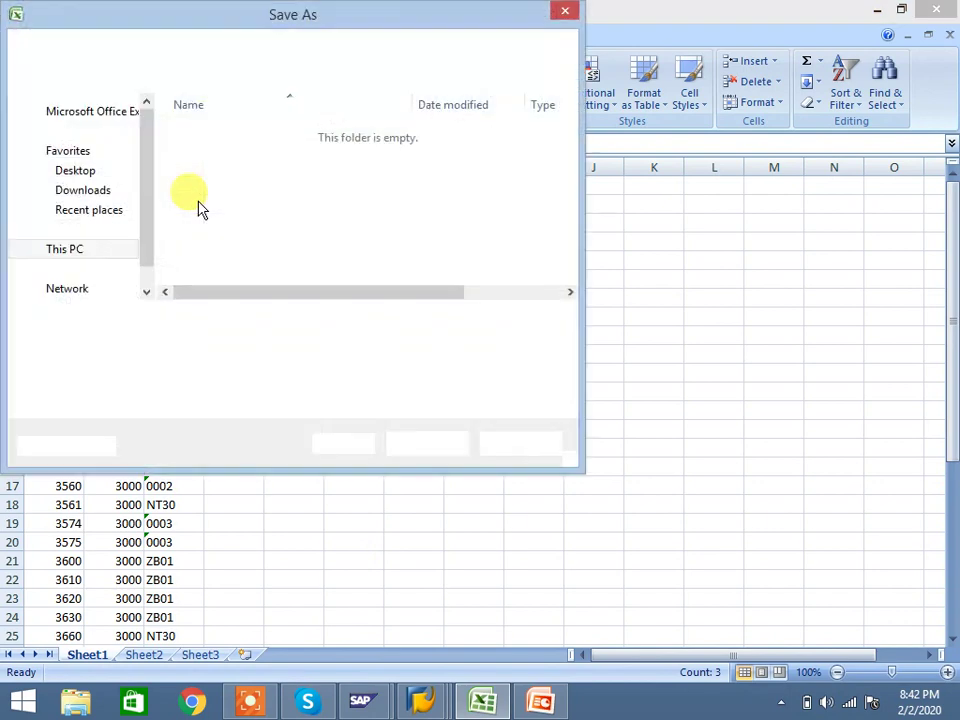
pyautogui.write('t')
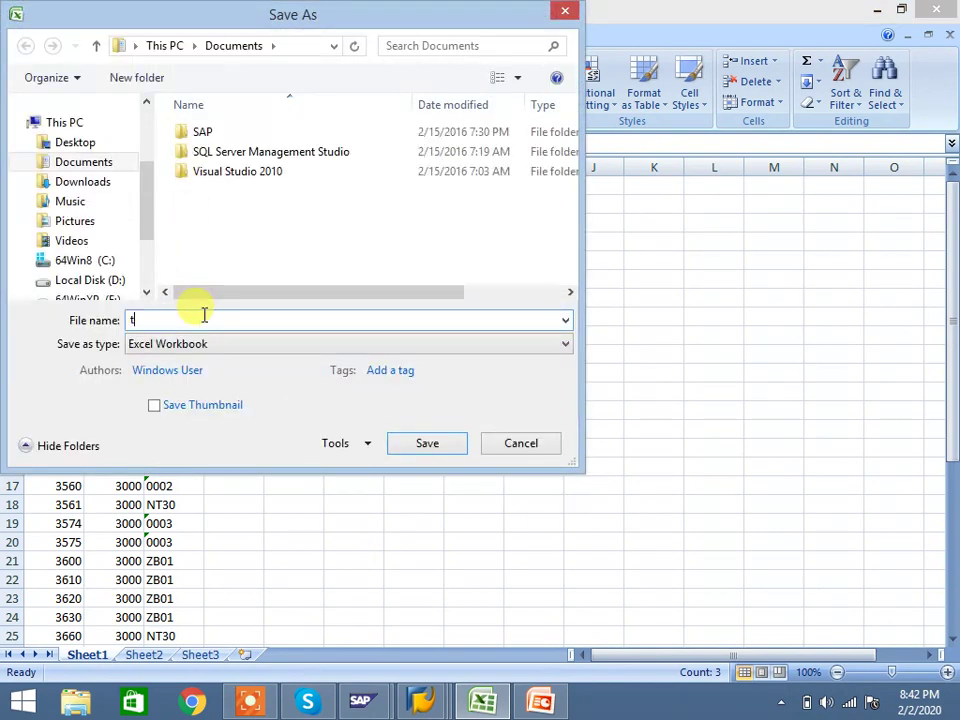
pyautogui.write('est')
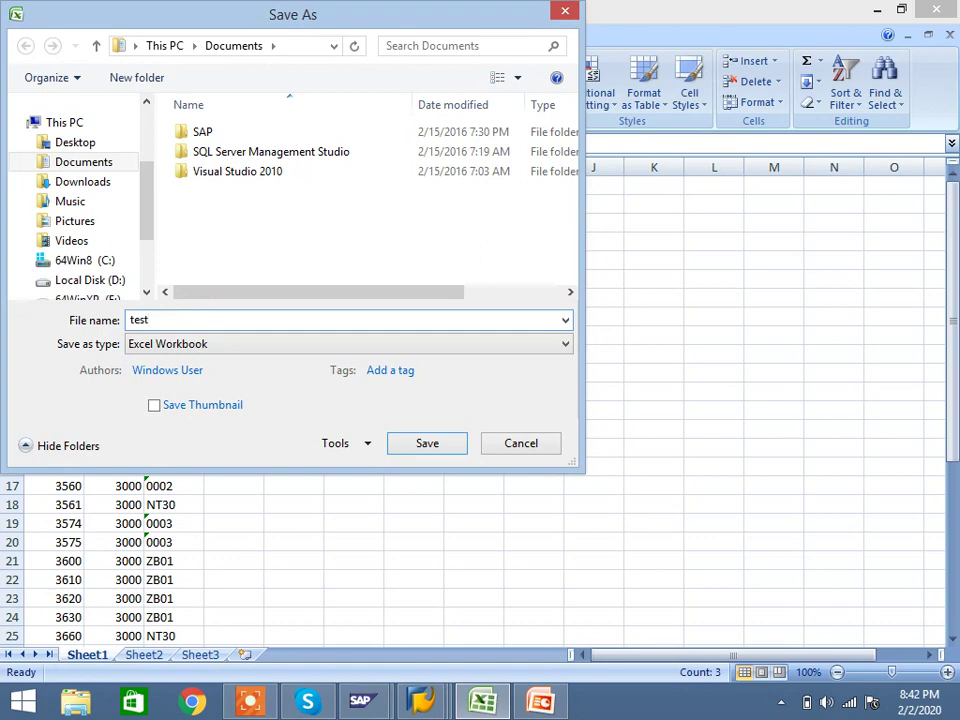
pyautogui.click(95, 146)
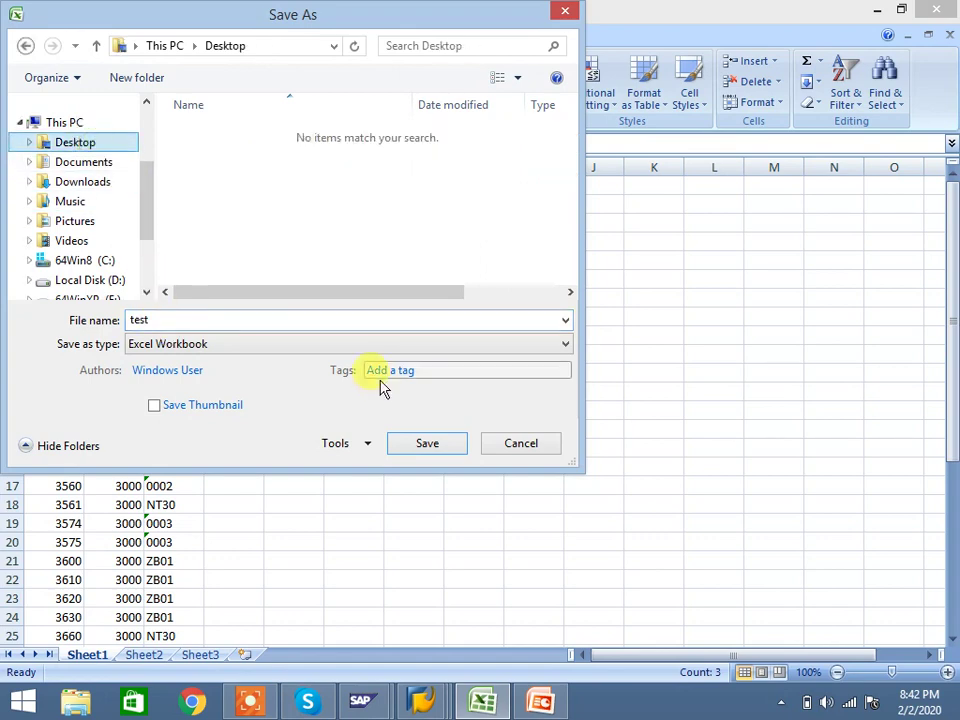
pyautogui.click(424, 443)
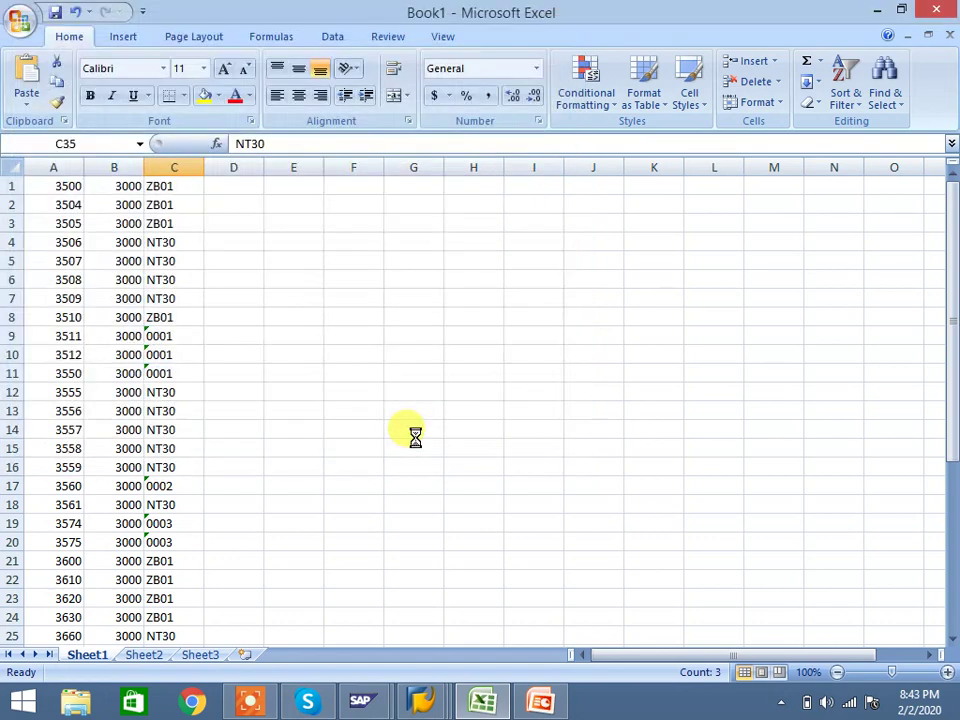
# Switch back to the customer mass maintenance in SAP and try the file import again, accepting the warning
pyautogui.moveTo(420, 705)
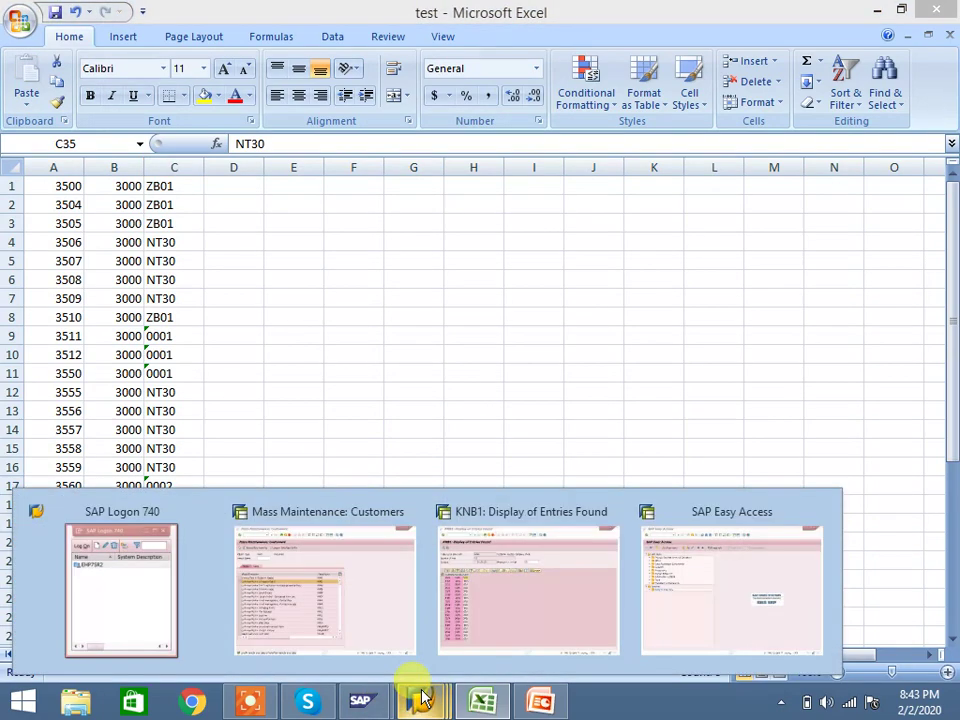
pyautogui.moveTo(602, 617)
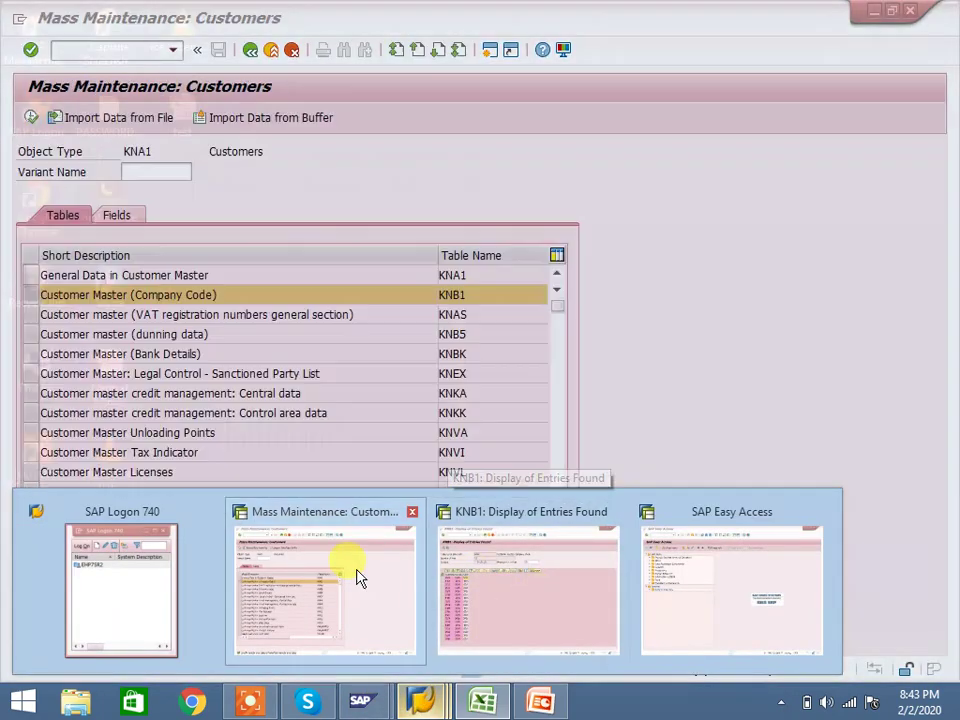
pyautogui.click(358, 574)
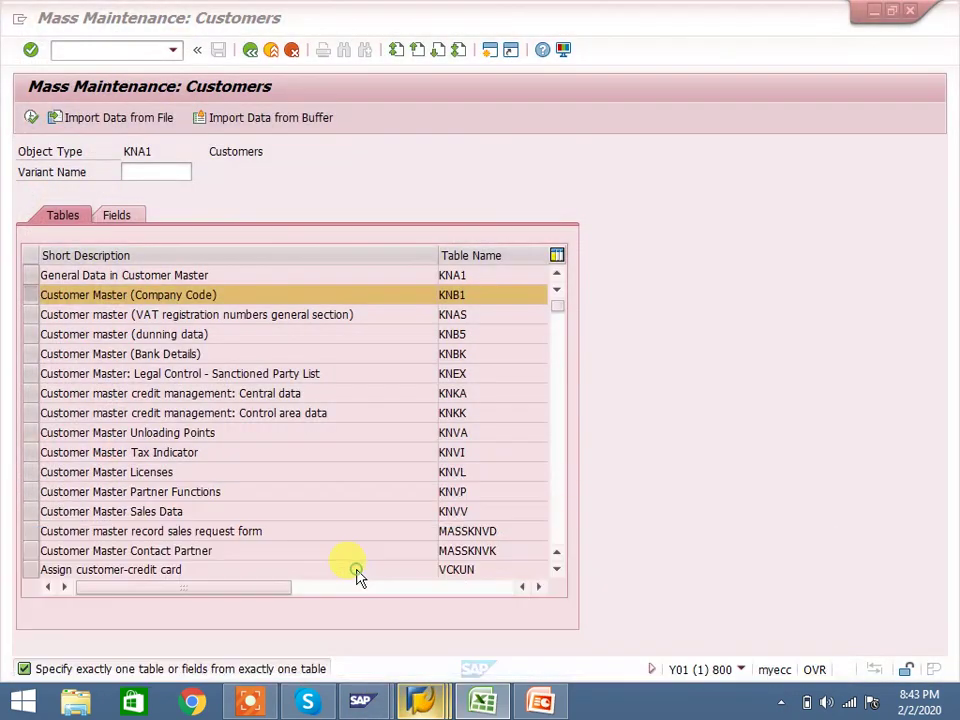
pyautogui.click(82, 120)
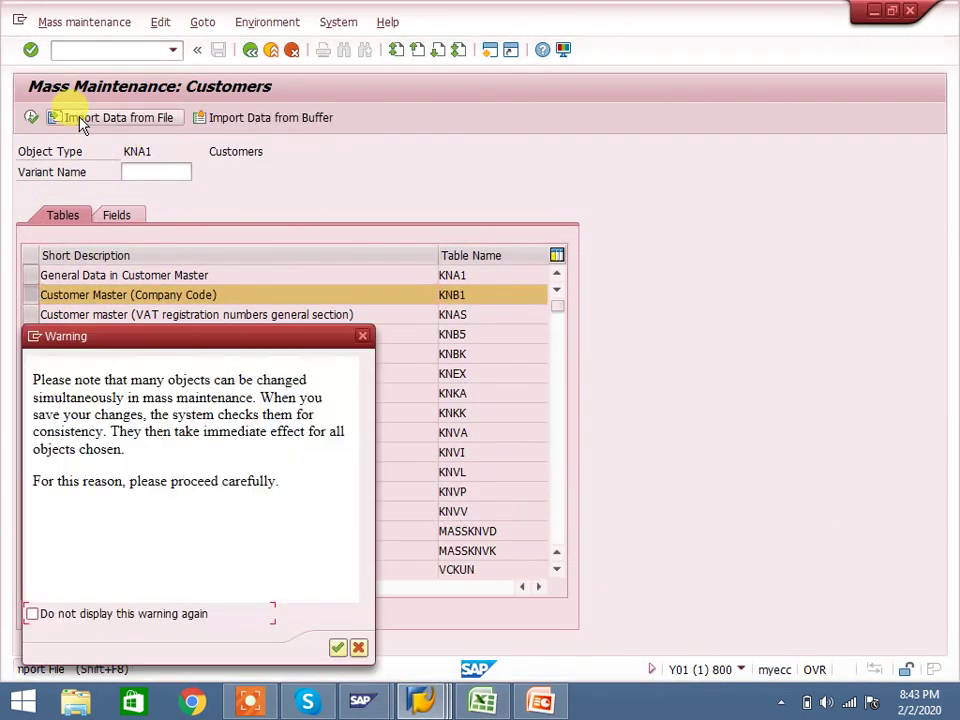
pyautogui.click(337, 648)
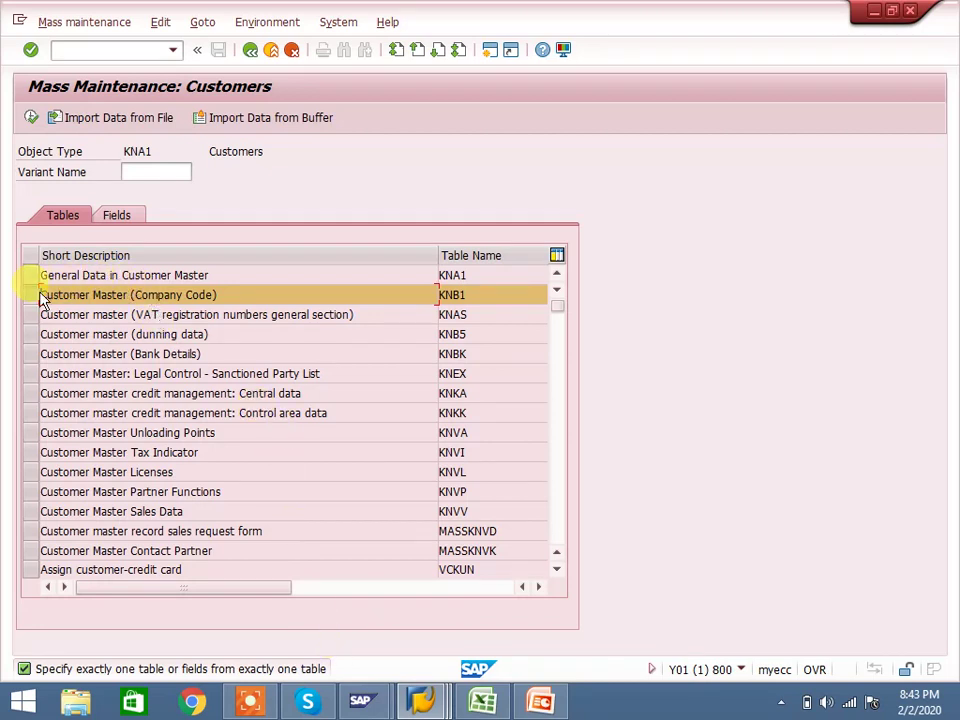
# Reselect table KNB1 and retry the file import, turning off further display of the mass maintenance warning
pyautogui.click(38, 296)
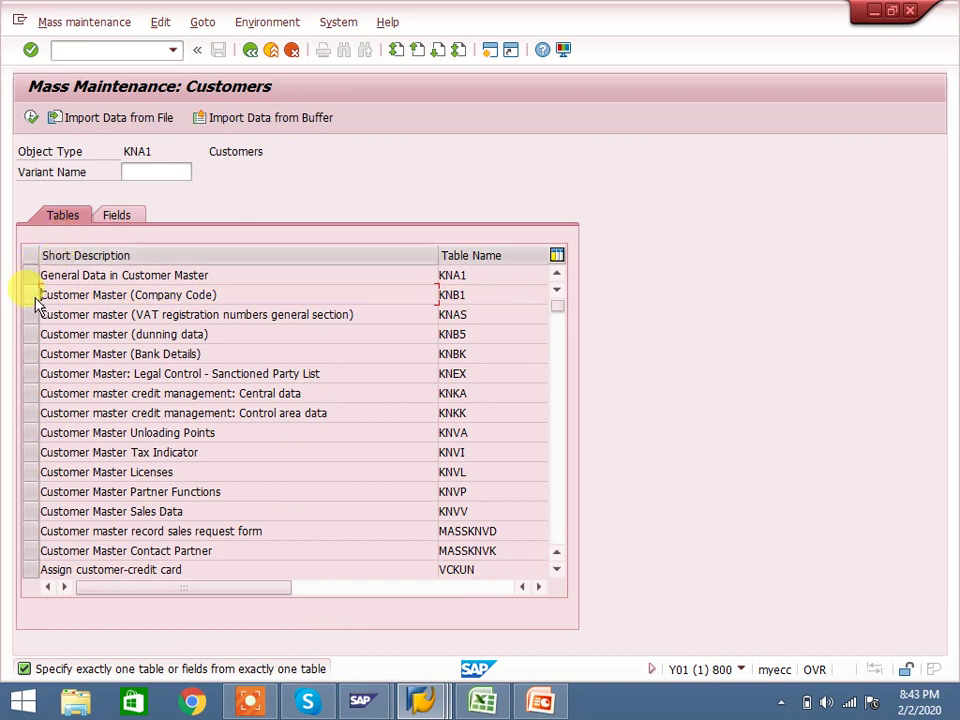
pyautogui.click(35, 297)
pyautogui.click(88, 118)
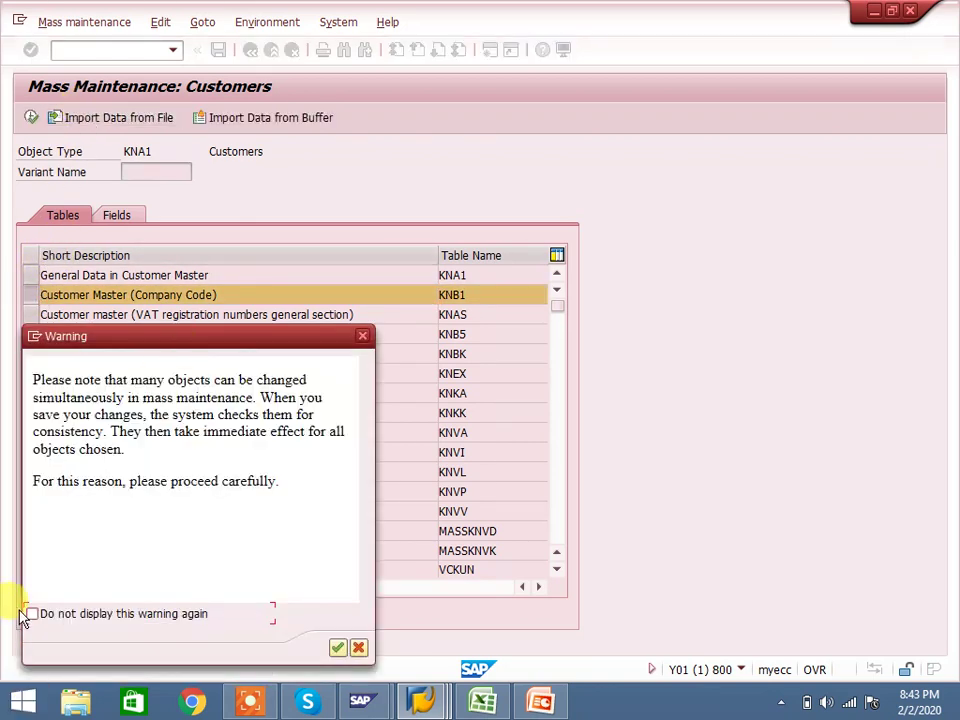
pyautogui.click(31, 614)
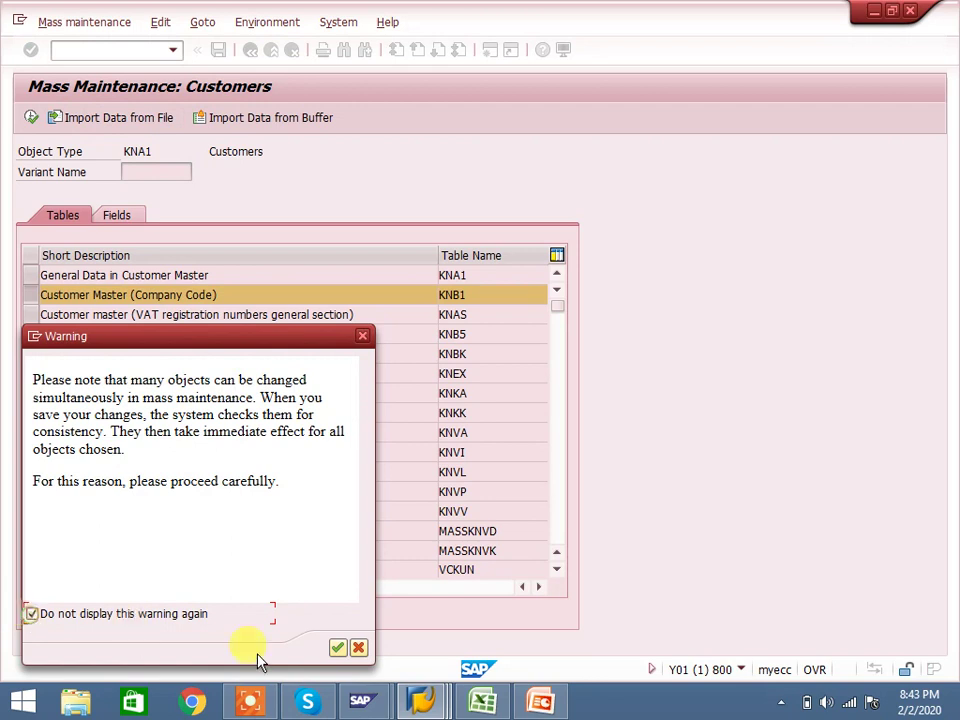
pyautogui.click(340, 649)
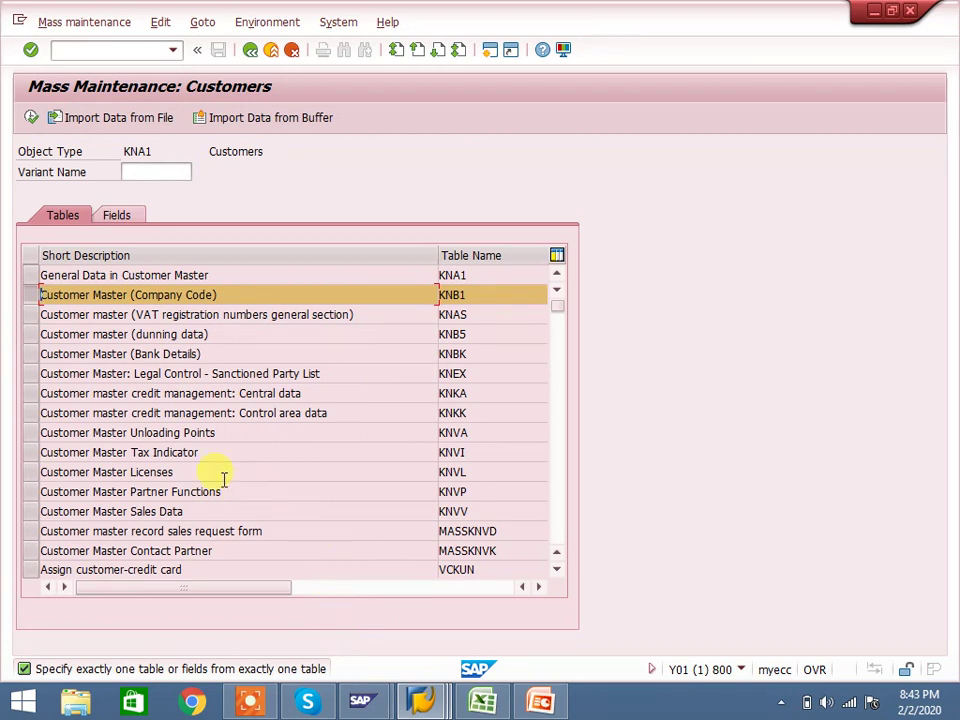
# Open the data record selection for table KNB1, return to the table list and retry the file import
pyautogui.click(30, 118)
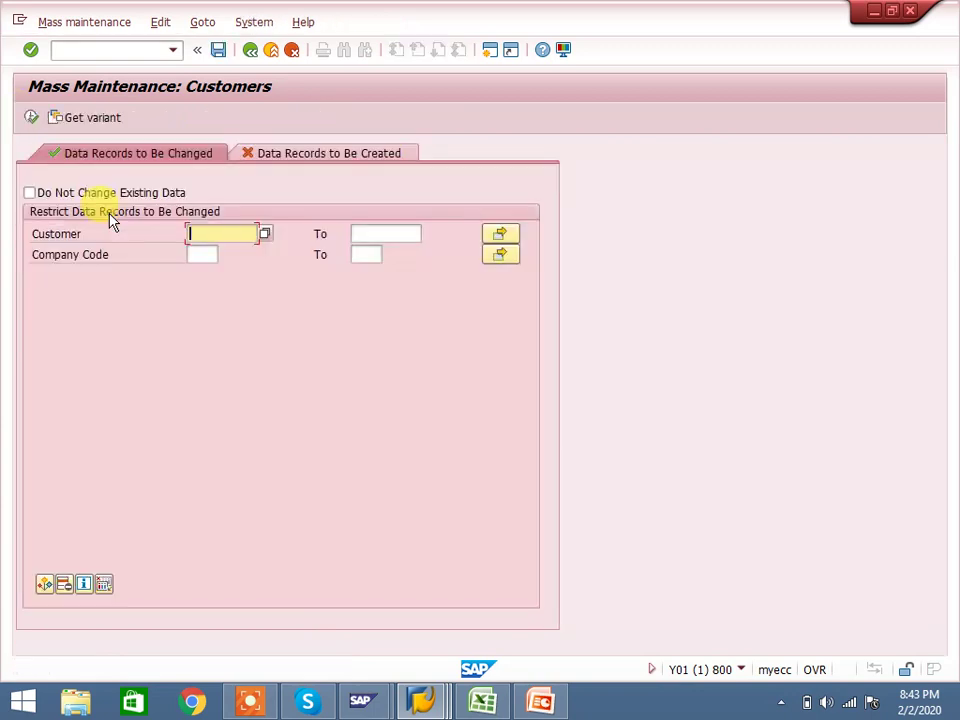
pyautogui.click(249, 52)
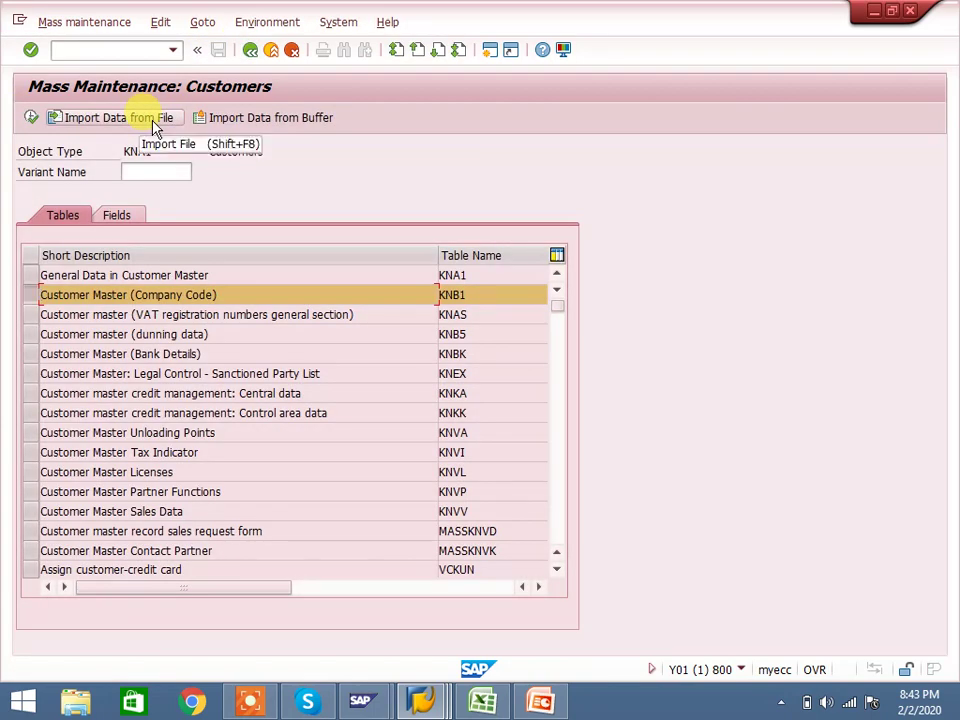
pyautogui.click(155, 122)
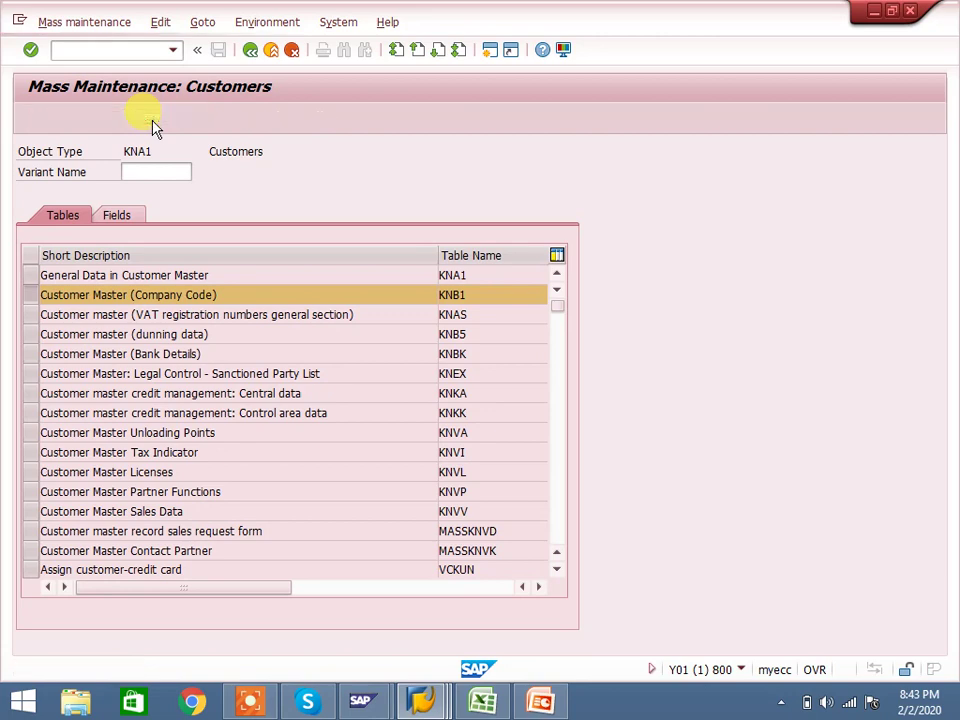
# Clear the KNB1 table selection and choose the test workbook on the Desktop as the file to import
pyautogui.click(31, 292)
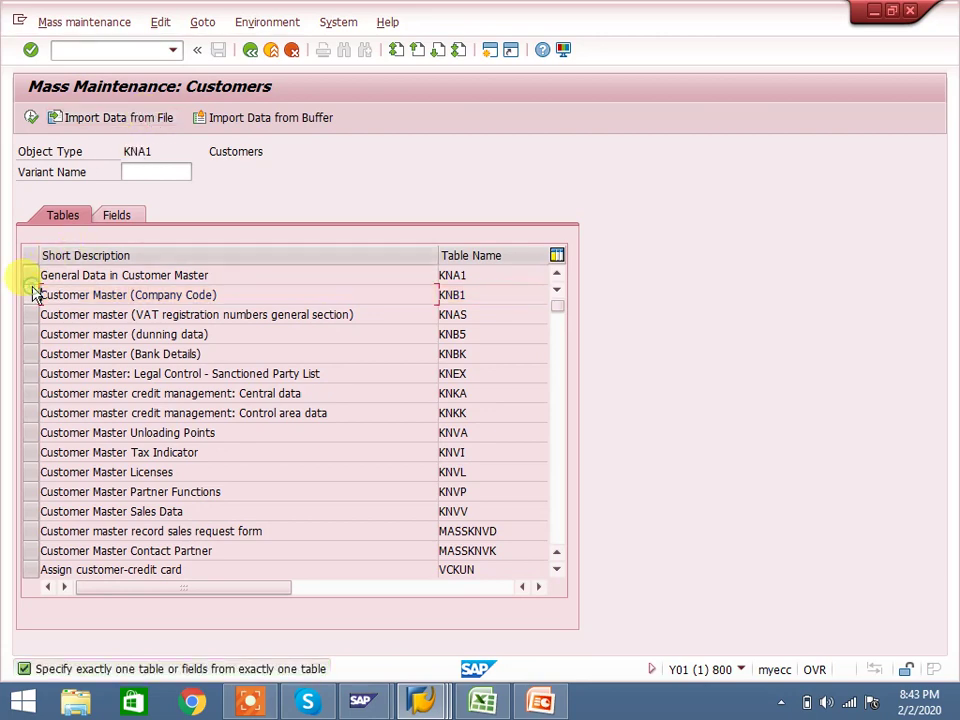
pyautogui.click(146, 124)
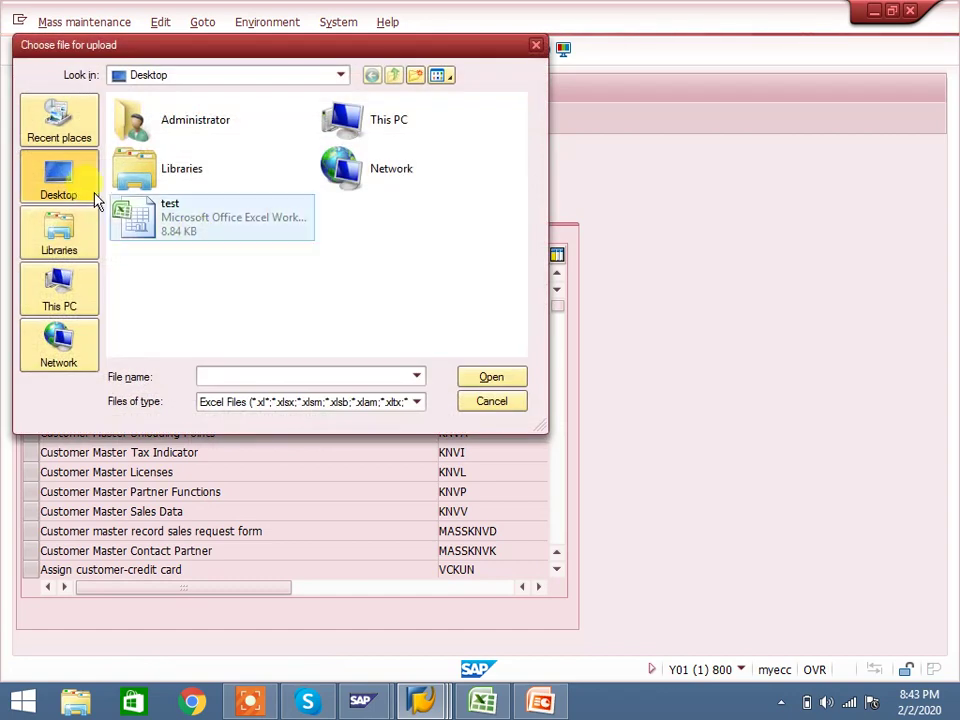
pyautogui.click(82, 182)
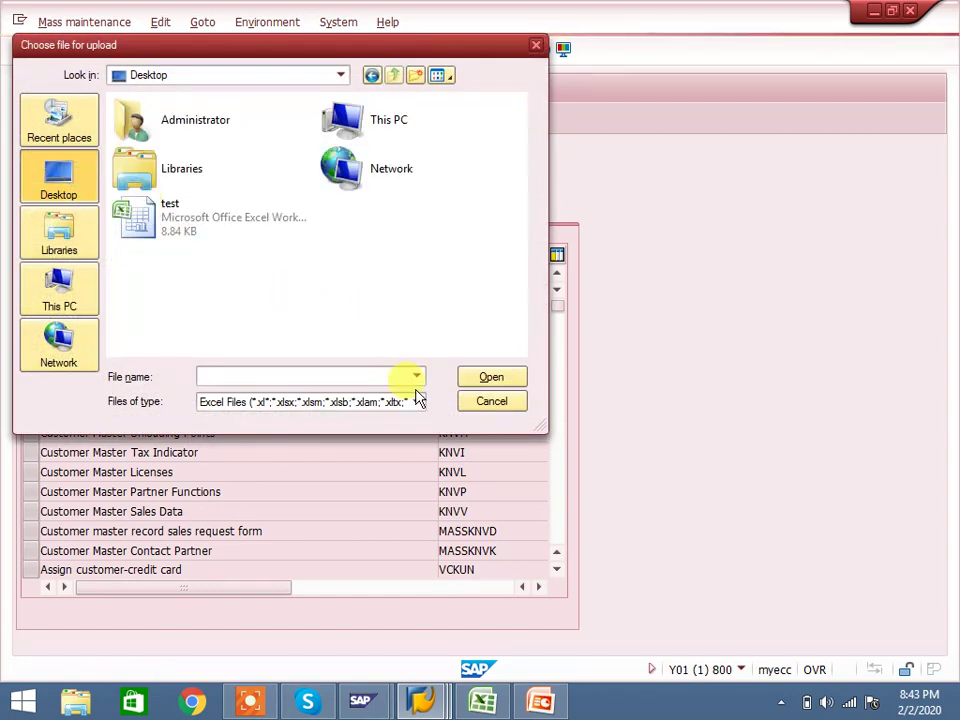
pyautogui.doubleClick(216, 230)
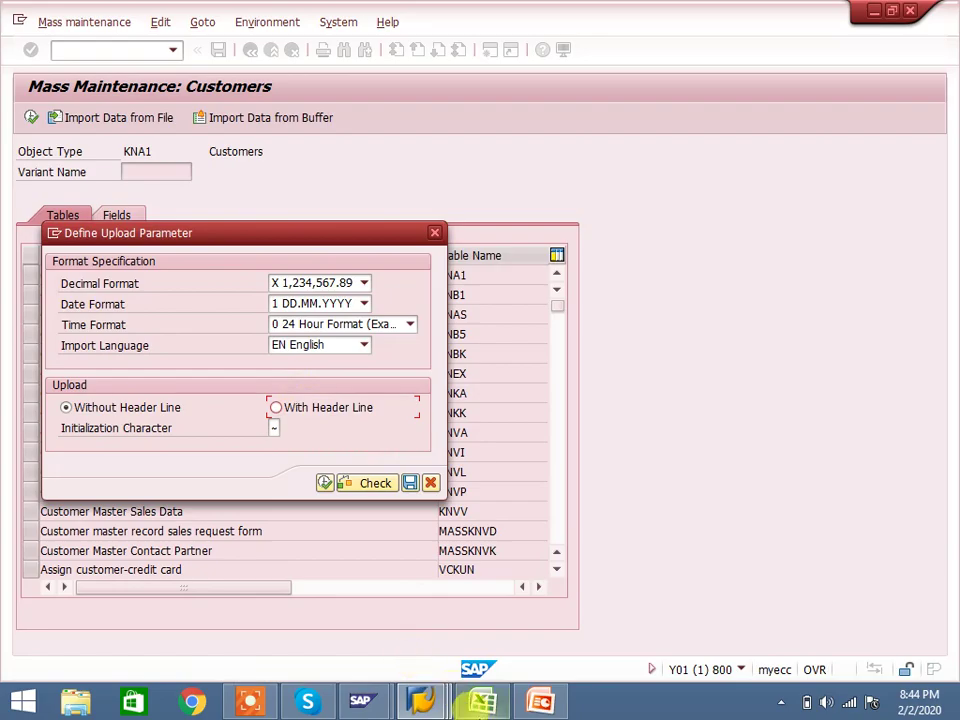
# Review the test workbook in Excel and the KNB1 table entries in SAP, and return to the mass maintenance upload parameters
pyautogui.click(482, 702)
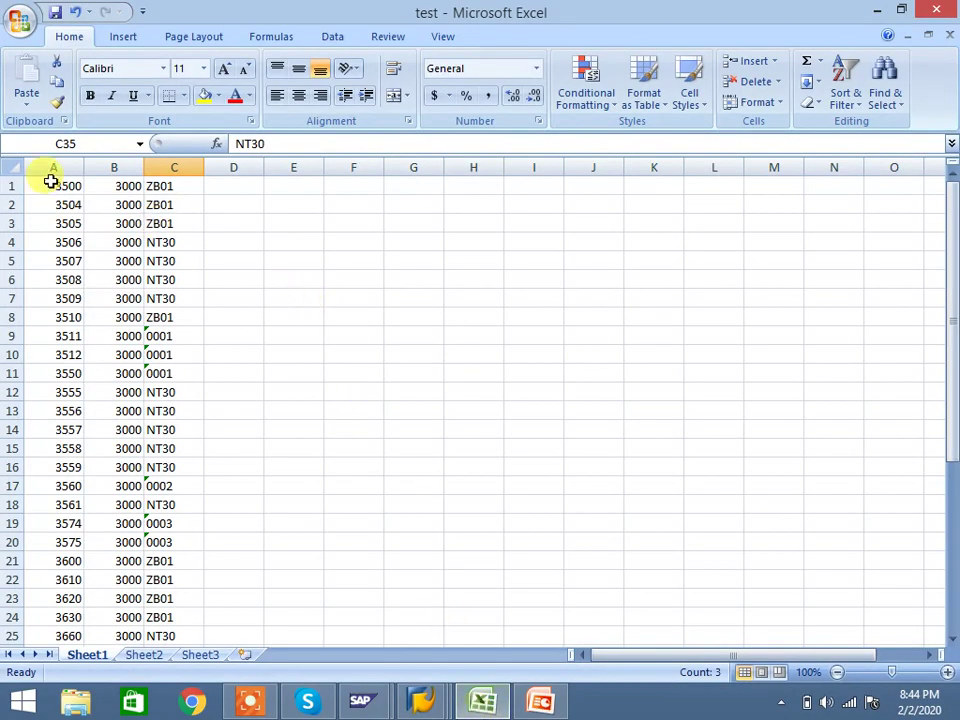
pyautogui.click(423, 697)
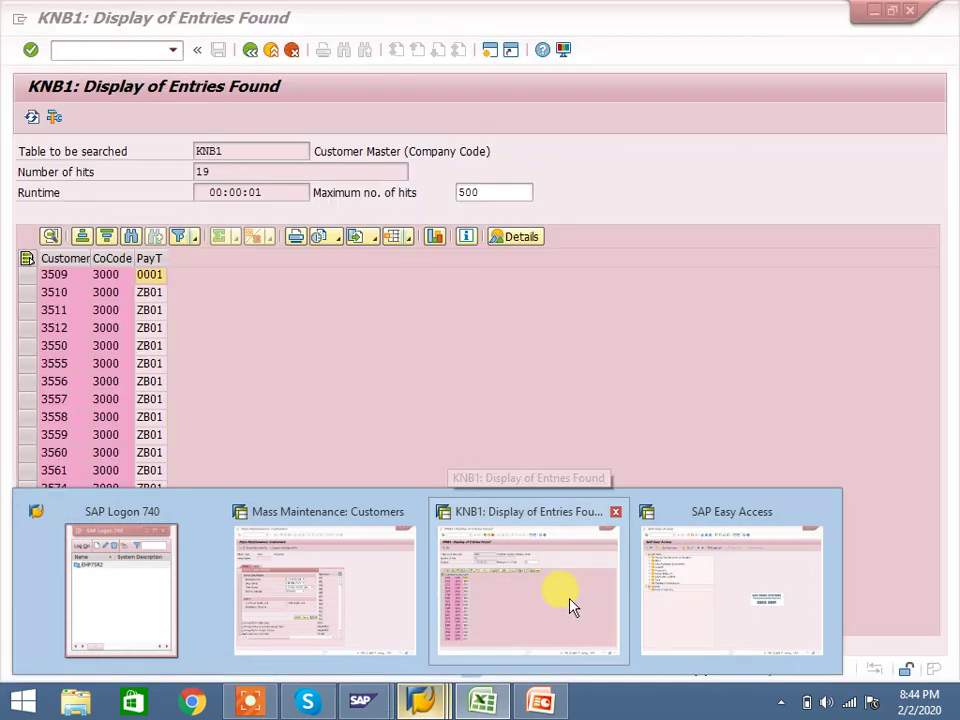
pyautogui.click(570, 604)
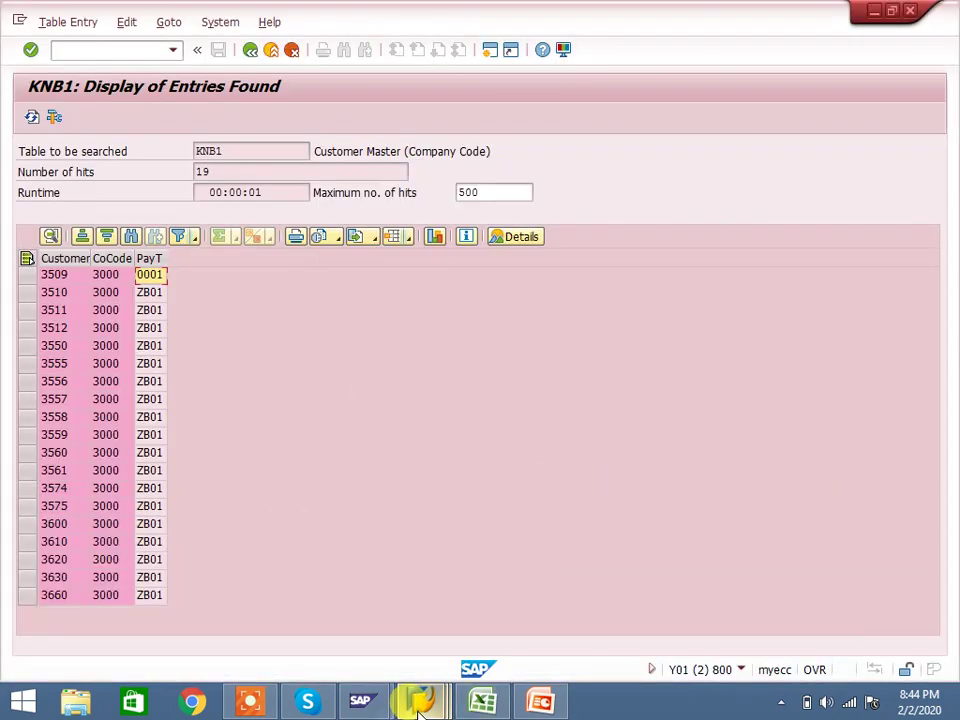
pyautogui.click(422, 699)
pyautogui.click(281, 614)
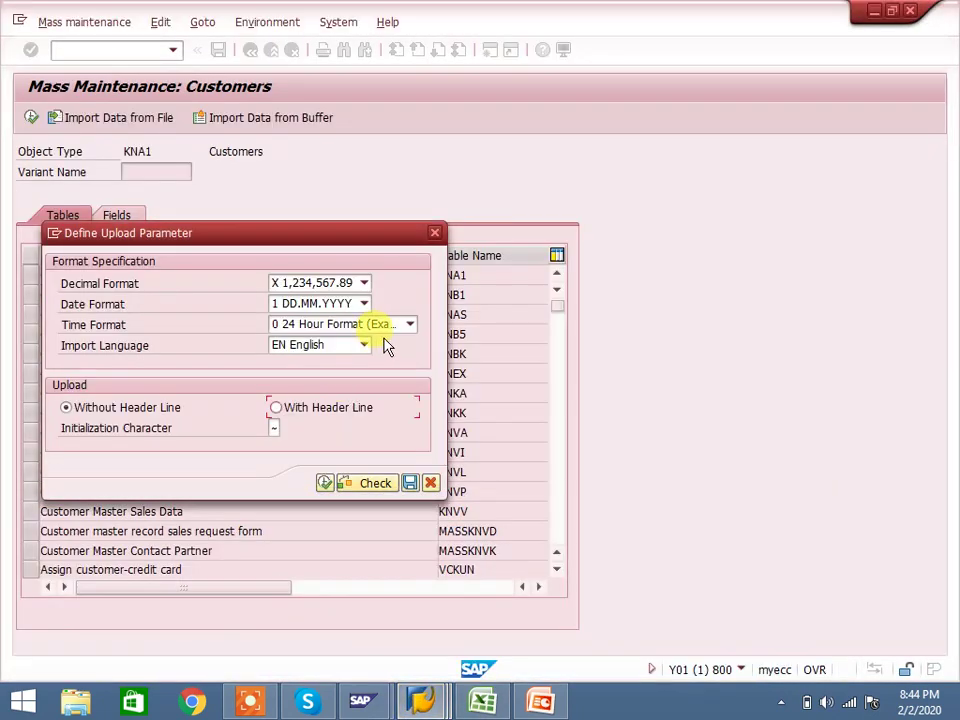
# Try to upload the test workbook without a header line, and dismiss Excel's messages while declining to open the temporary file
pyautogui.click(324, 484)
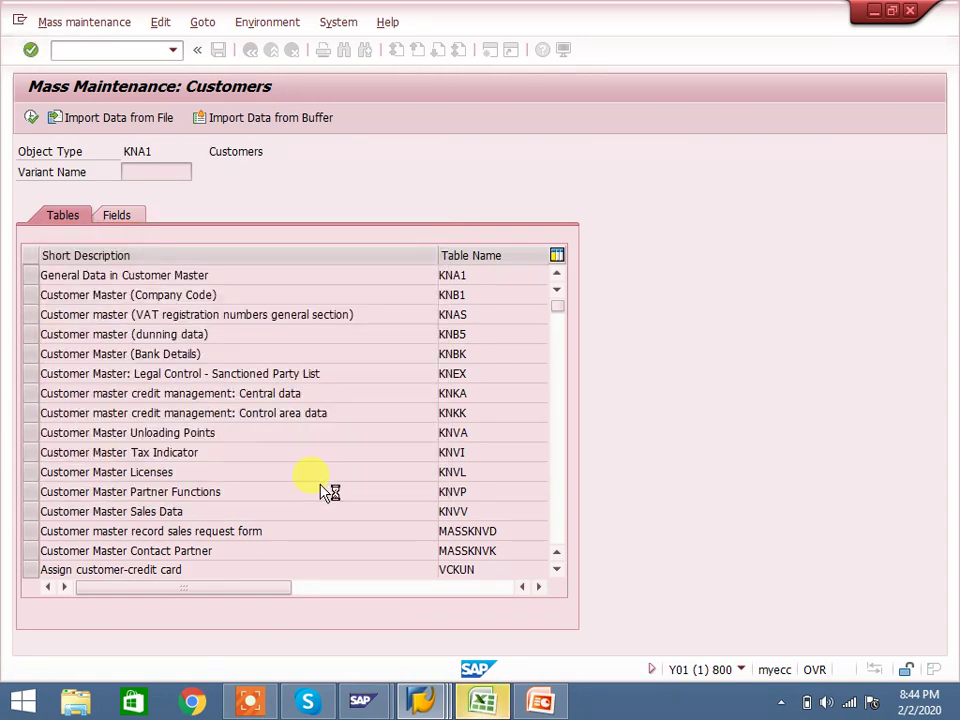
pyautogui.click(482, 702)
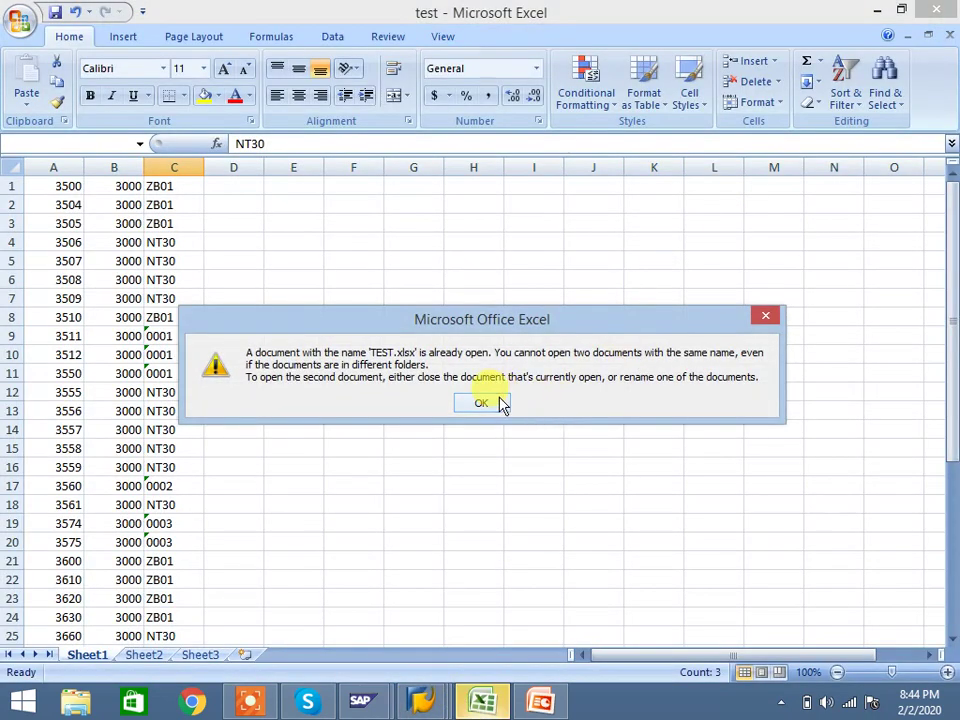
pyautogui.click(500, 403)
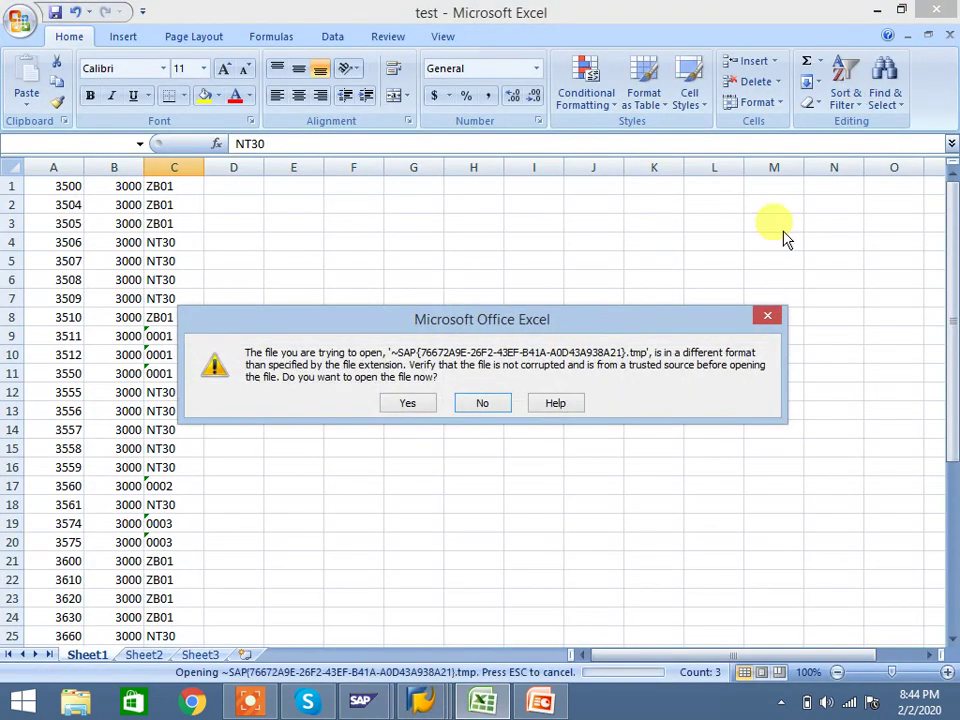
pyautogui.click(507, 406)
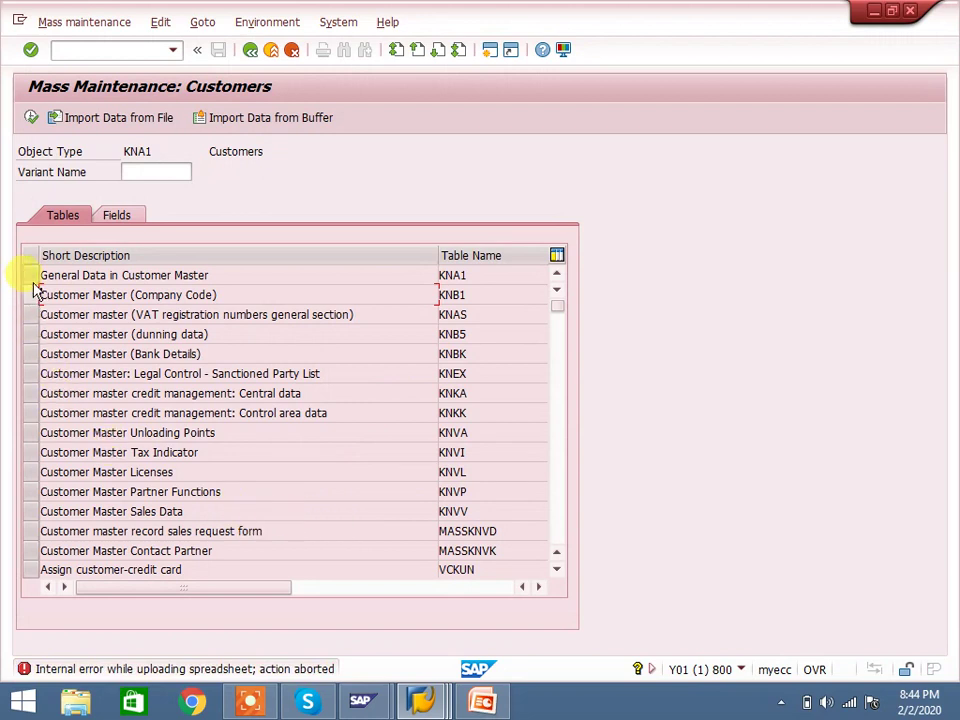
# Import the test workbook from the Desktop again, using the upload parameters without a header line
pyautogui.click(107, 117)
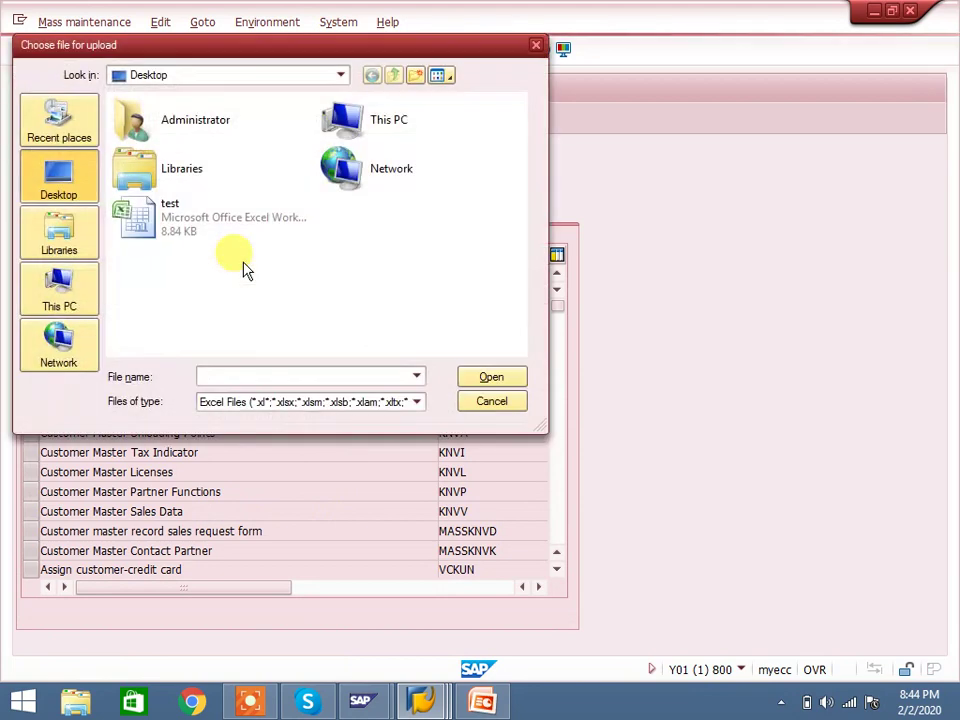
pyautogui.click(170, 208)
pyautogui.doubleClick(170, 208)
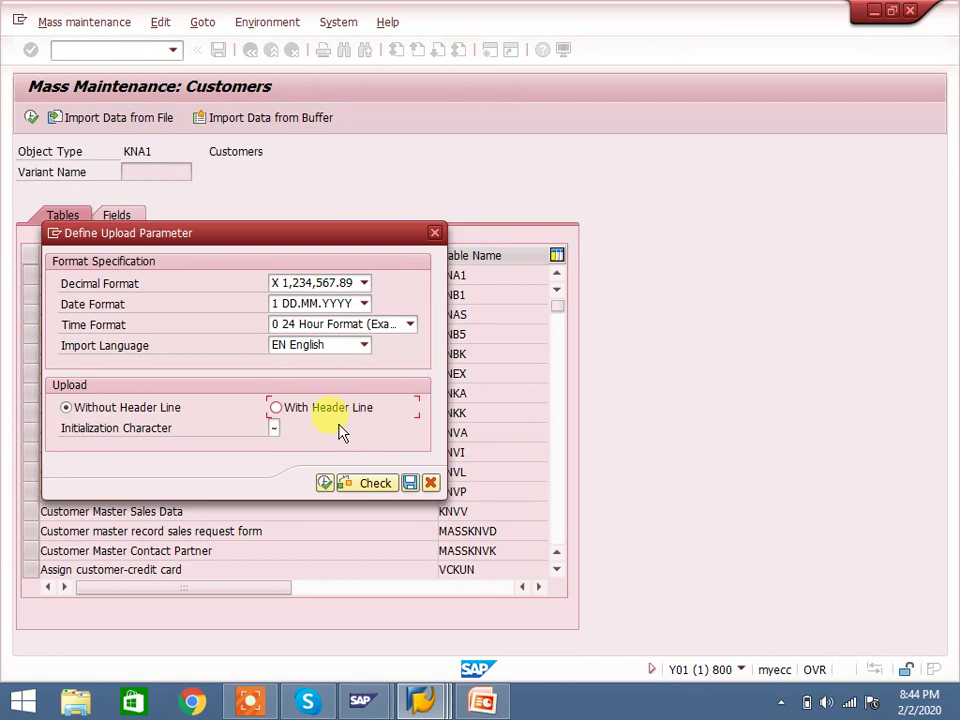
pyautogui.click(324, 484)
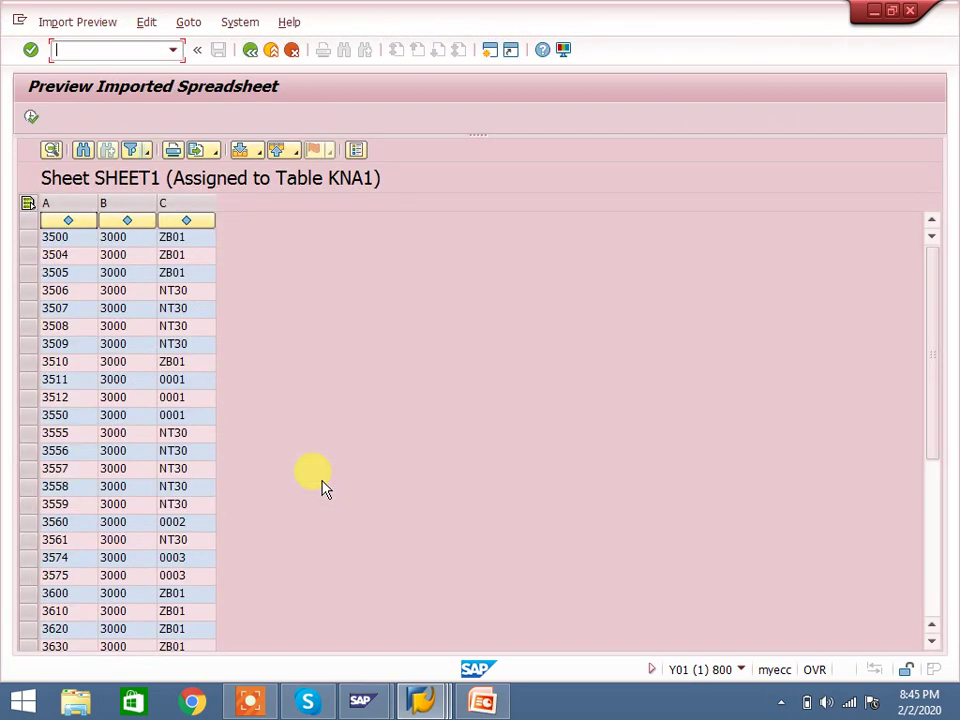
# Assign the Customer field to column A of the imported spreadsheet and open the field choices for column B
pyautogui.click(77, 221)
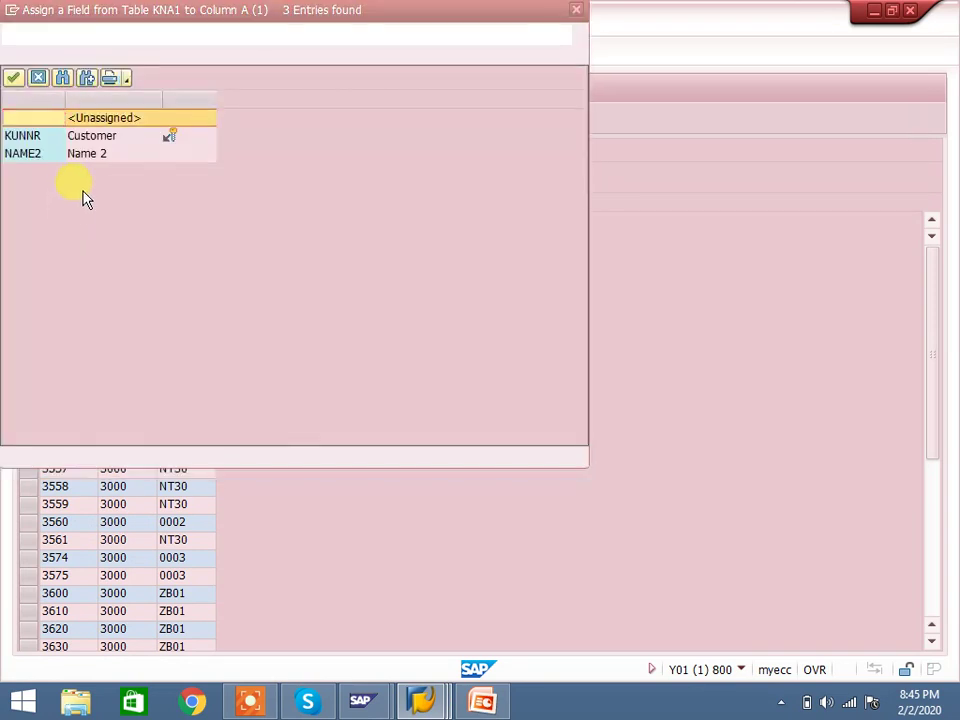
pyautogui.doubleClick(93, 141)
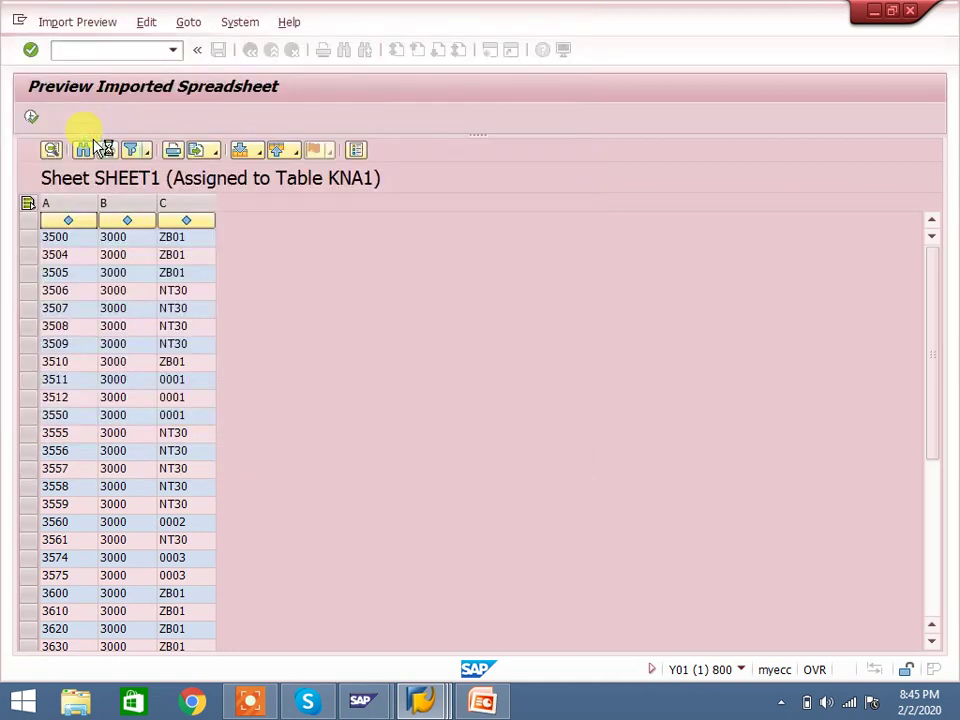
pyautogui.click(126, 222)
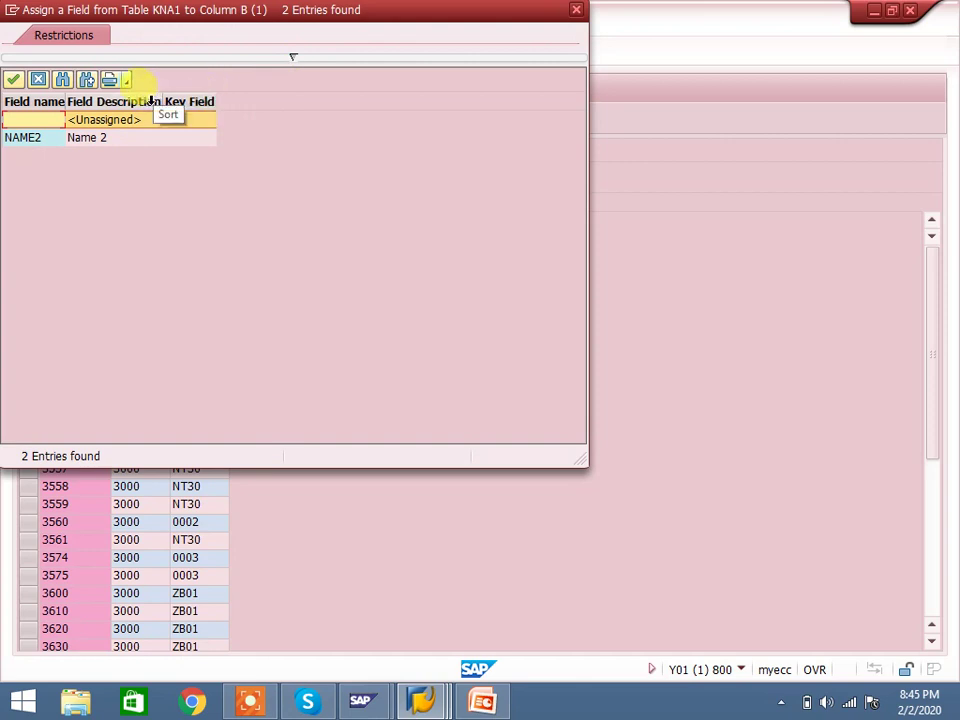
pyautogui.click(256, 703)
pyautogui.click(352, 675)
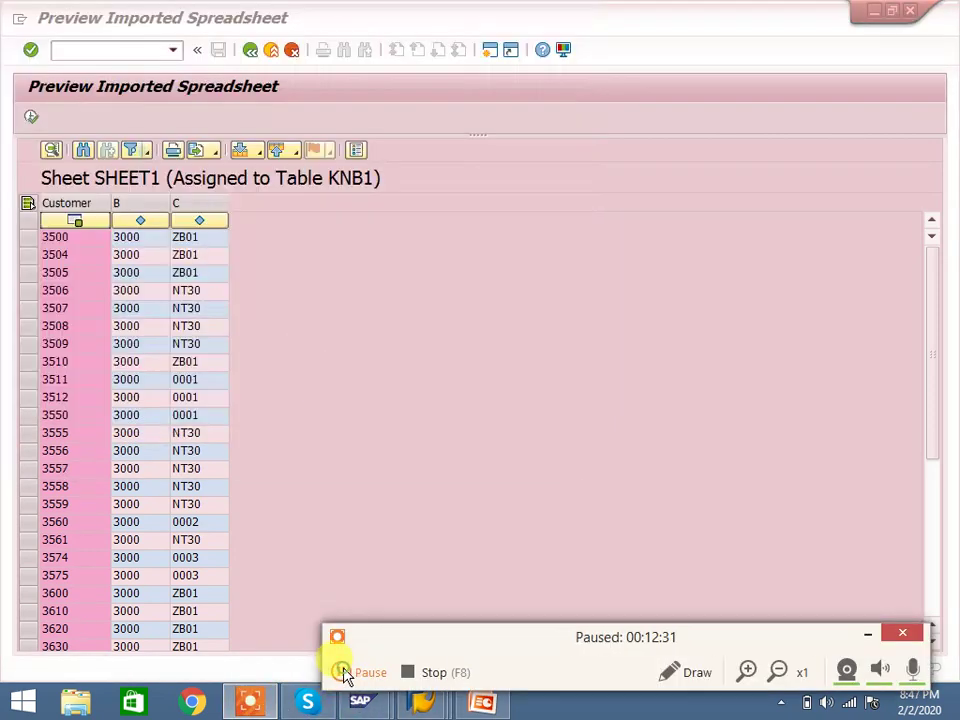
pyautogui.click(341, 671)
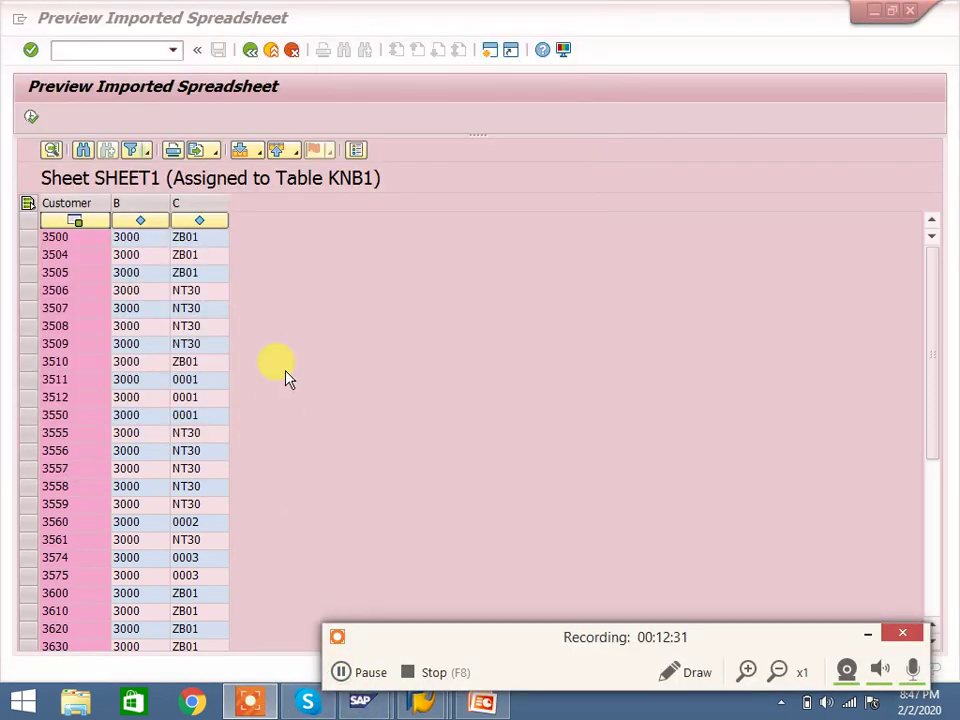
pyautogui.click(871, 633)
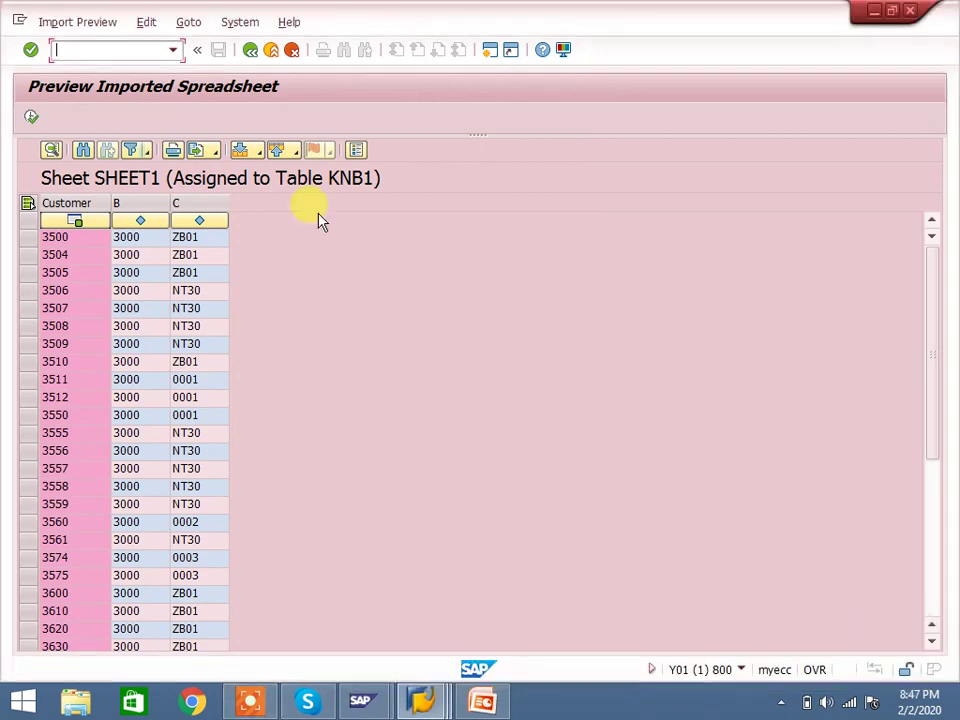
# Assign Company Code to column B and Terms of Payment to column C of the imported sheet
pyautogui.click(140, 220)
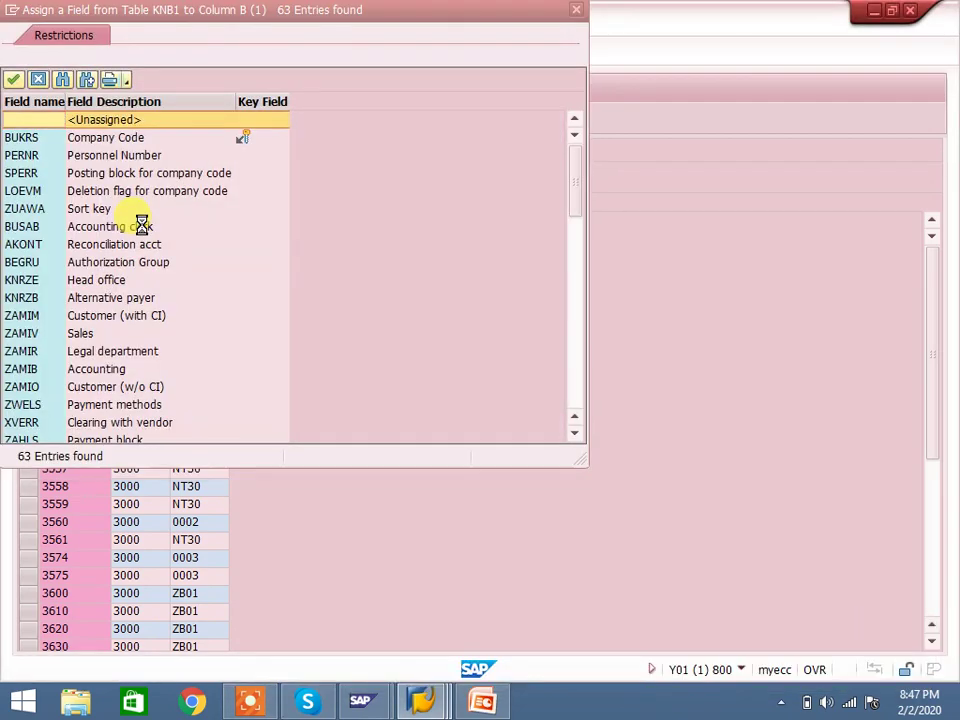
pyautogui.doubleClick(123, 140)
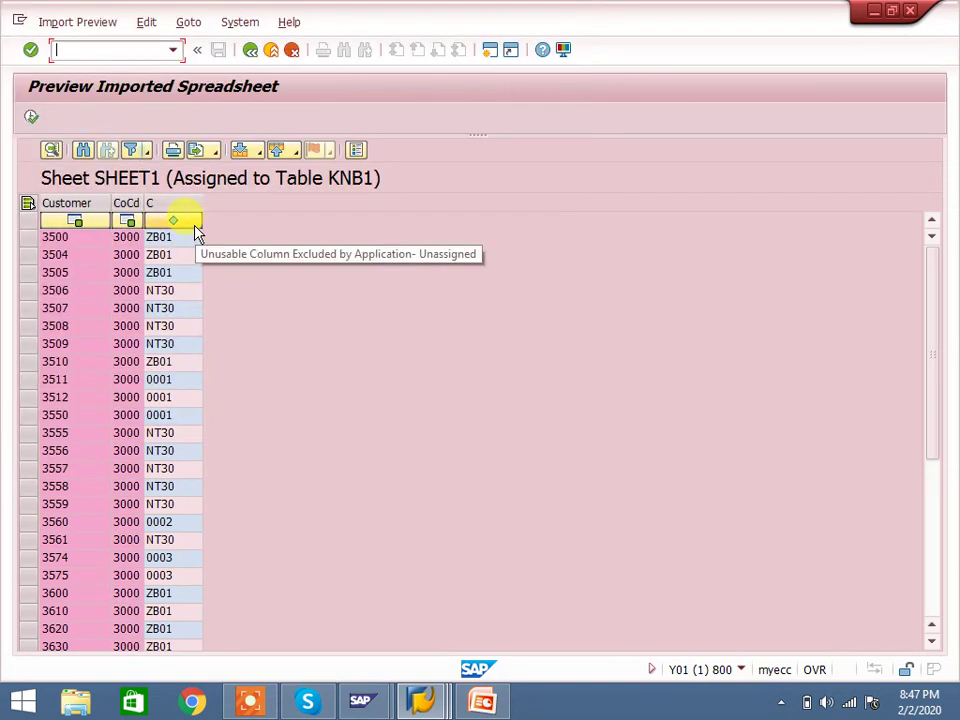
pyautogui.click(190, 224)
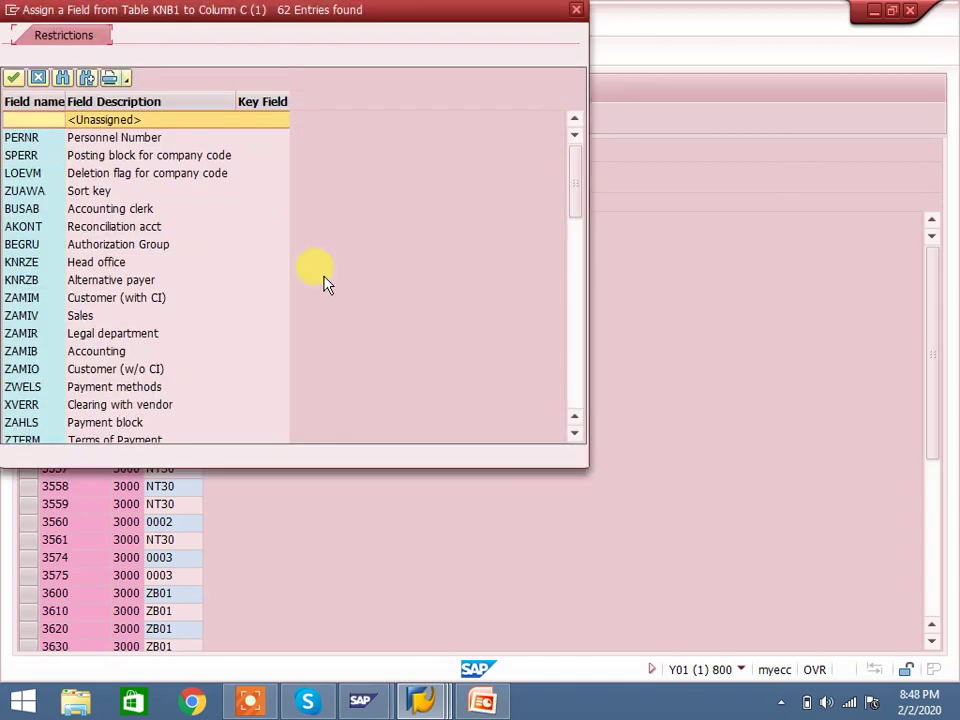
pyautogui.press('Down')
pyautogui.press('Down')
pyautogui.press('Down')
pyautogui.press('Down')
pyautogui.press('Down')
pyautogui.press('Down')
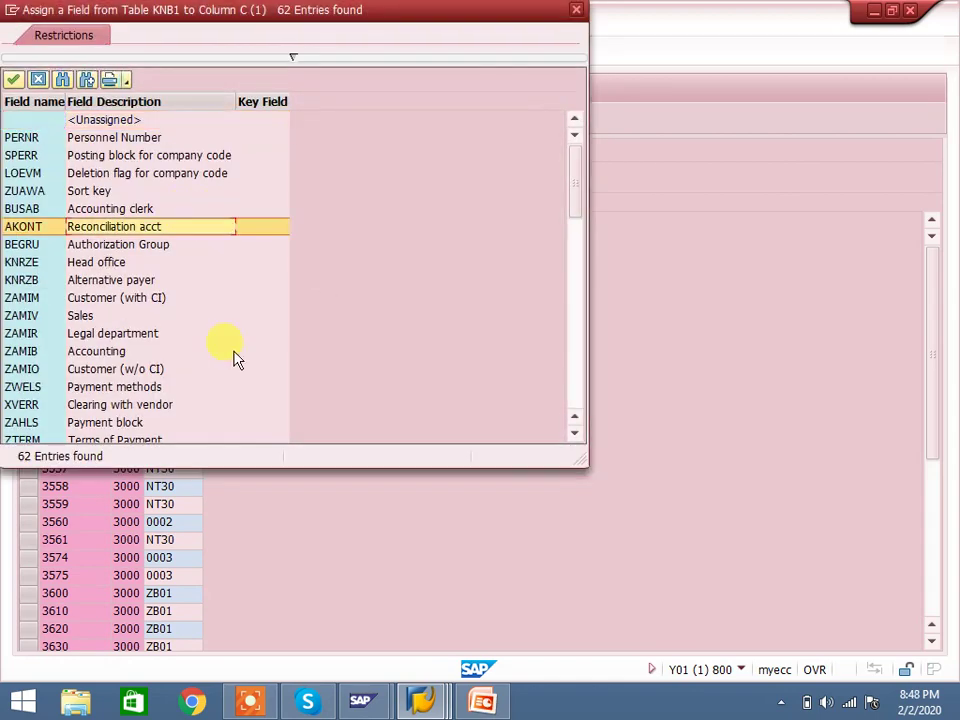
pyautogui.click(140, 440)
pyautogui.click(576, 433)
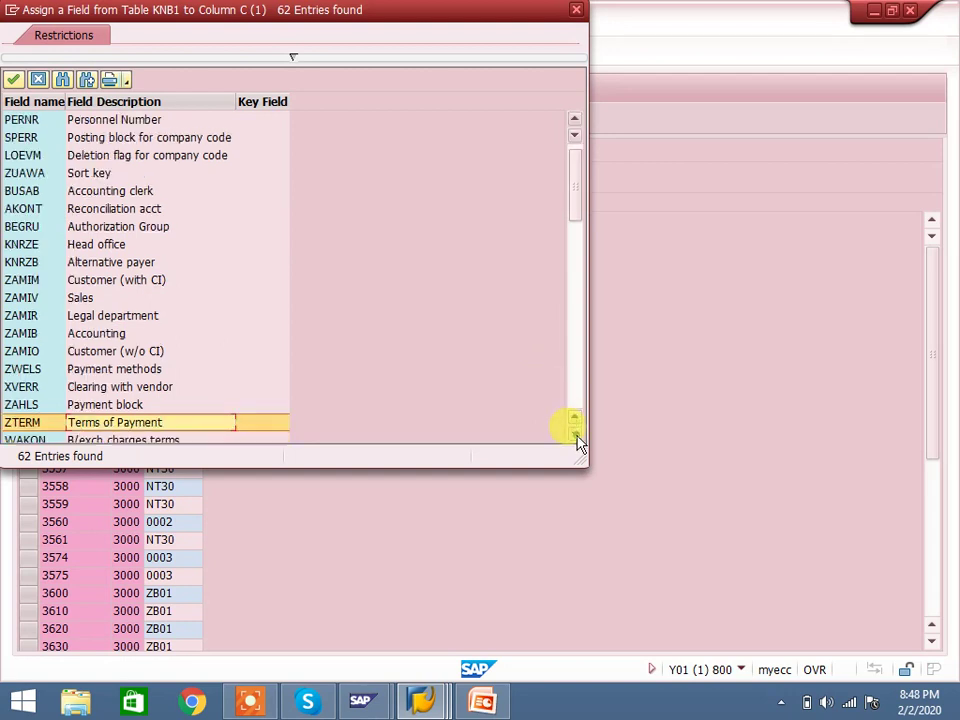
pyautogui.doubleClick(255, 422)
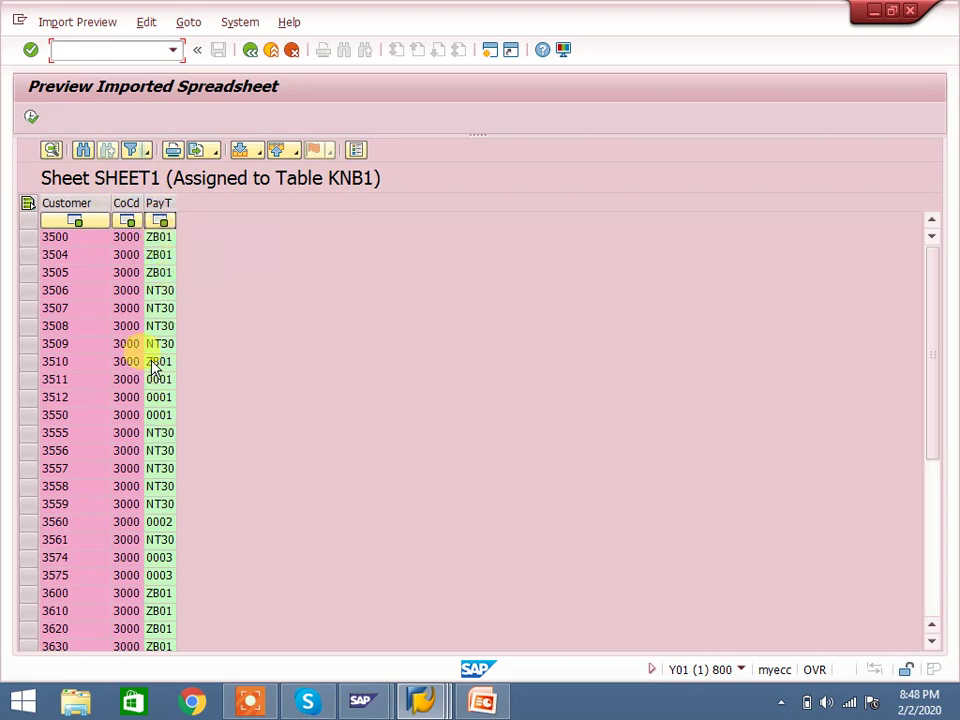
# Transfer the imported payment terms to mass maintenance, look through the customer entries and save the changes, accepting the warning
pyautogui.click(31, 117)
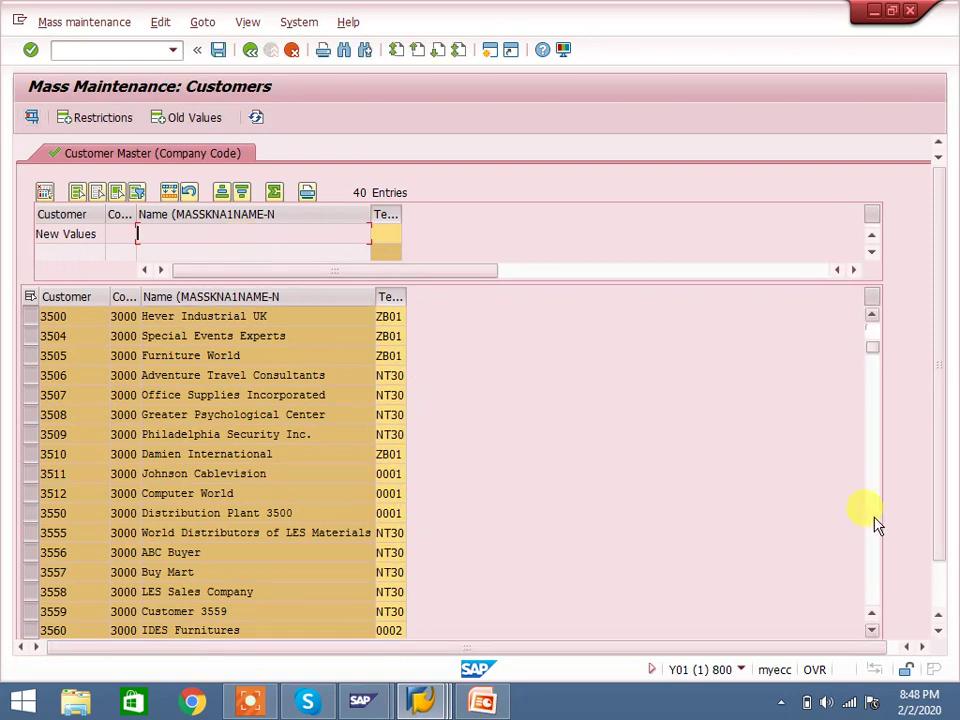
pyautogui.scroll(-2, 873, 533)
pyautogui.scroll(1, 877, 450)
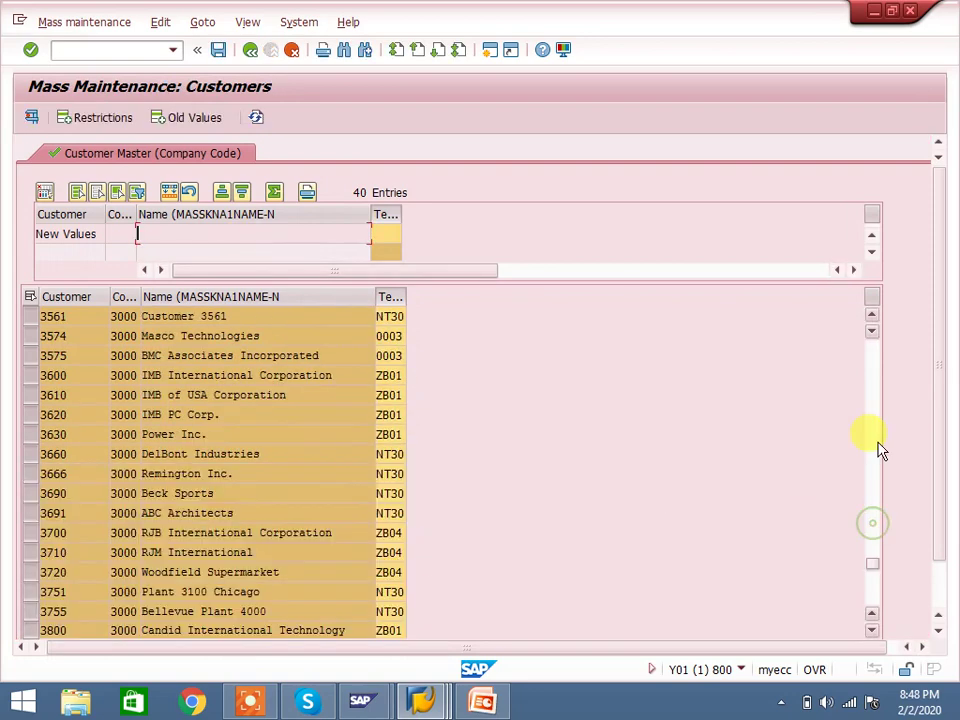
pyautogui.scroll(-1, 876, 400)
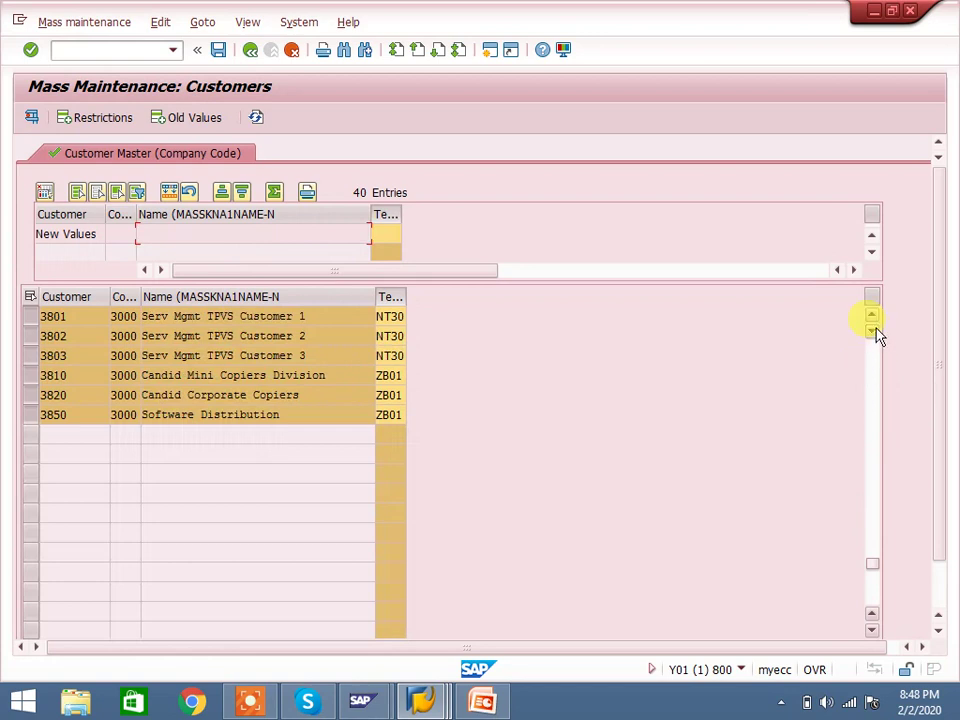
pyautogui.click(217, 49)
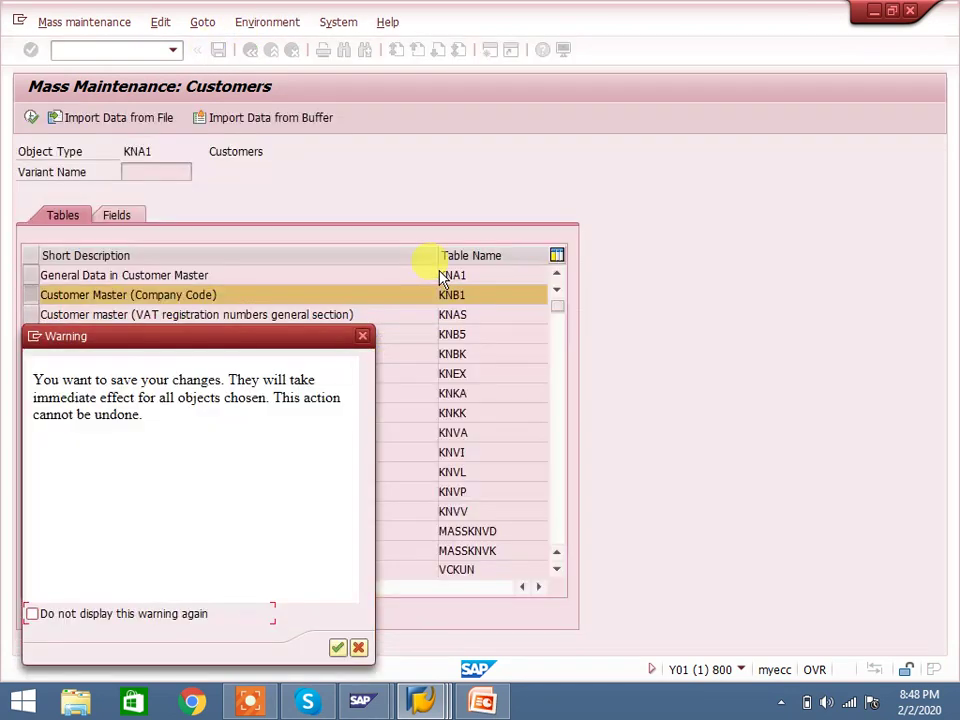
pyautogui.click(338, 648)
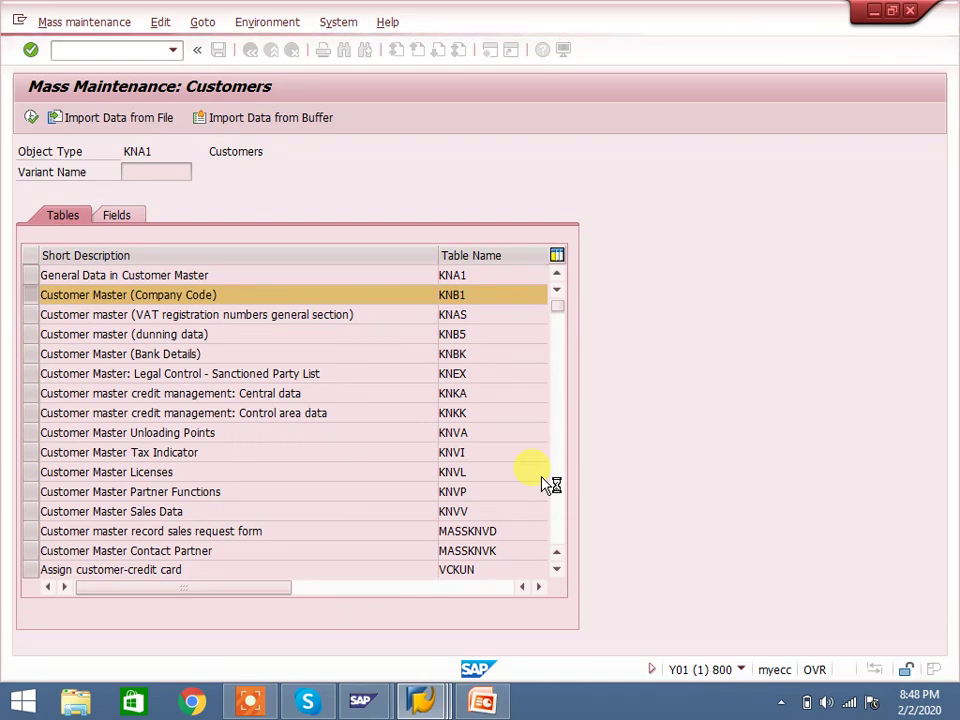
pyautogui.click(250, 700)
pyautogui.click(360, 676)
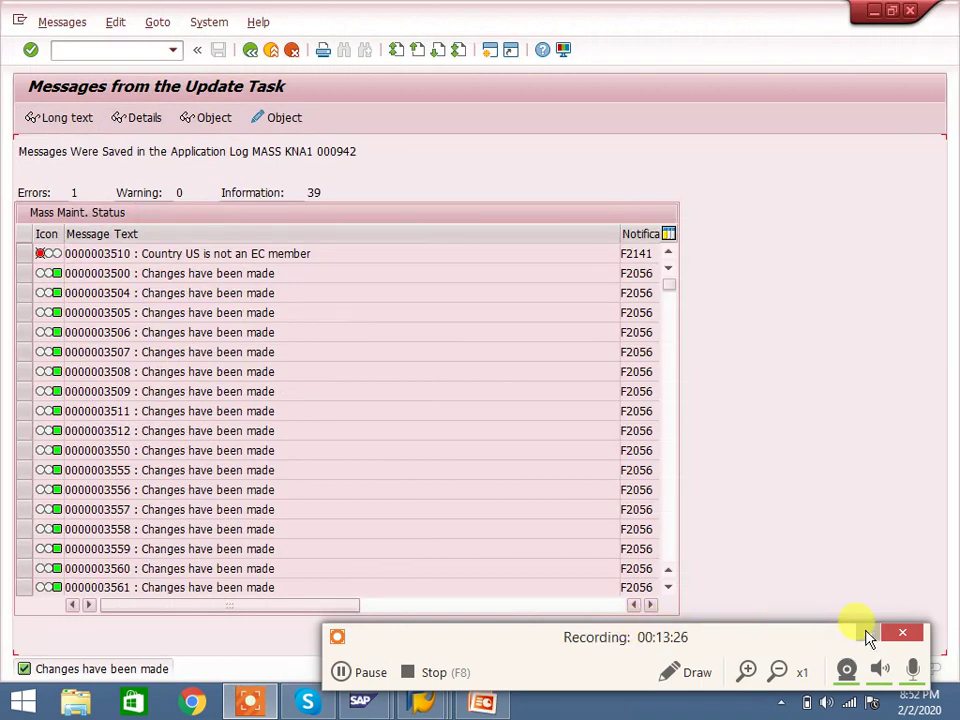
pyautogui.click(869, 636)
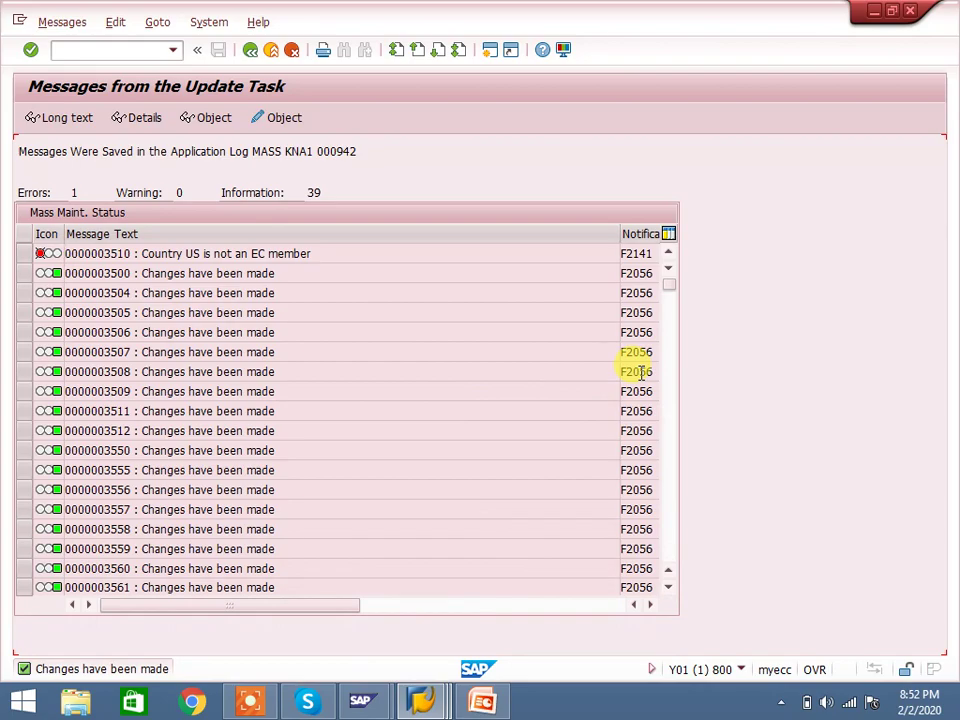
# Open the test workbook from the desktop and copy the customer numbers in A1:A40
pyautogui.press('super+d')
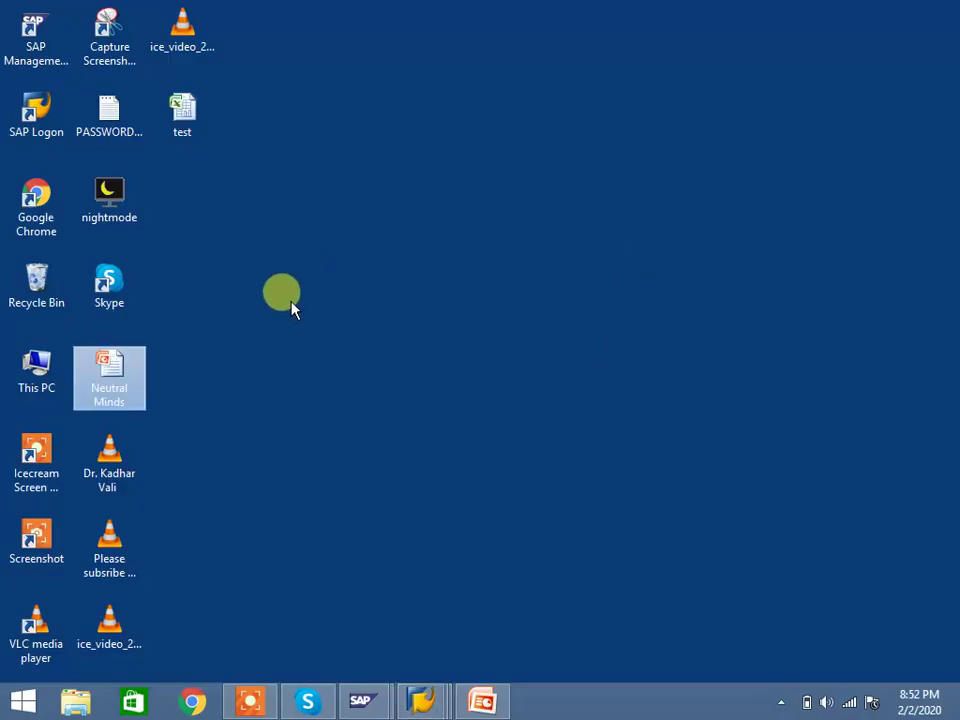
pyautogui.click(188, 118)
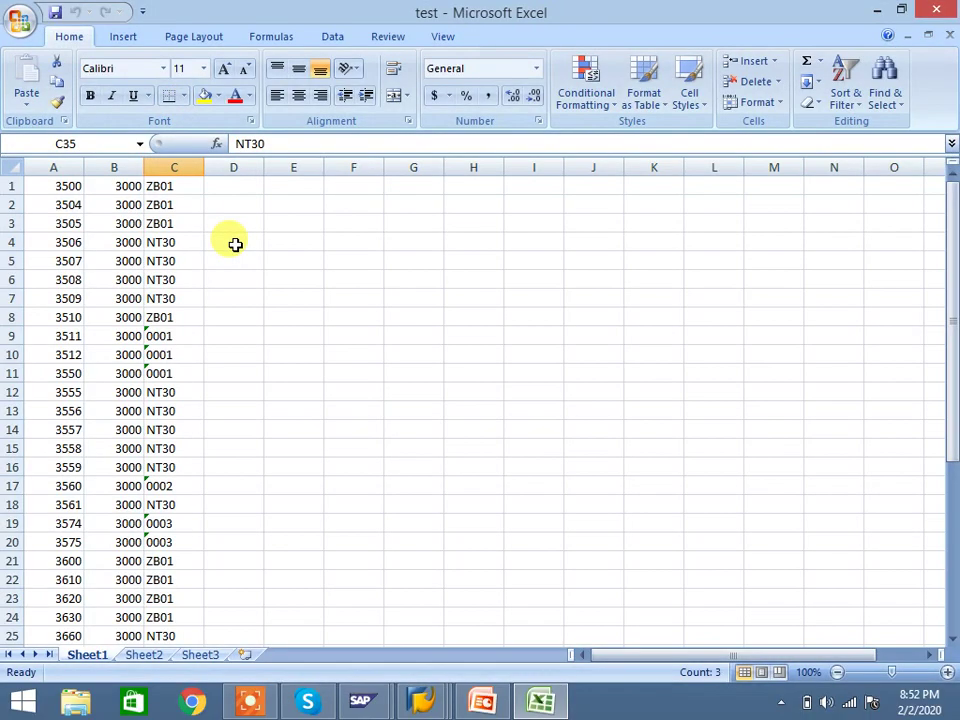
pyautogui.click(56, 185)
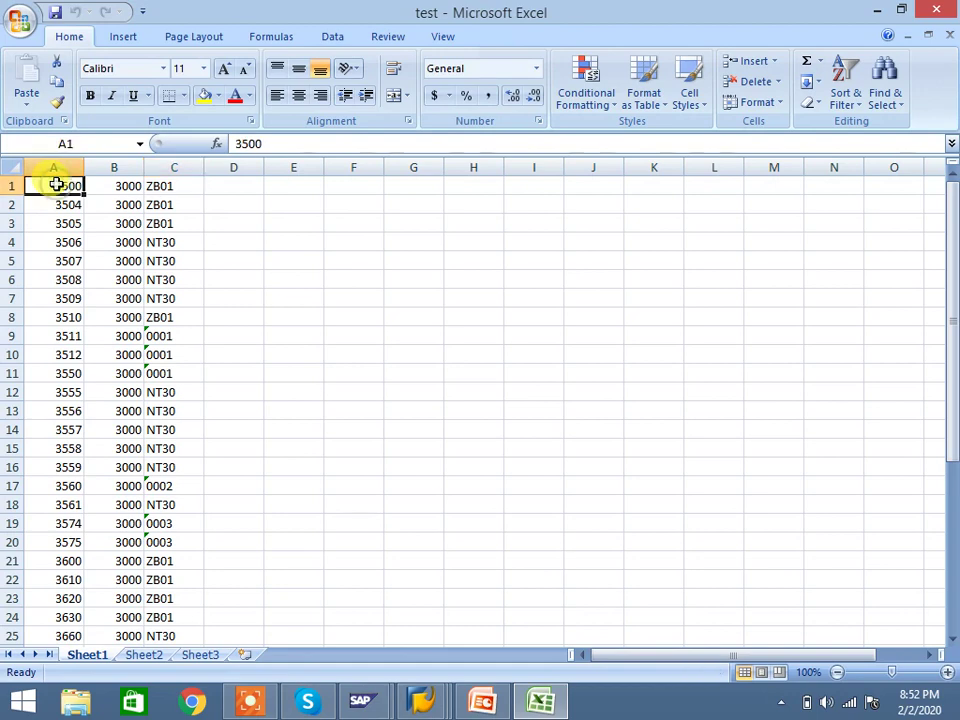
pyautogui.moveTo(56, 185); pyautogui.dragTo(56, 640)
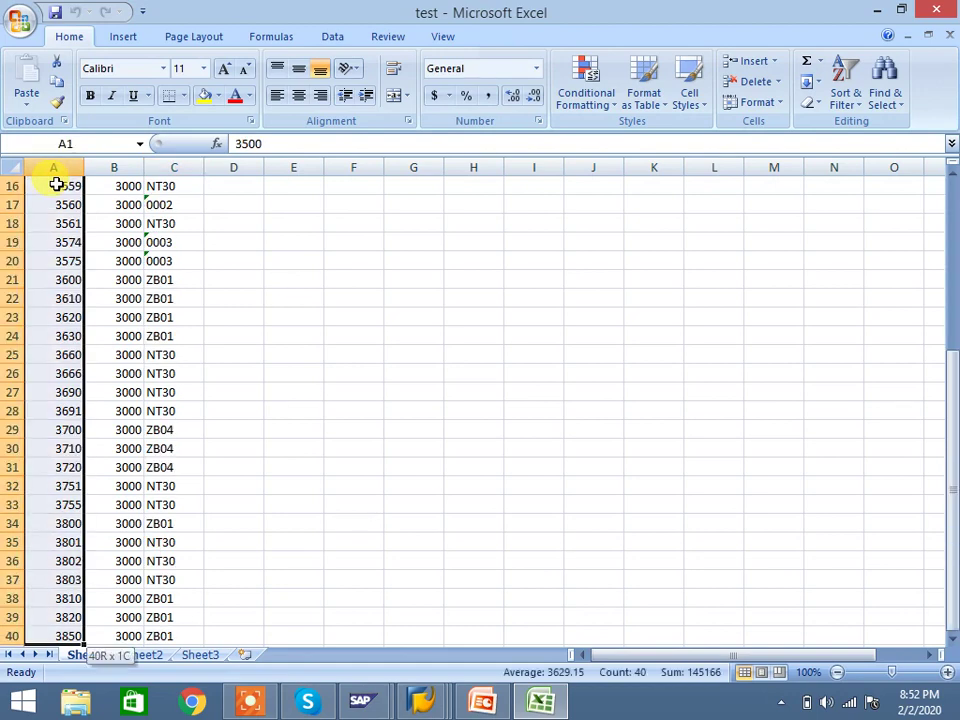
pyautogui.hotkey('ctrl', 'c')
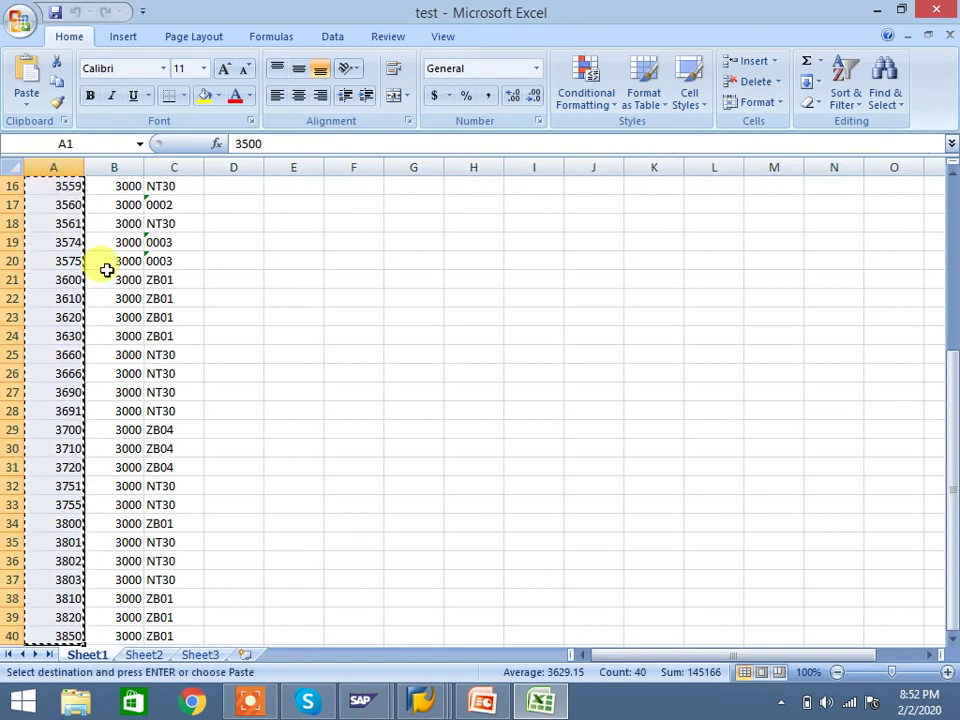
# Switch to the SAP session showing the KNB1 entries and return to its selection criteria, dismissing the express information
pyautogui.moveTo(425, 708)
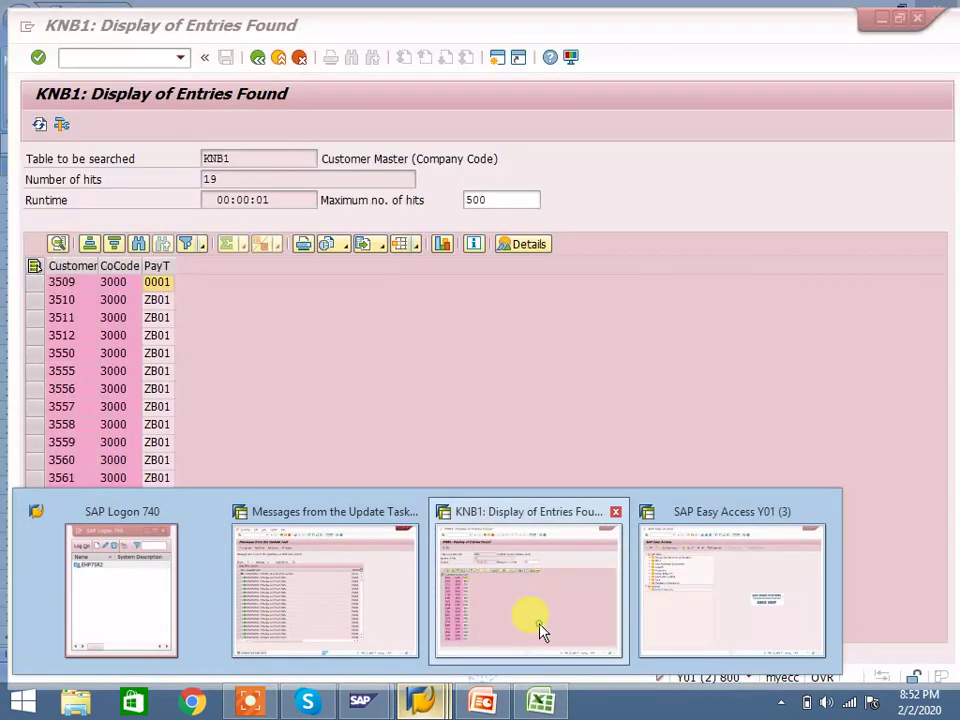
pyautogui.click(540, 630)
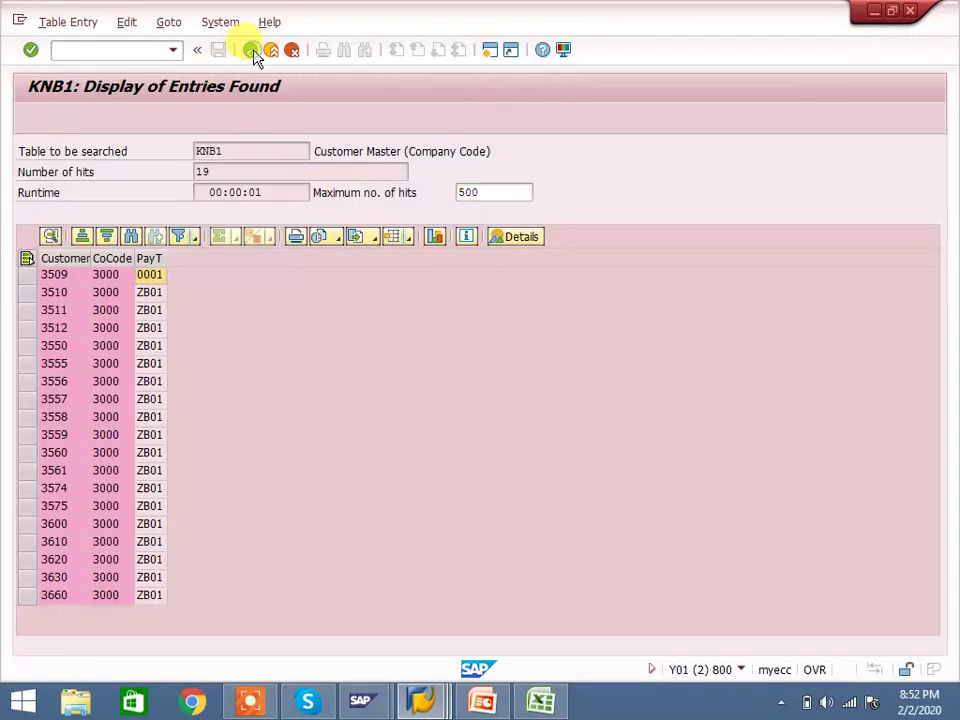
pyautogui.click(251, 50)
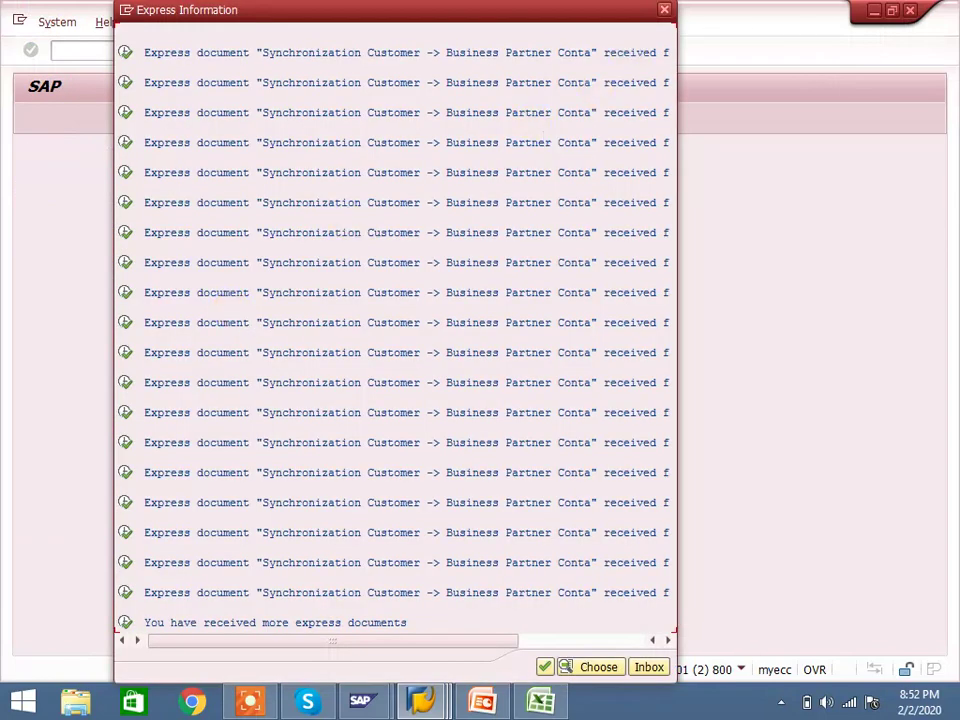
pyautogui.press('Return')
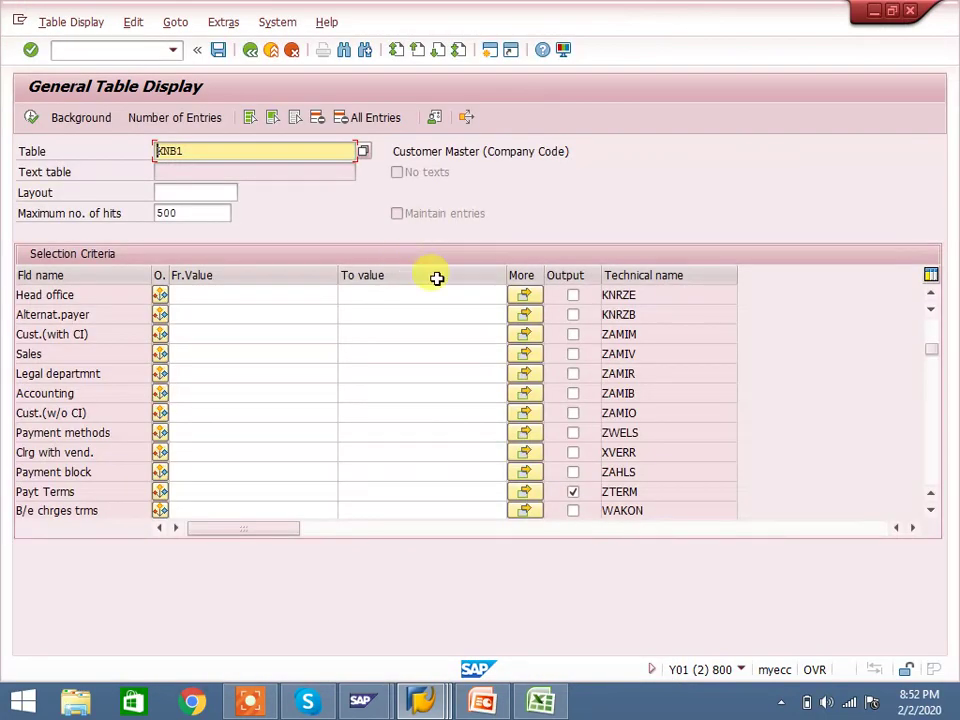
pyautogui.click(524, 296)
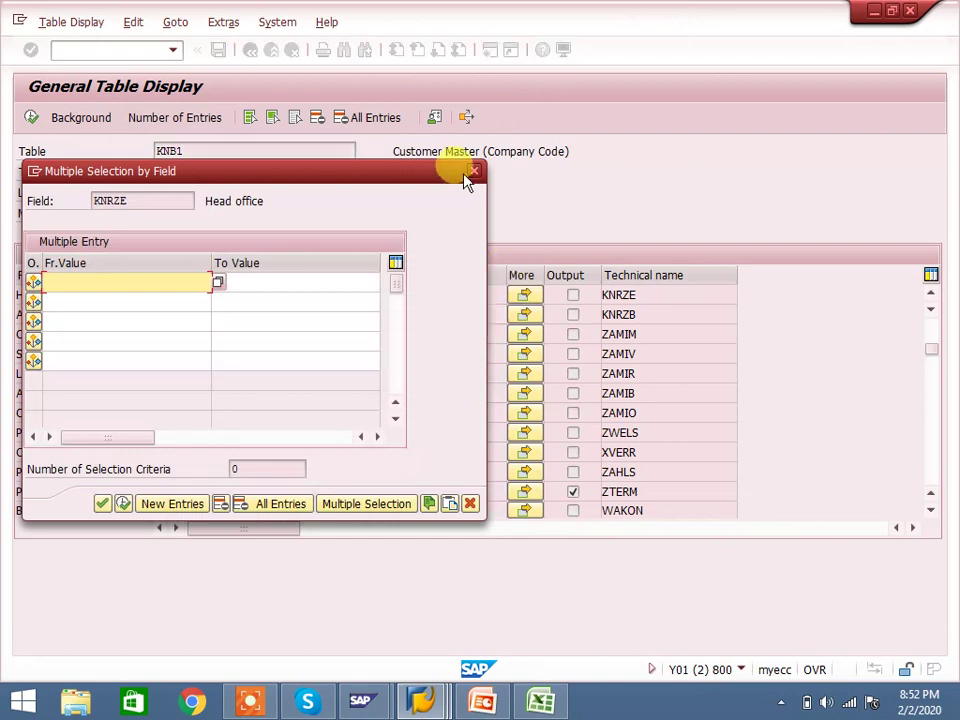
pyautogui.click(474, 175)
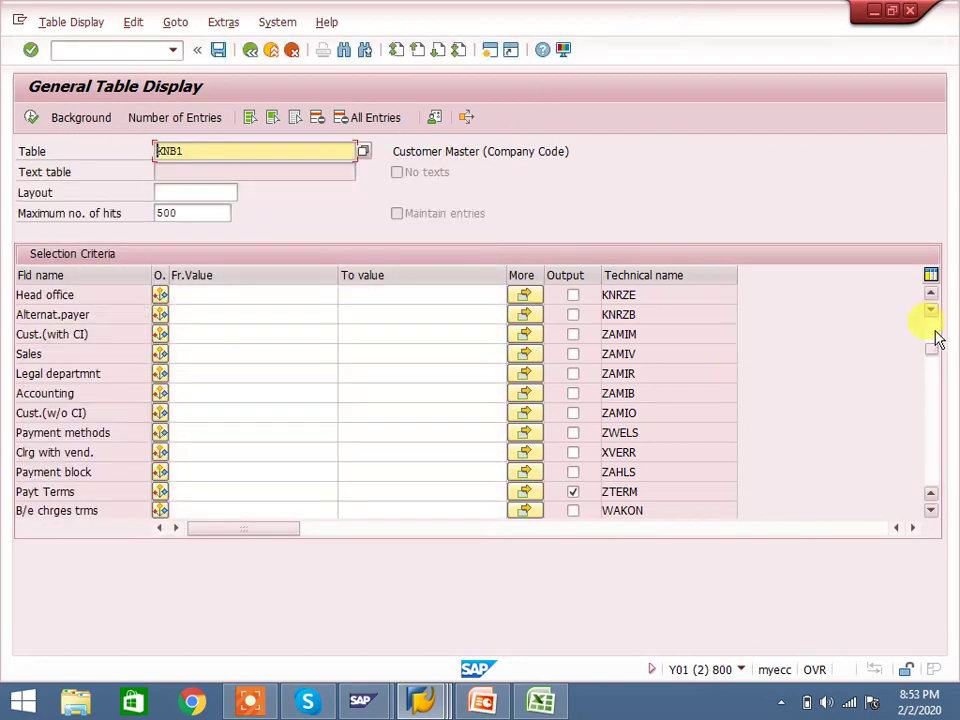
# Add the copied customer numbers to the multiple selection of the Customer field for table KNB1 and confirm
pyautogui.scroll(5, 937, 338)
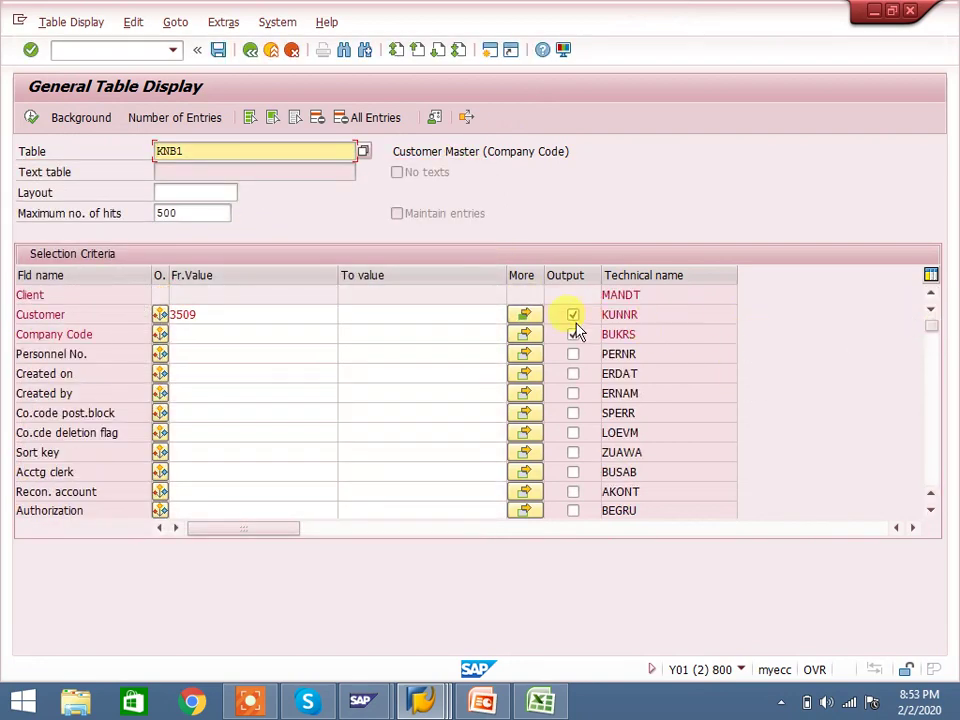
pyautogui.click(538, 315)
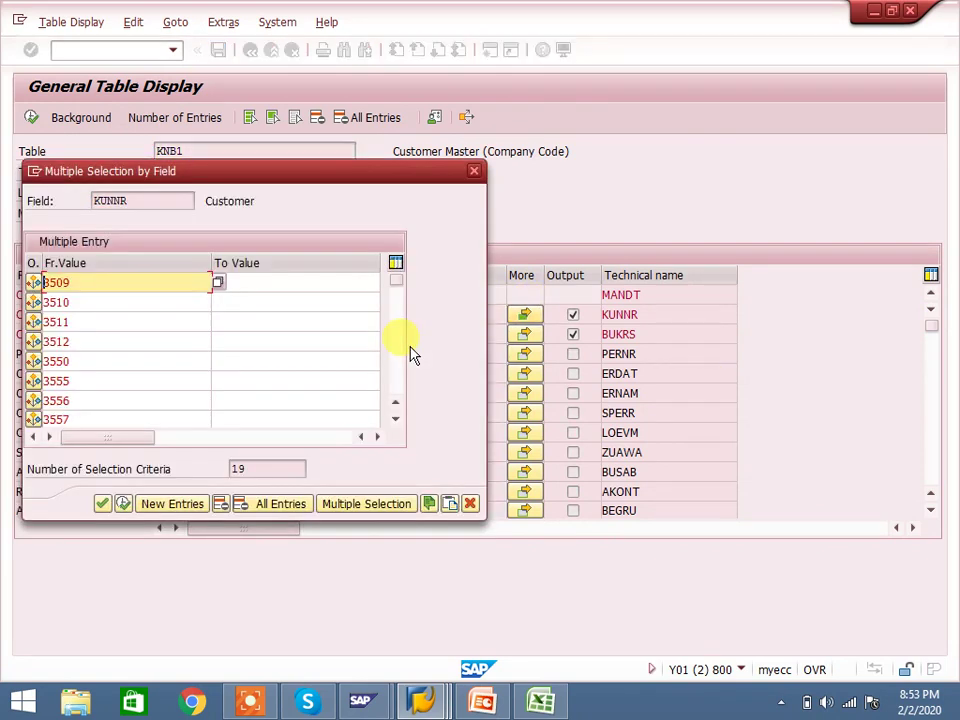
pyautogui.click(449, 505)
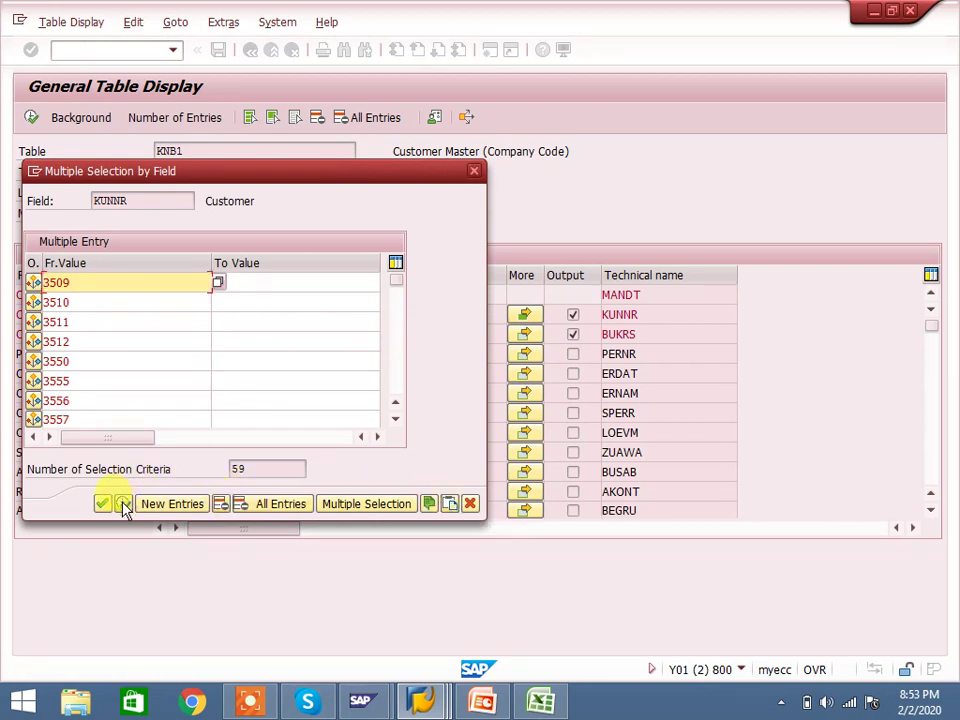
pyautogui.click(555, 707)
pyautogui.click(555, 707)
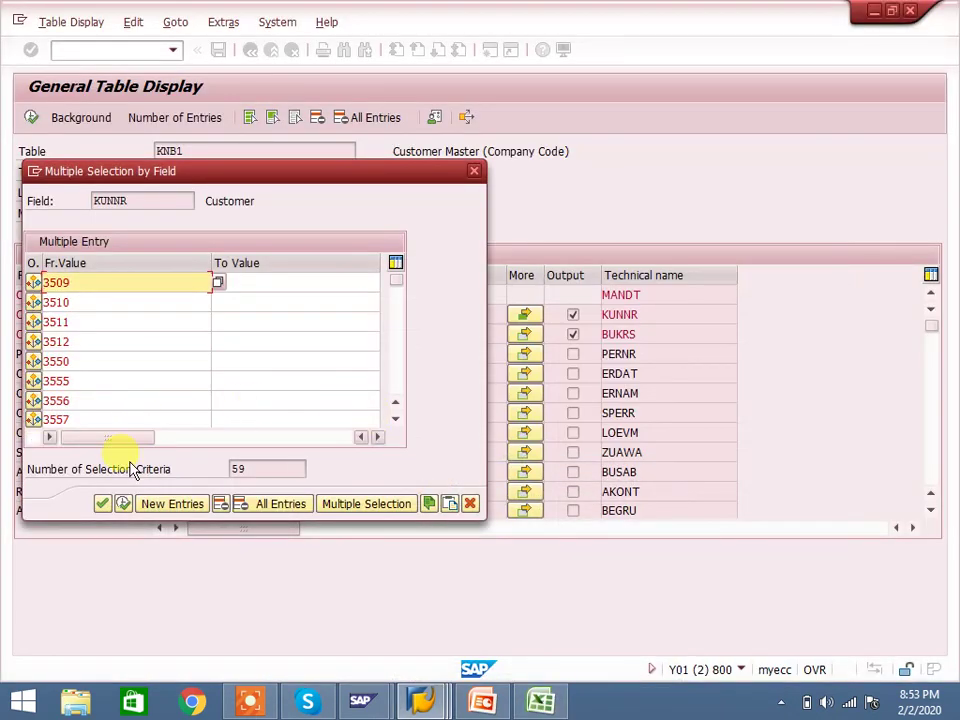
pyautogui.click(106, 503)
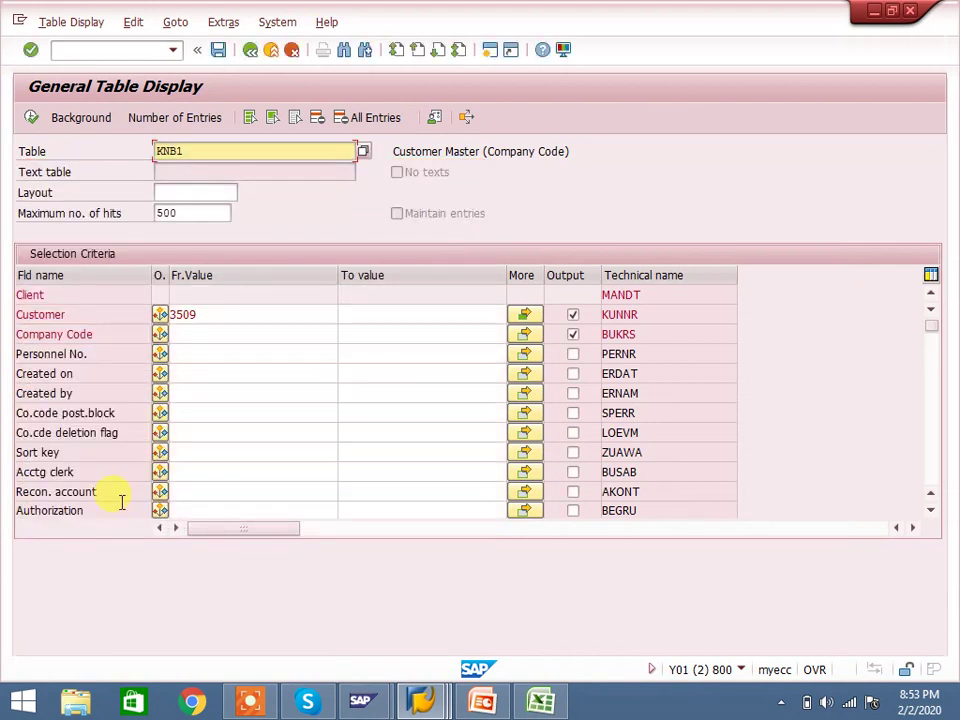
# Display the KNB1 entries for the selected customers, check their payment terms and return to the selection criteria
pyautogui.click(31, 117)
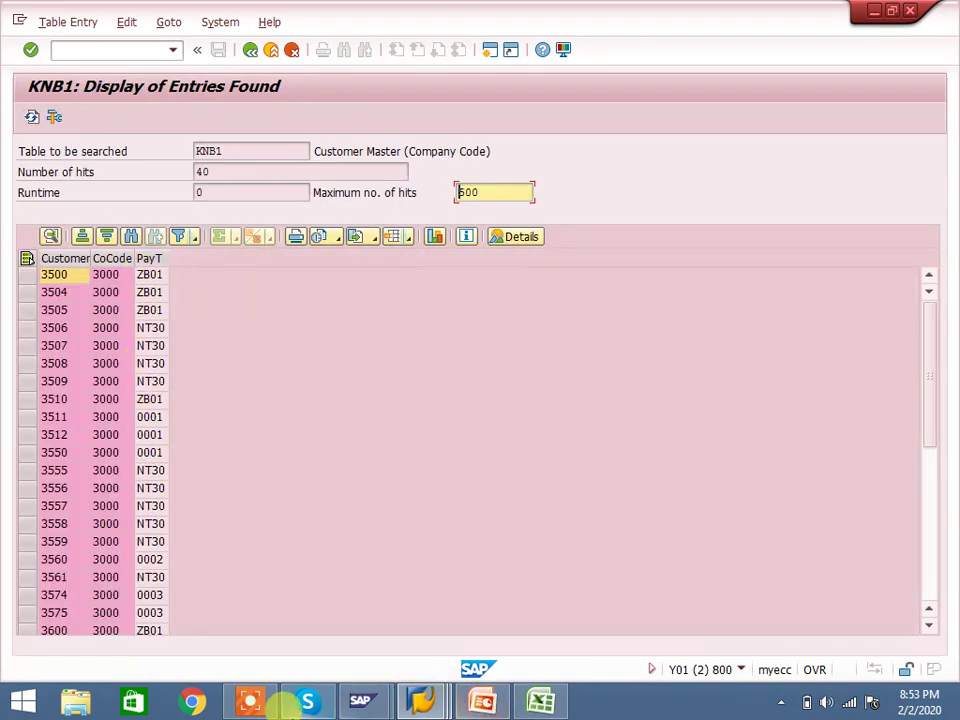
pyautogui.click(420, 700)
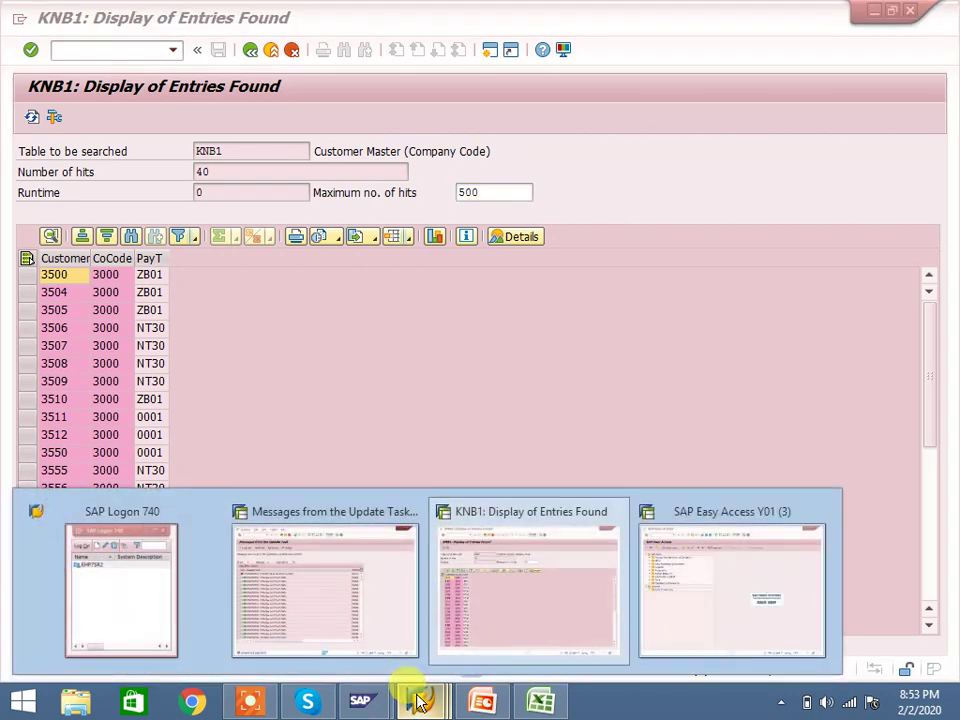
pyautogui.click(480, 615)
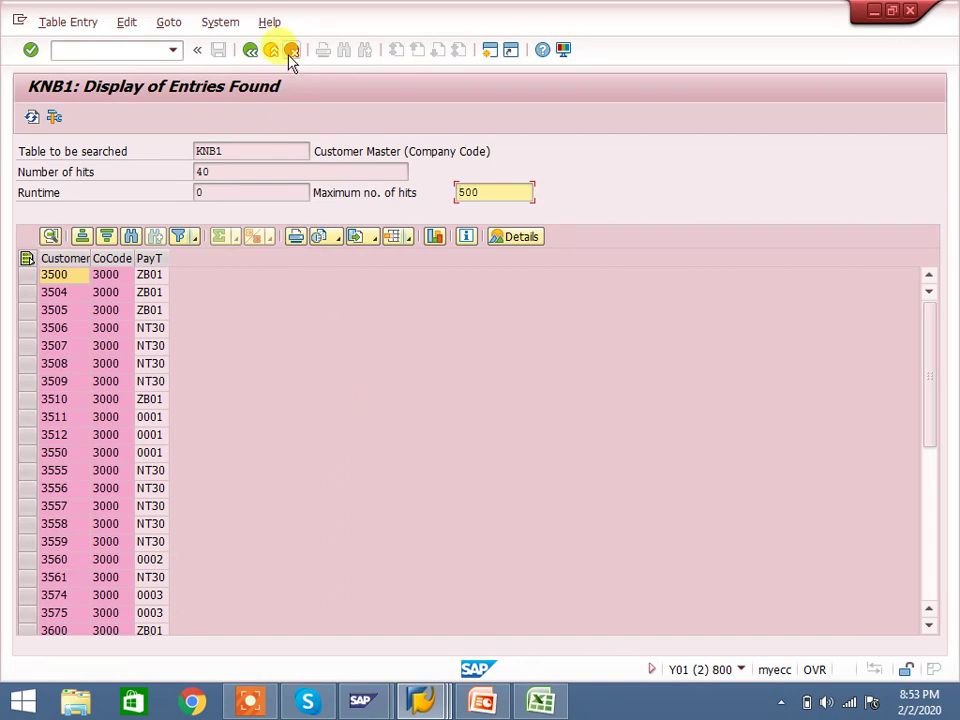
pyautogui.click(252, 58)
pyautogui.click(250, 50)
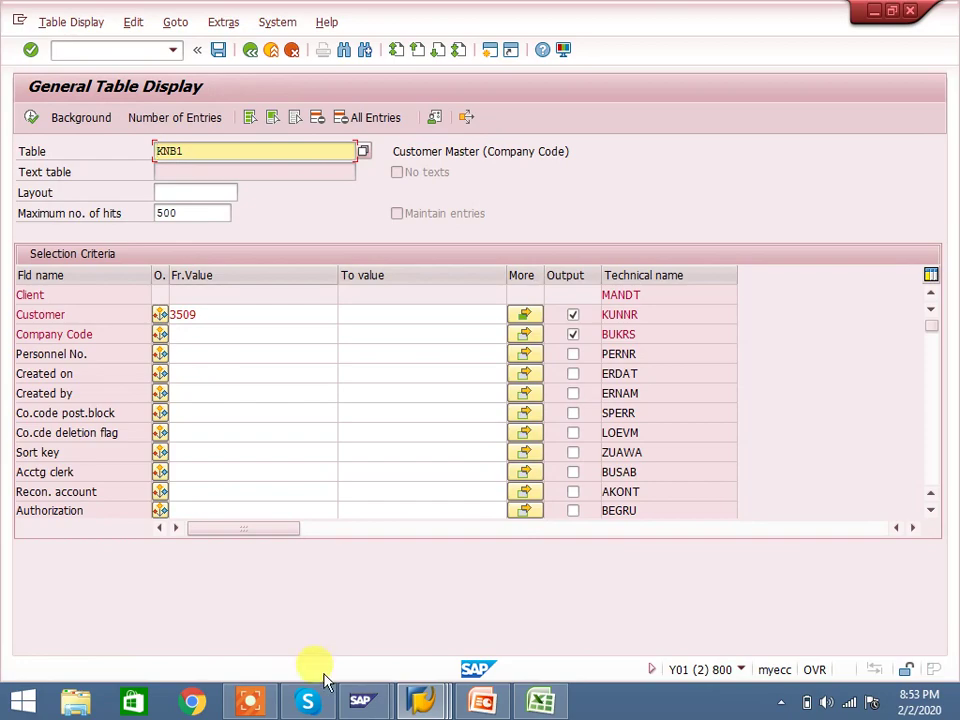
# Leave the update messages and the customer entries, dismissing the warning, and restart mass maintenance for object type KNA1
pyautogui.moveTo(424, 700)
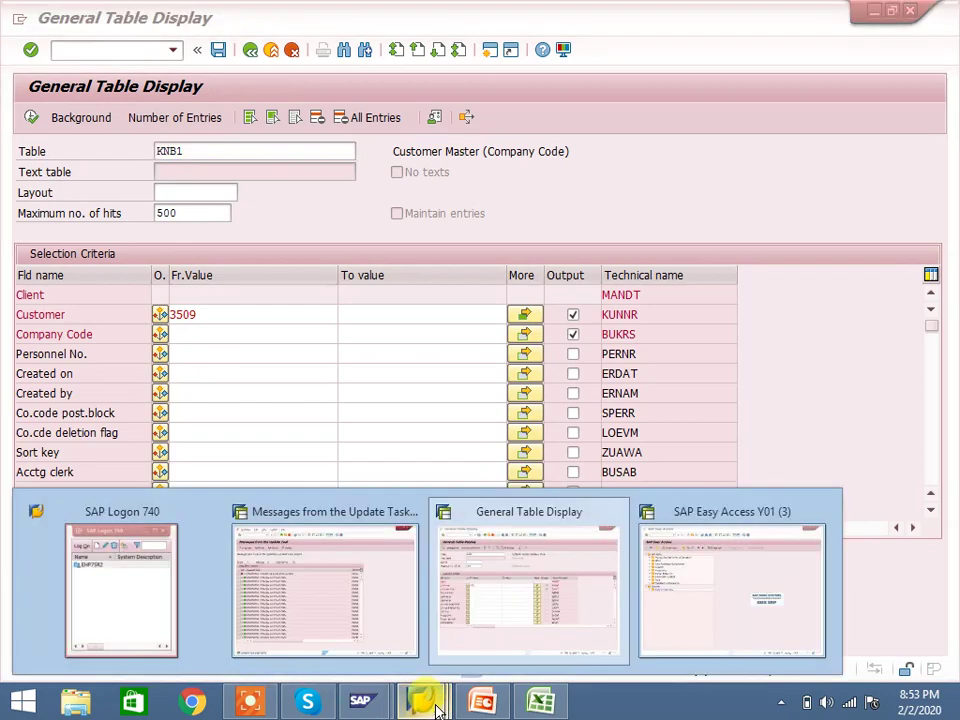
pyautogui.click(386, 634)
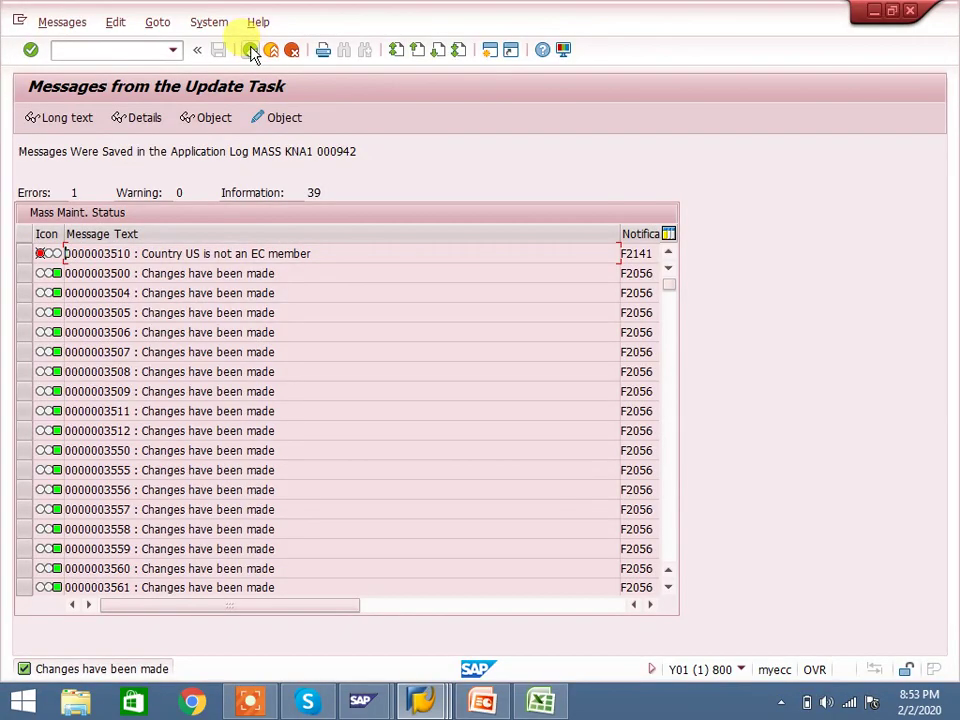
pyautogui.click(250, 50)
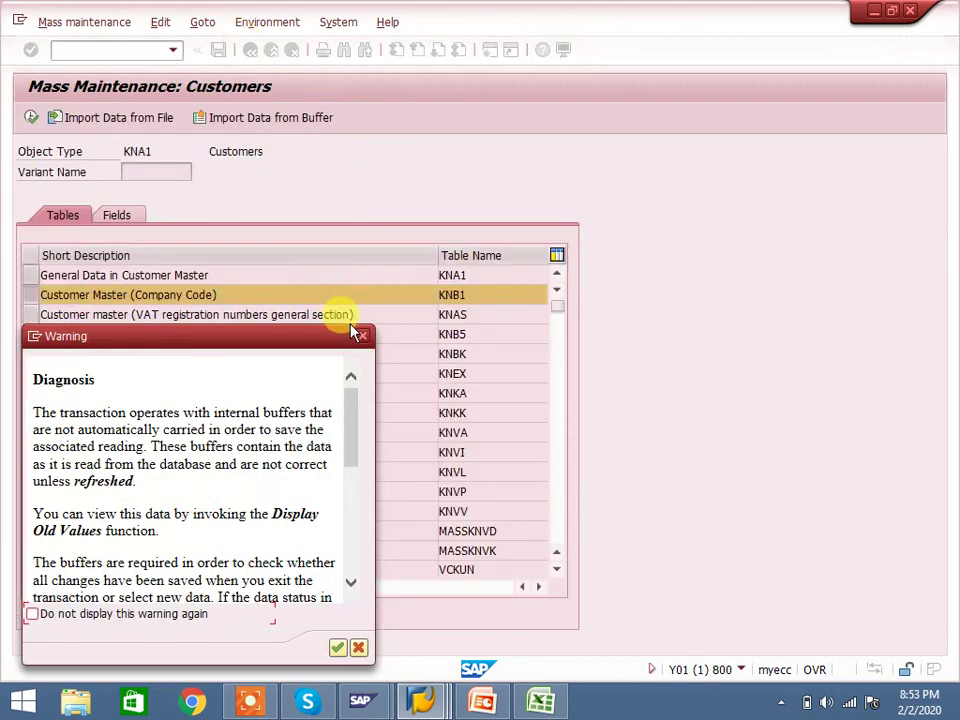
pyautogui.click(363, 337)
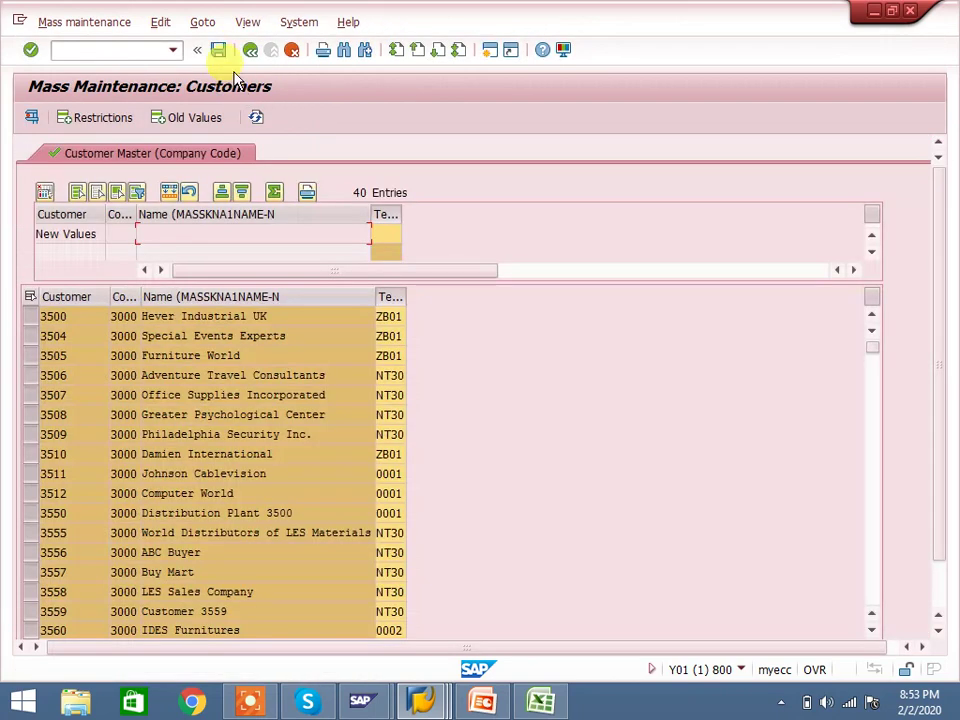
pyautogui.click(250, 50)
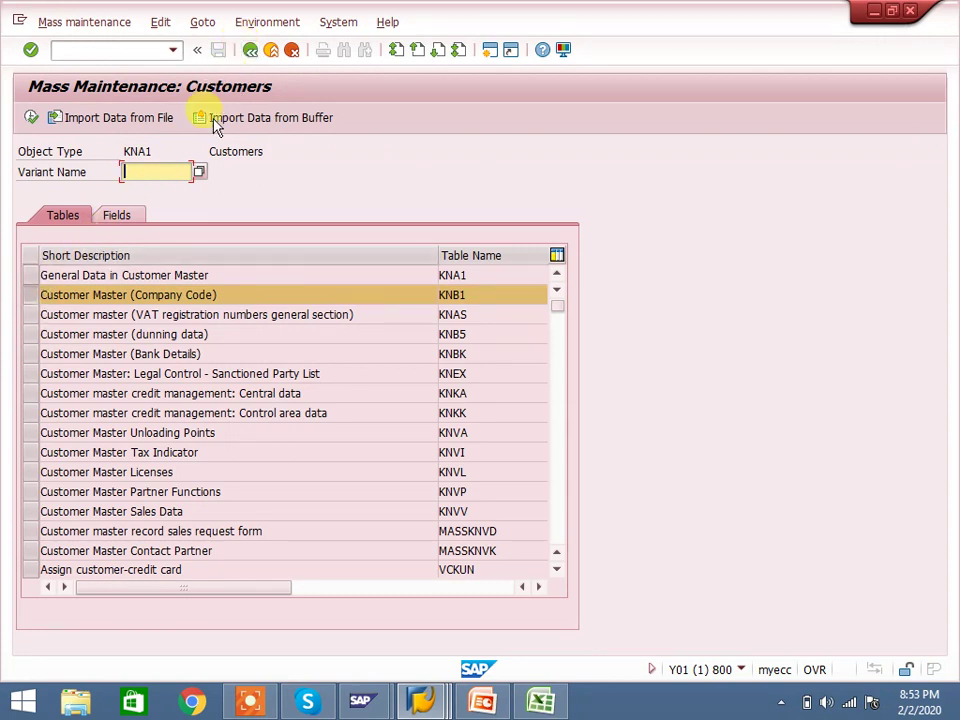
pyautogui.click(250, 50)
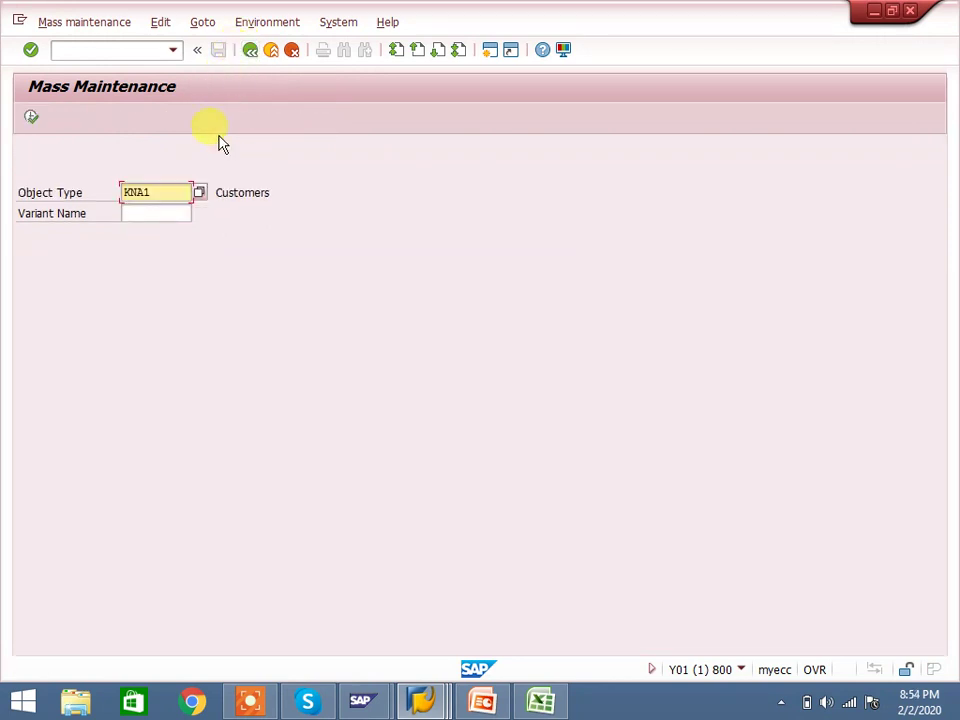
pyautogui.click(31, 117)
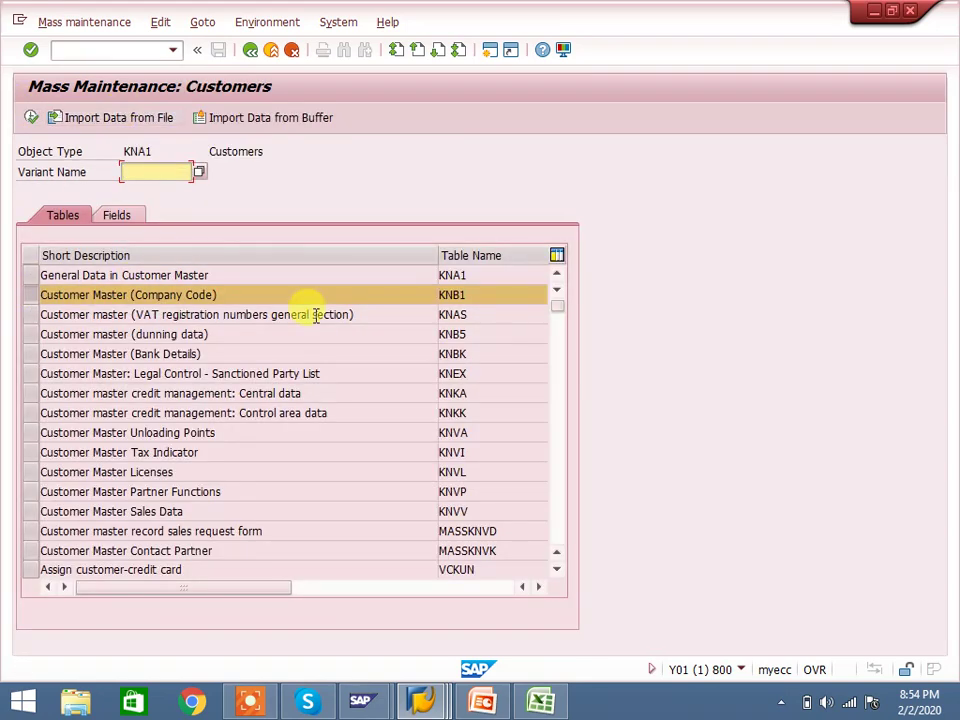
# Glance at the test workbook and open the file selection for importing data into customer mass maintenance
pyautogui.click(541, 700)
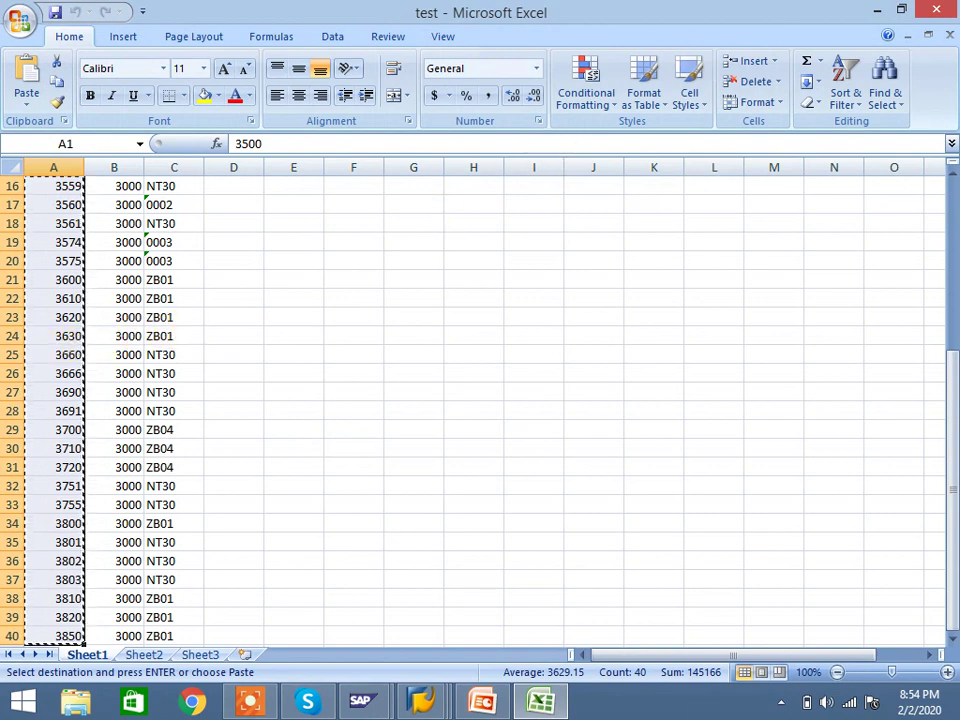
pyautogui.hotkey('alt', 'Tab')
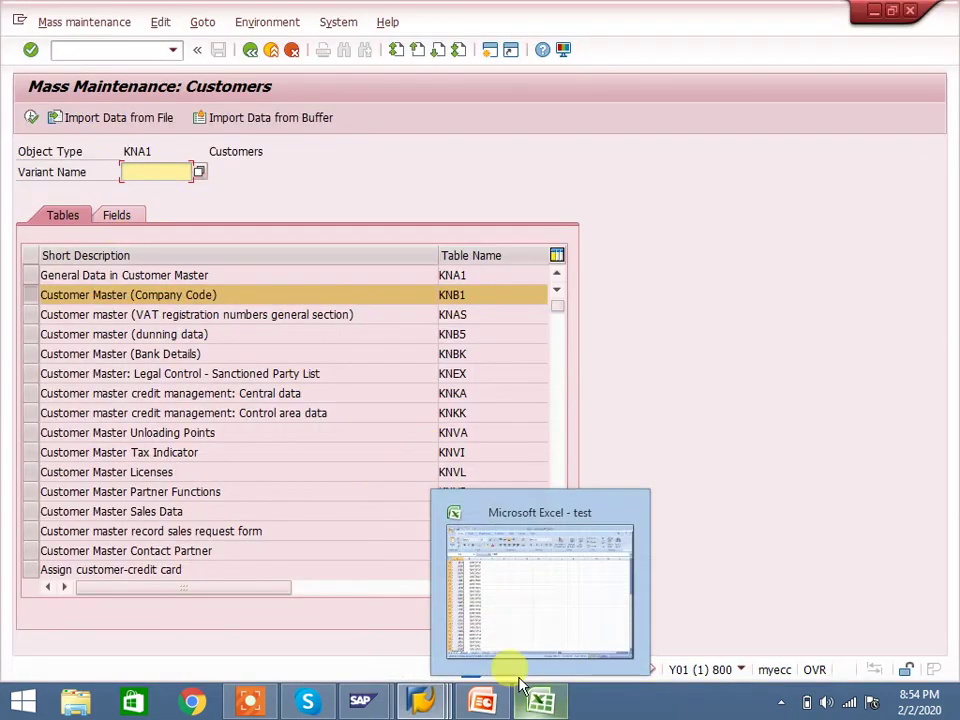
pyautogui.click(135, 118)
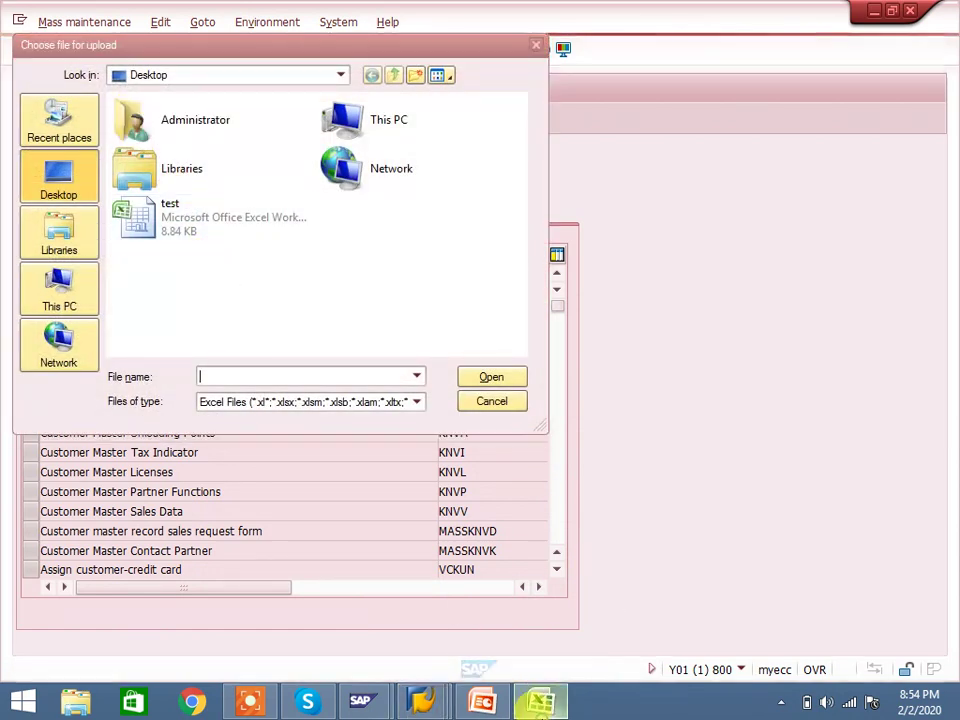
# Switch to the test workbook in Excel and insert a blank row above the first customer row on Sheet1
pyautogui.click(540, 702)
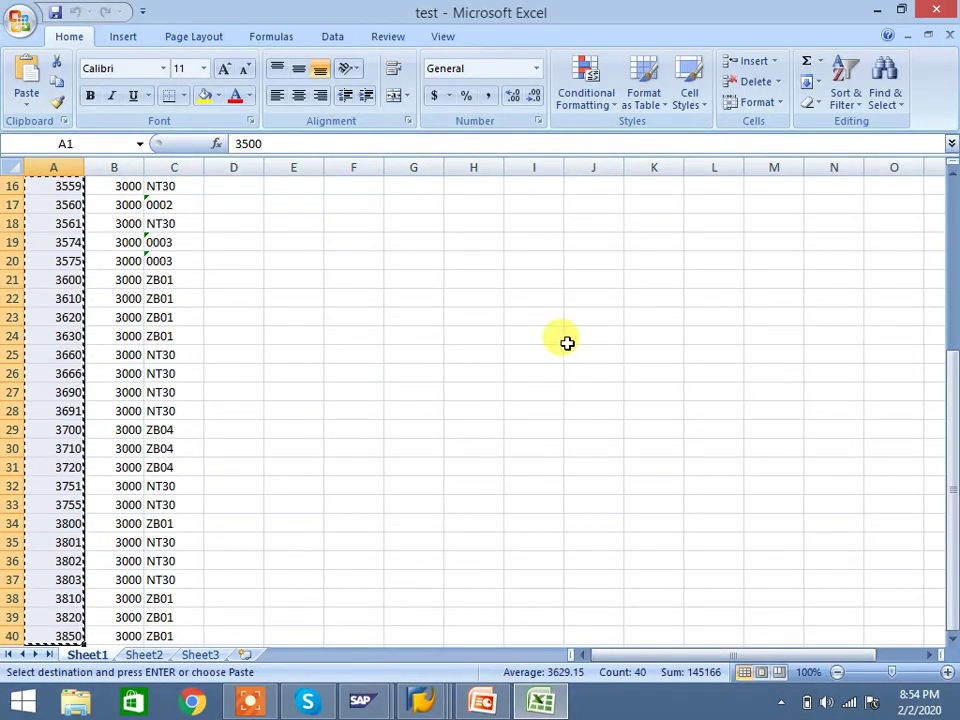
pyautogui.click(954, 201)
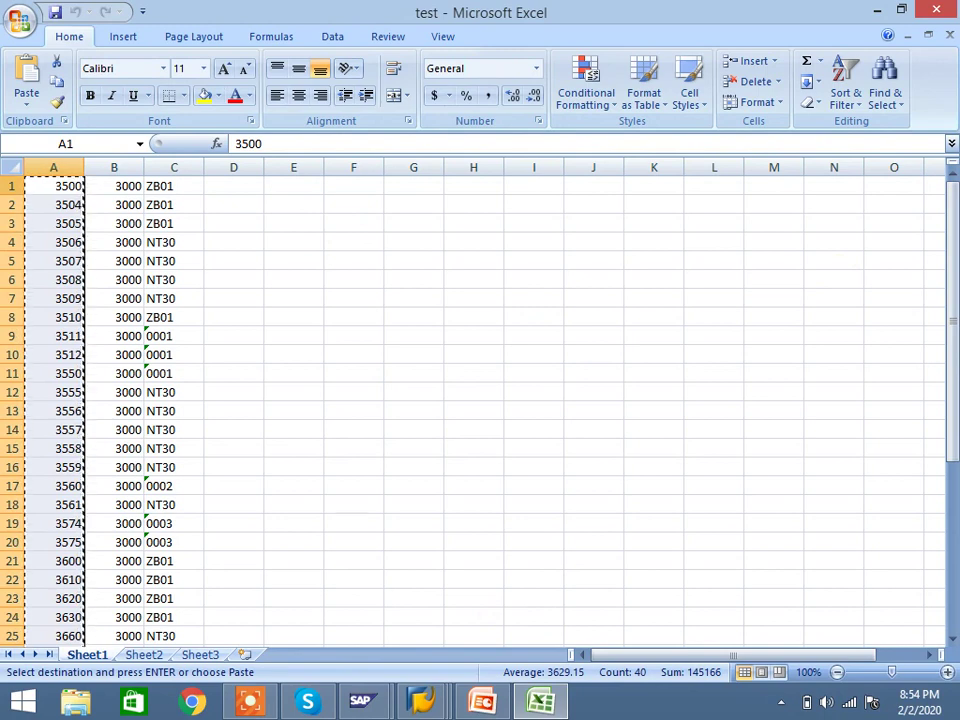
pyautogui.click(11, 186)
pyautogui.rightClick(11, 186)
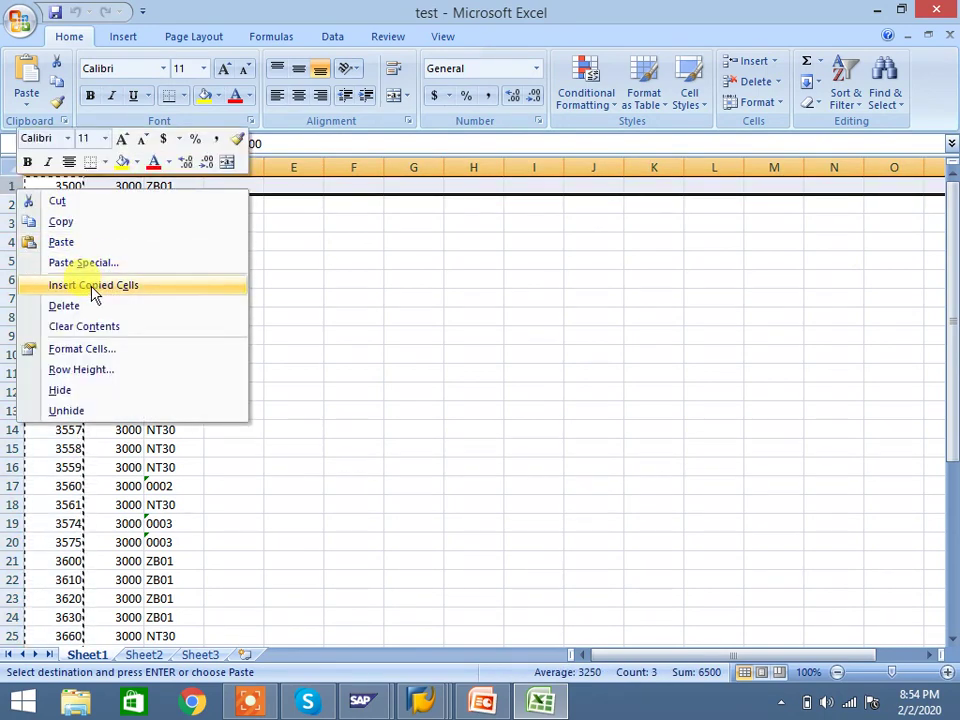
pyautogui.click(345, 307)
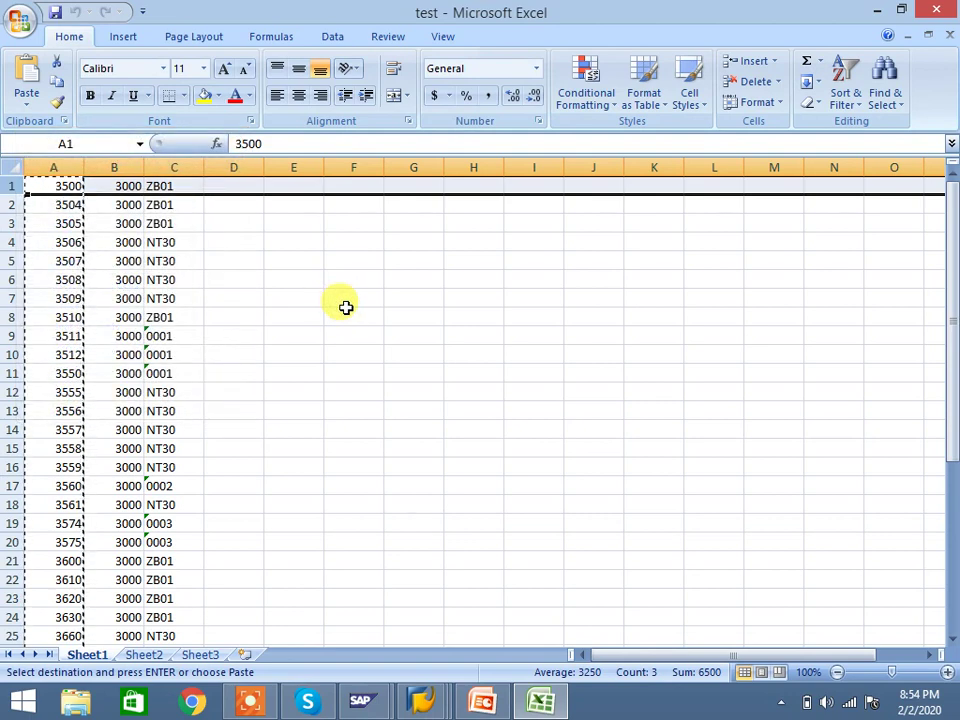
pyautogui.write("'")
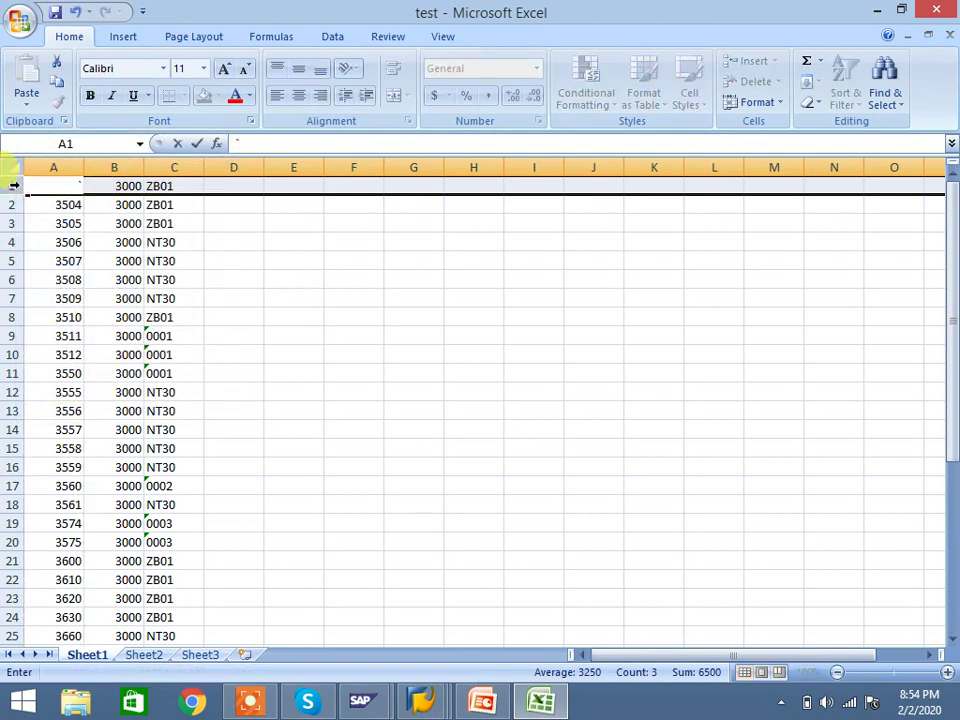
pyautogui.hotkey('ctrl', 'z')
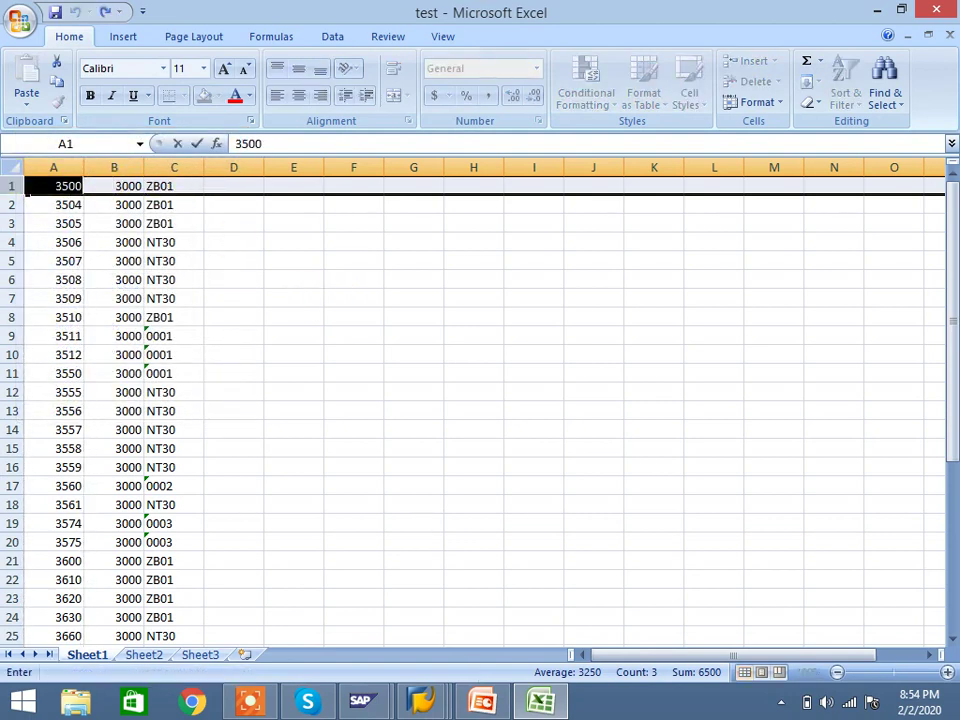
pyautogui.rightClick(18, 186)
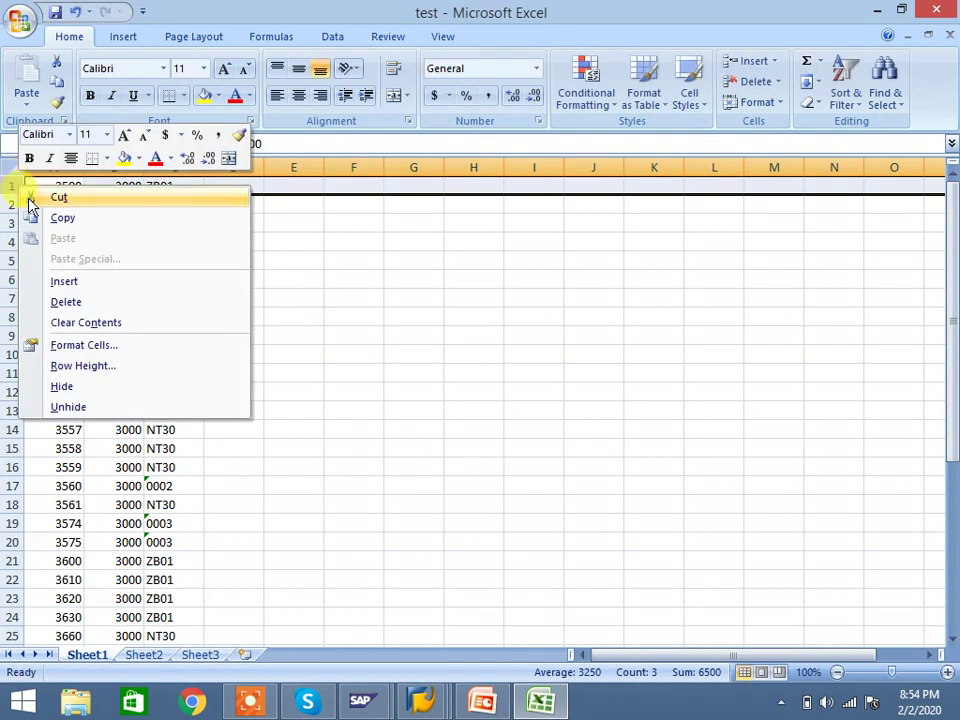
pyautogui.click(66, 288)
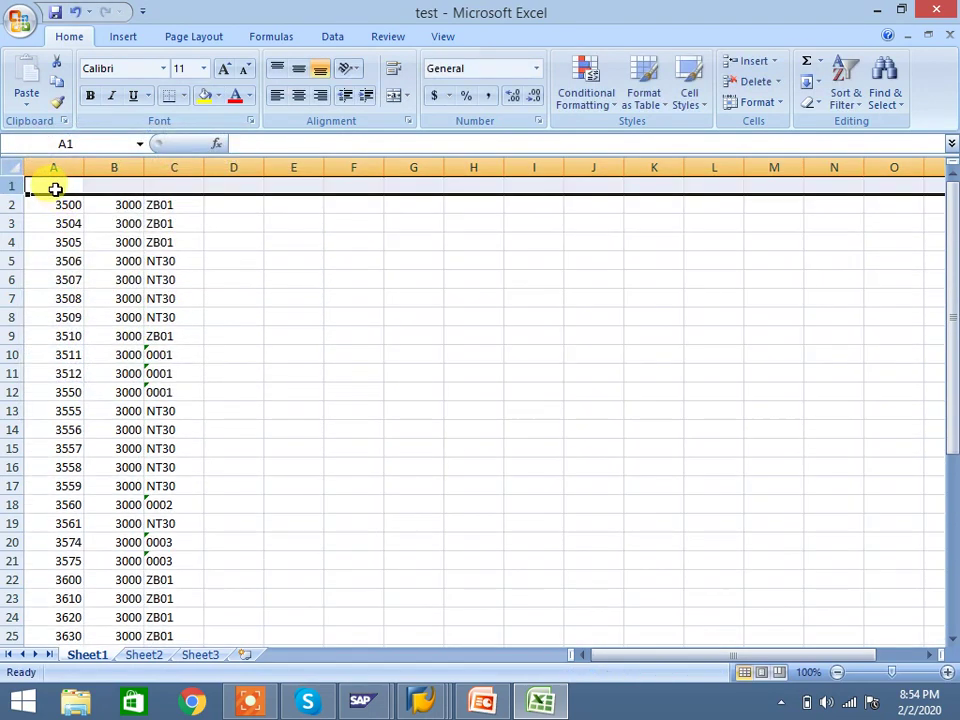
# Enter the header KUNNR in cell A1, checking the Customer field's technical name in the SAP table display for KNB1
pyautogui.click(54, 186)
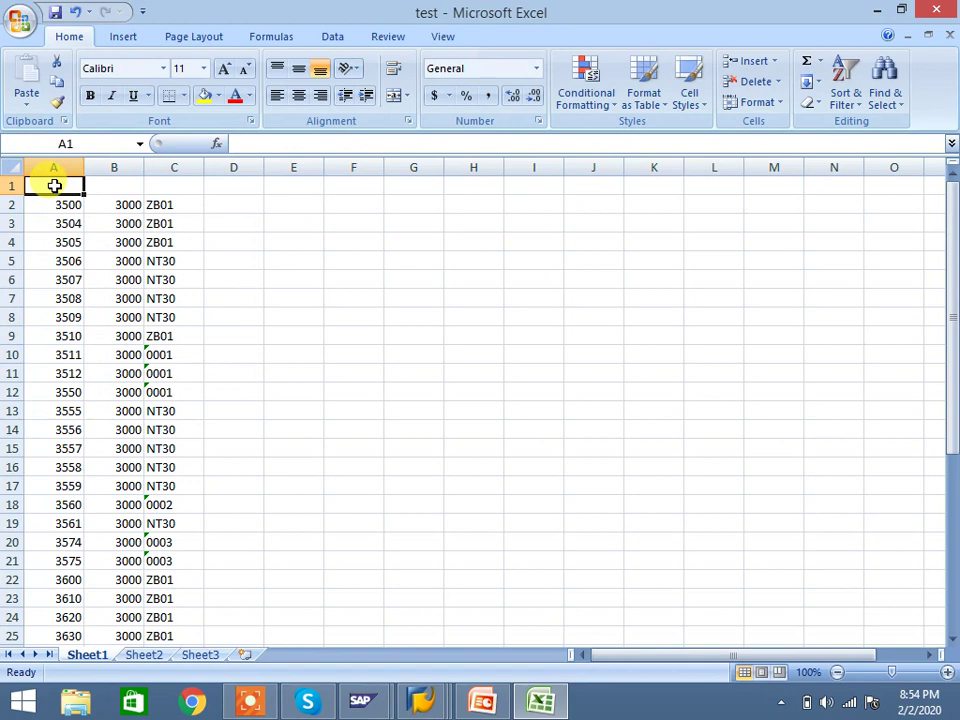
pyautogui.write('KU')
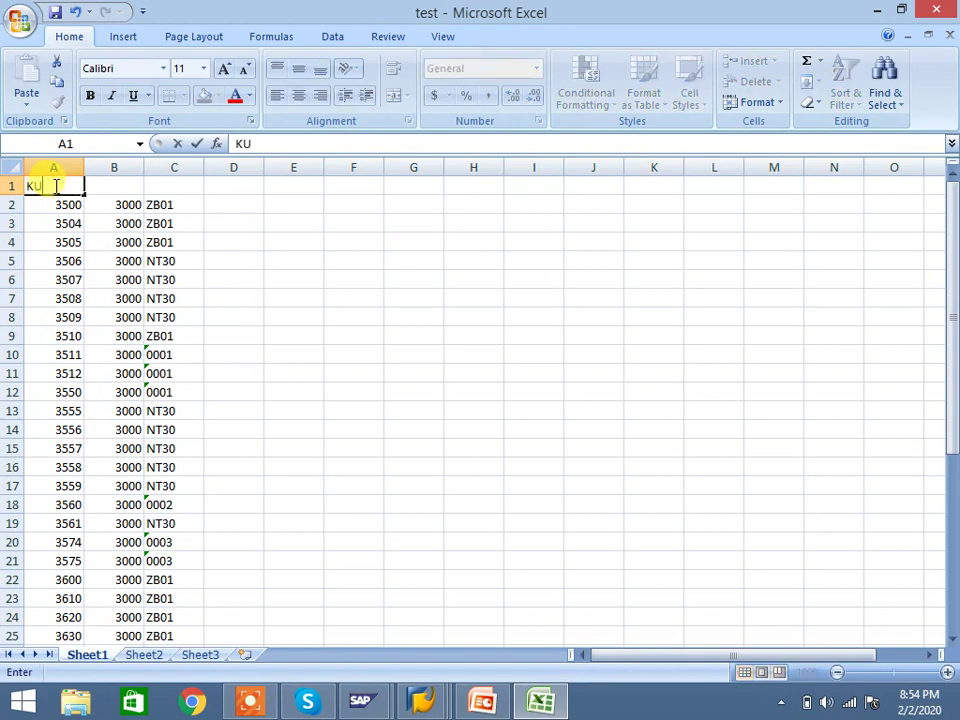
pyautogui.click(422, 700)
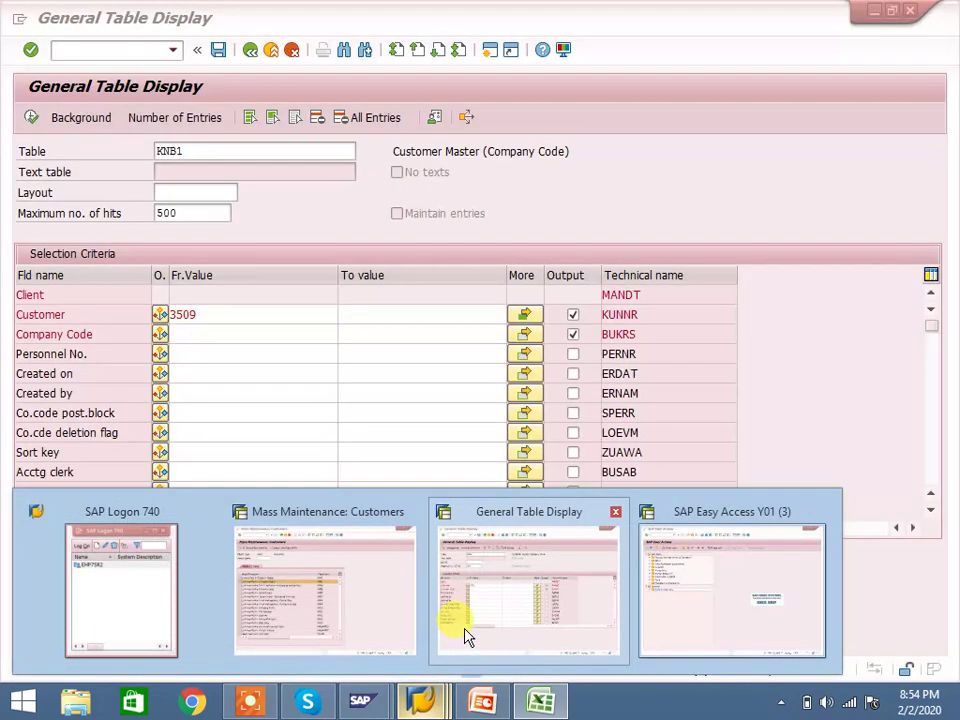
pyautogui.click(465, 636)
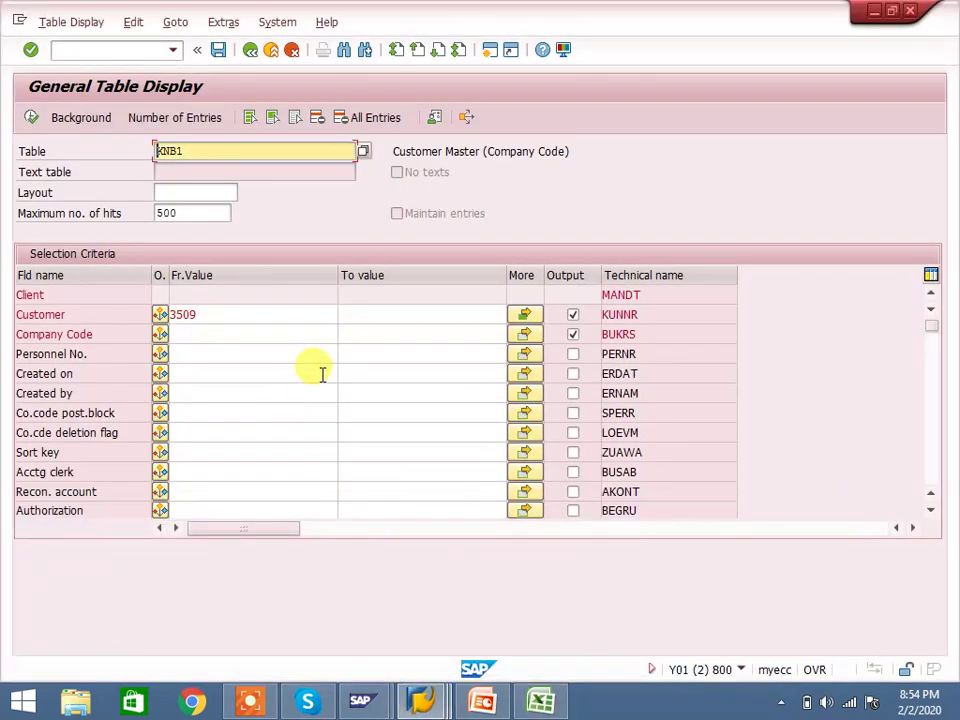
pyautogui.press('Tab')
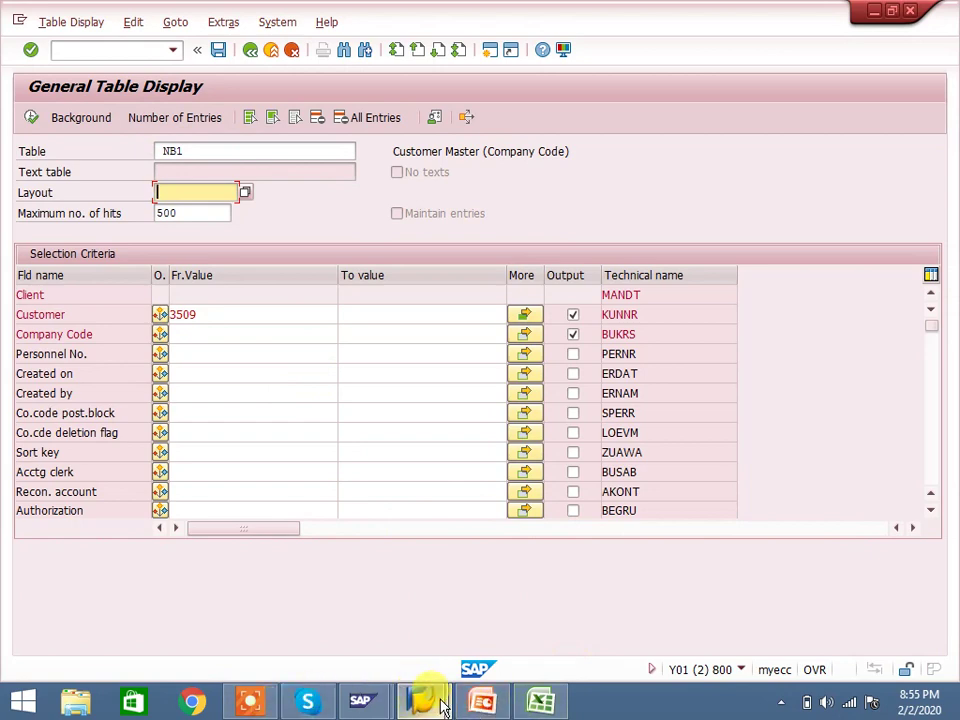
pyautogui.moveTo(445, 708)
pyautogui.click(522, 692)
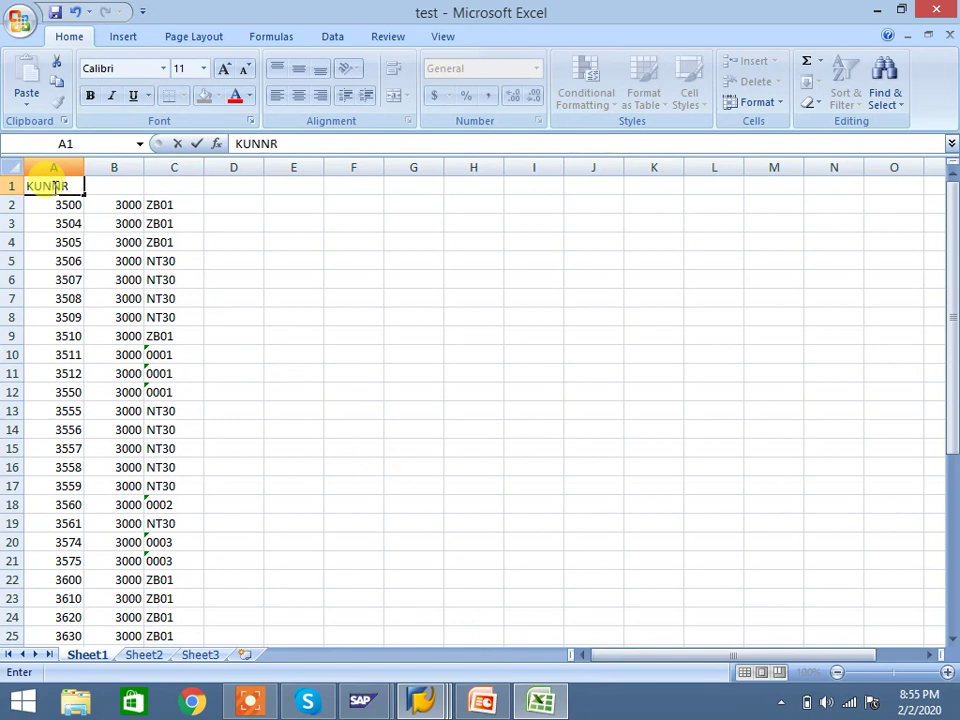
pyautogui.click(102, 185)
pyautogui.press('Right')
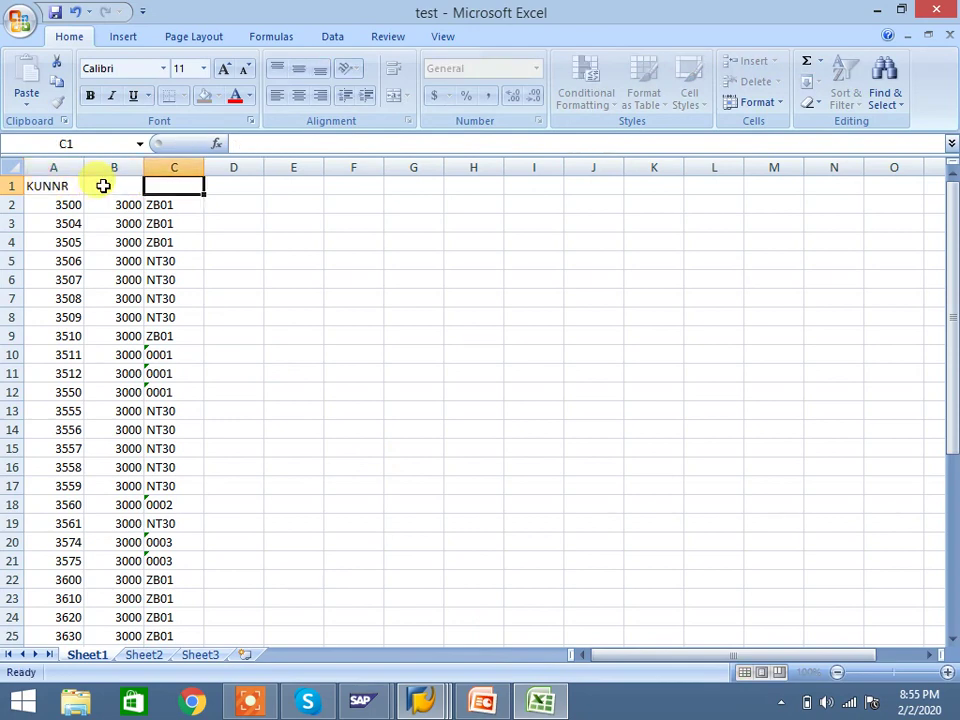
pyautogui.press('Right')
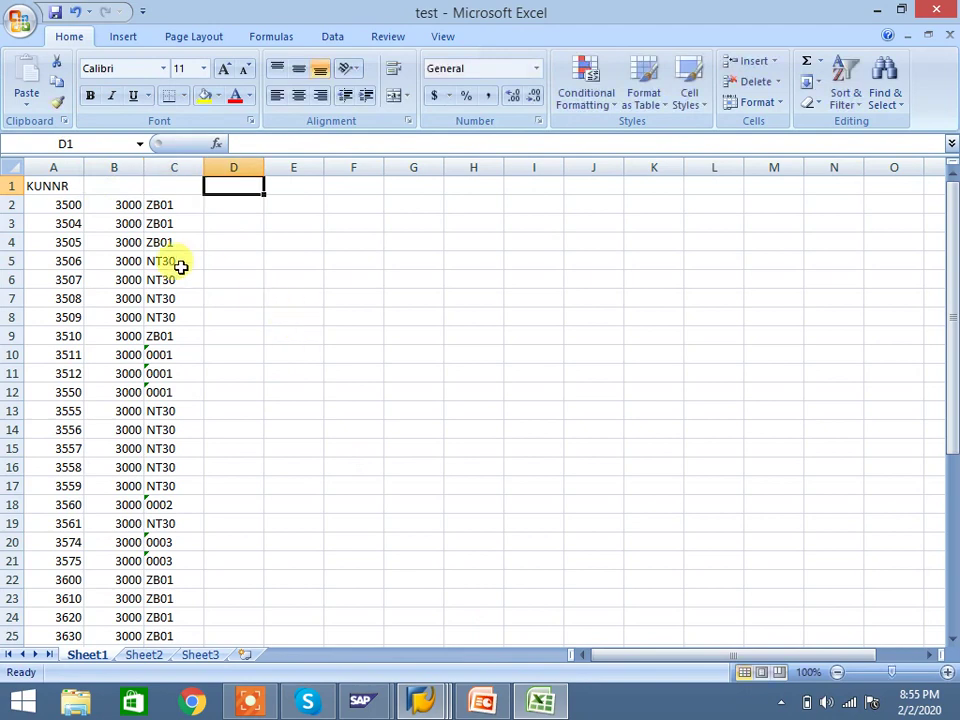
# Enter the header BUKRS in cell B1, checking the Company Code field's technical name in the SAP table display
pyautogui.click(120, 189)
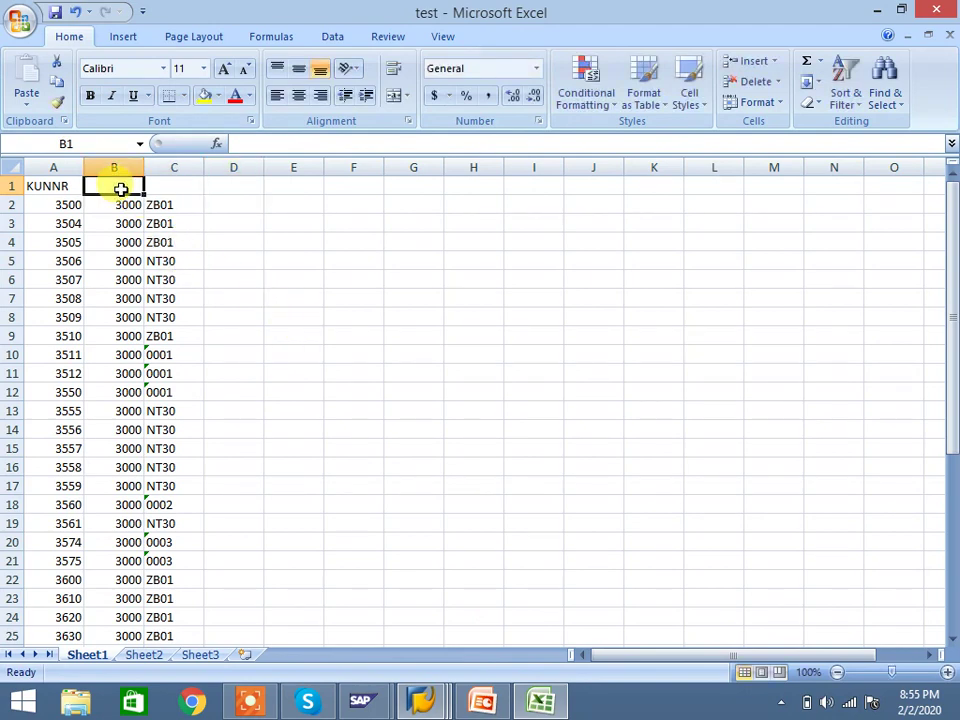
pyautogui.hotkey('alt', 'Tab')
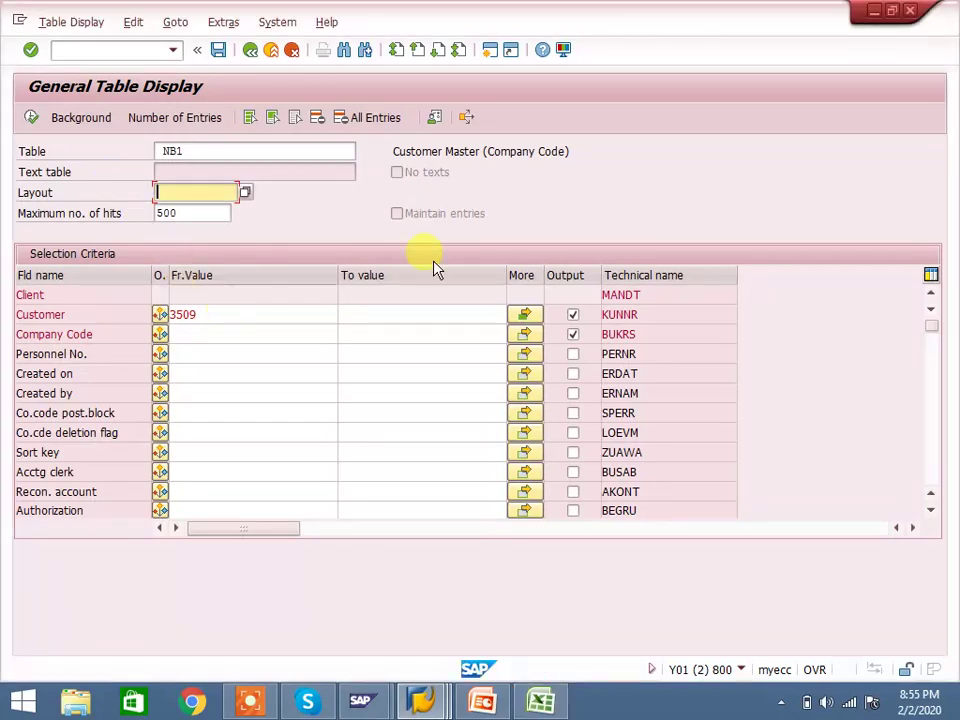
pyautogui.hotkey('alt', 'Tab')
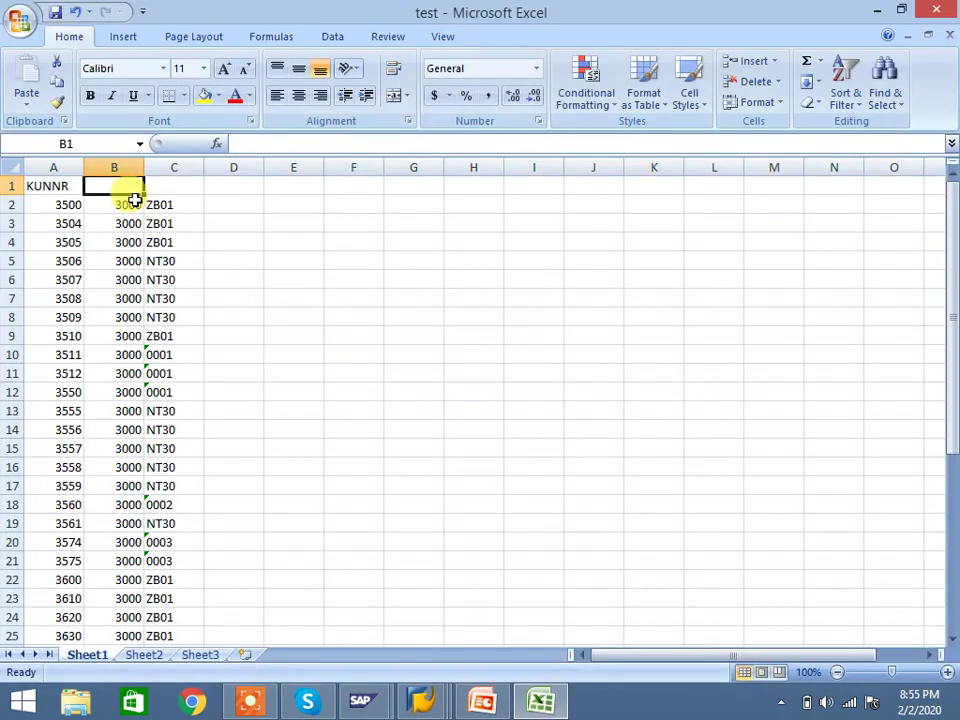
pyautogui.write('BUKRS')
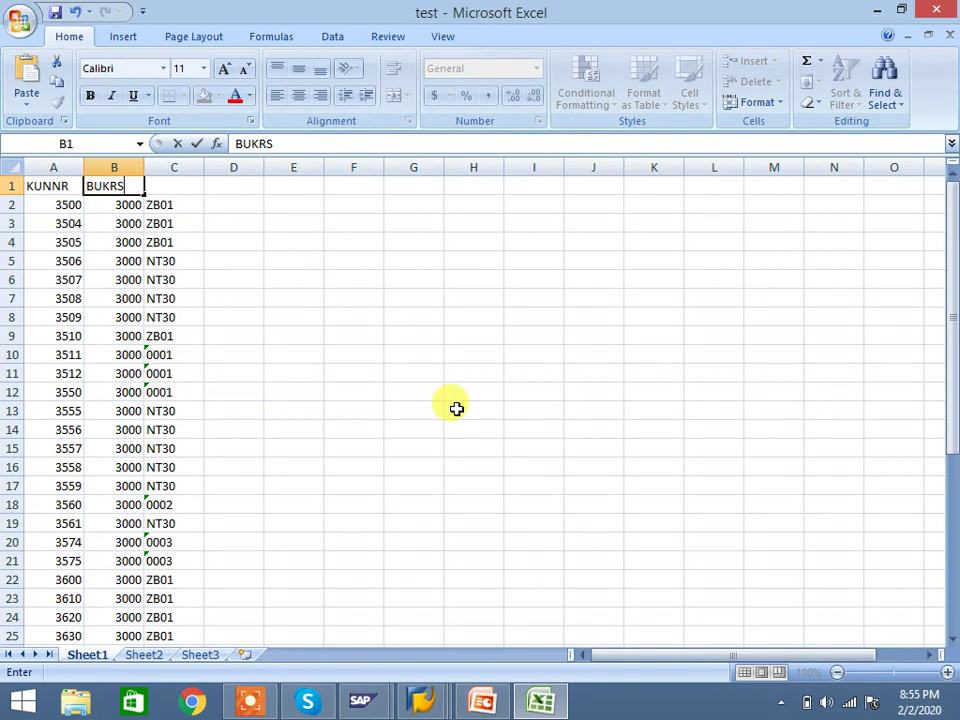
# Switch to the SAP table display, re-enter table name KNB1 and look up the technical name of the Payt Terms field
pyautogui.hotkey('alt', 'Tab')
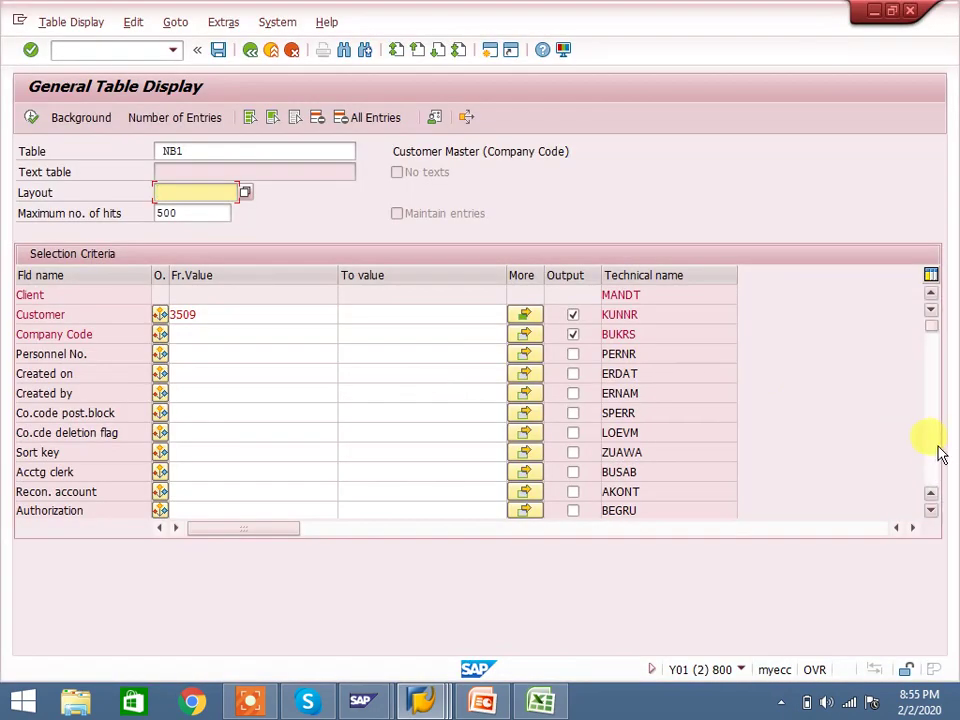
pyautogui.press('Return')
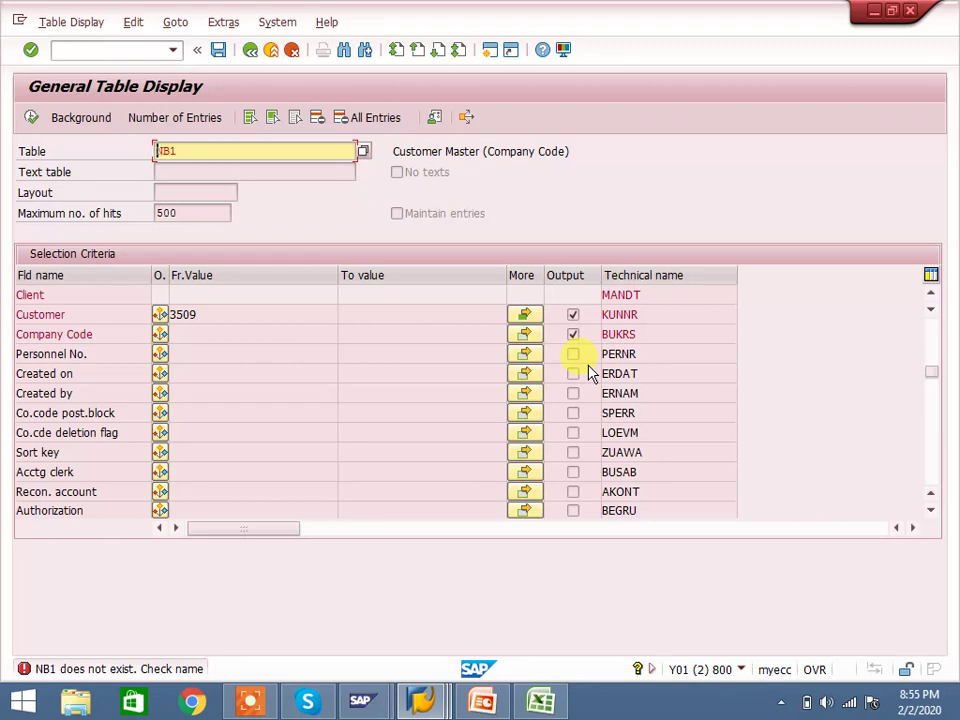
pyautogui.write('k')
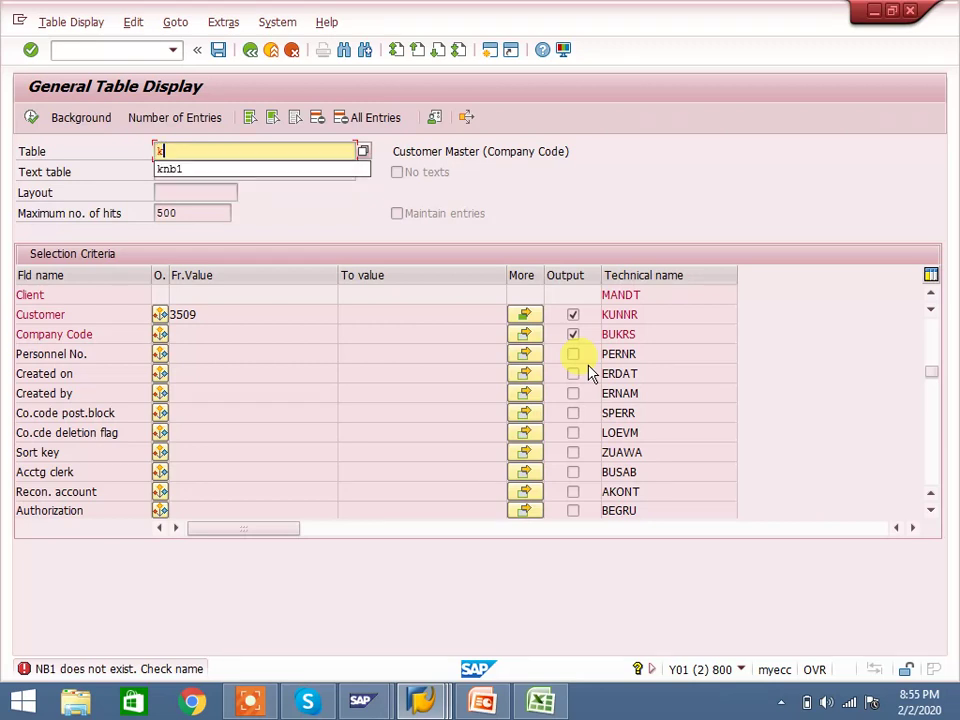
pyautogui.write('nb1')
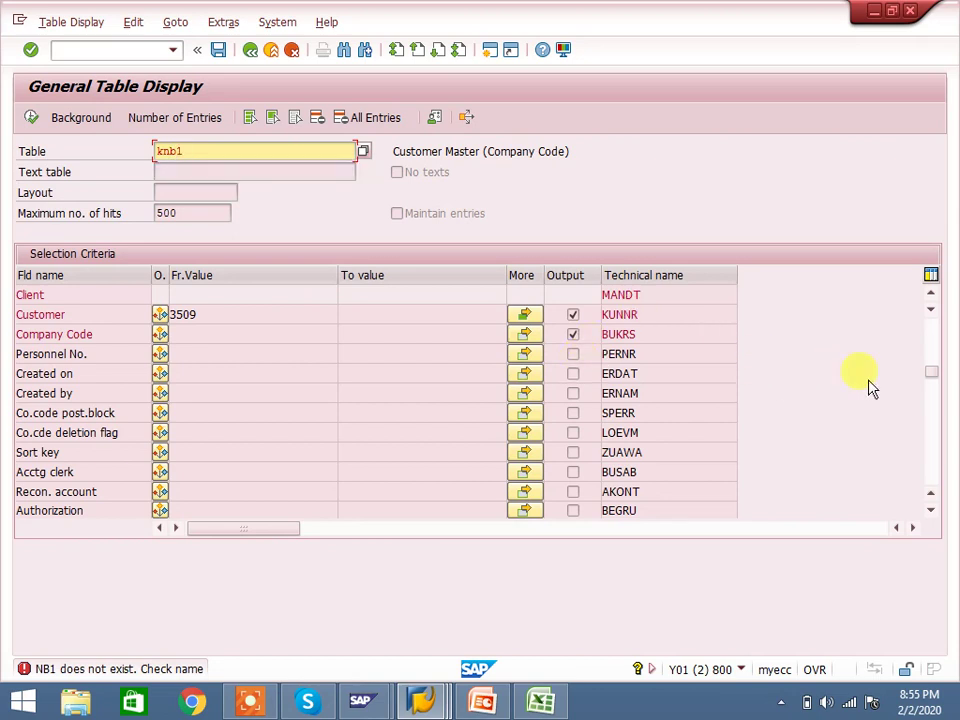
pyautogui.click(935, 388)
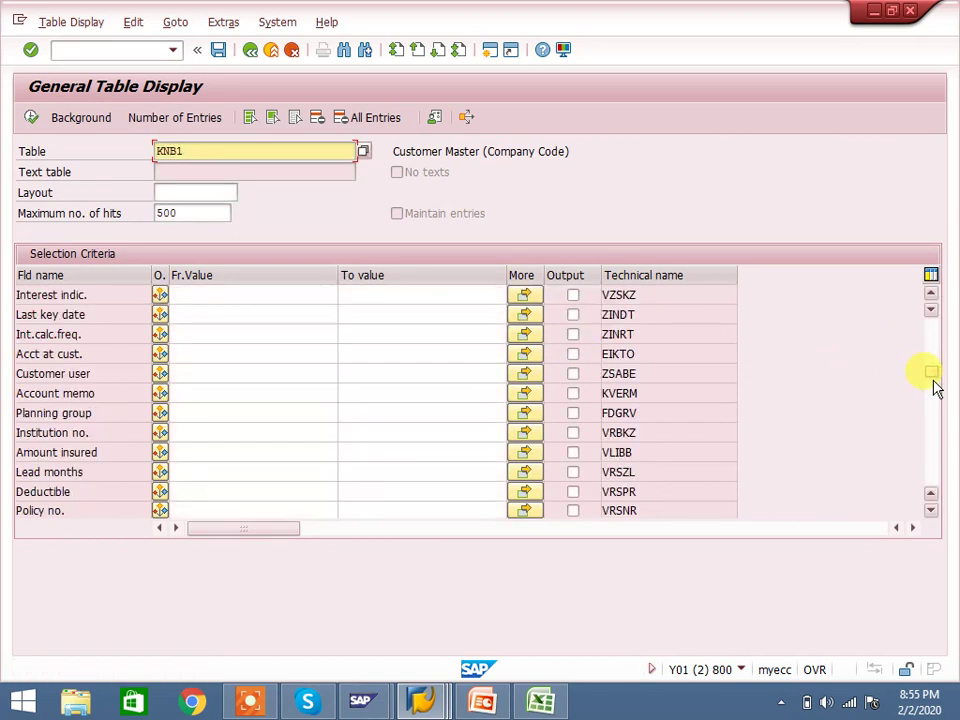
pyautogui.click(933, 392)
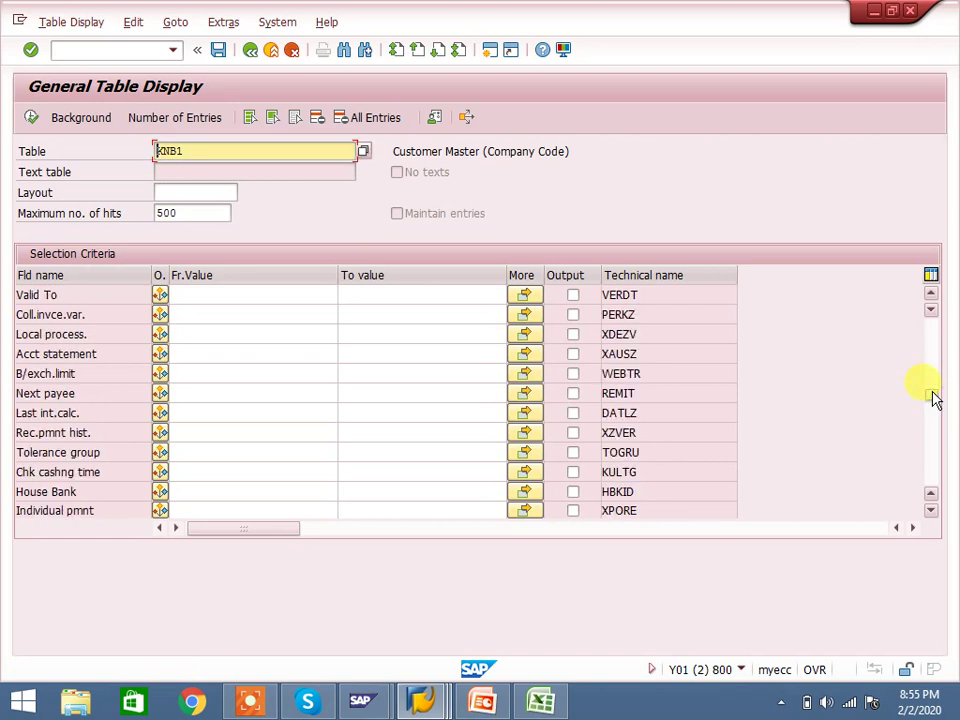
pyautogui.click(934, 410)
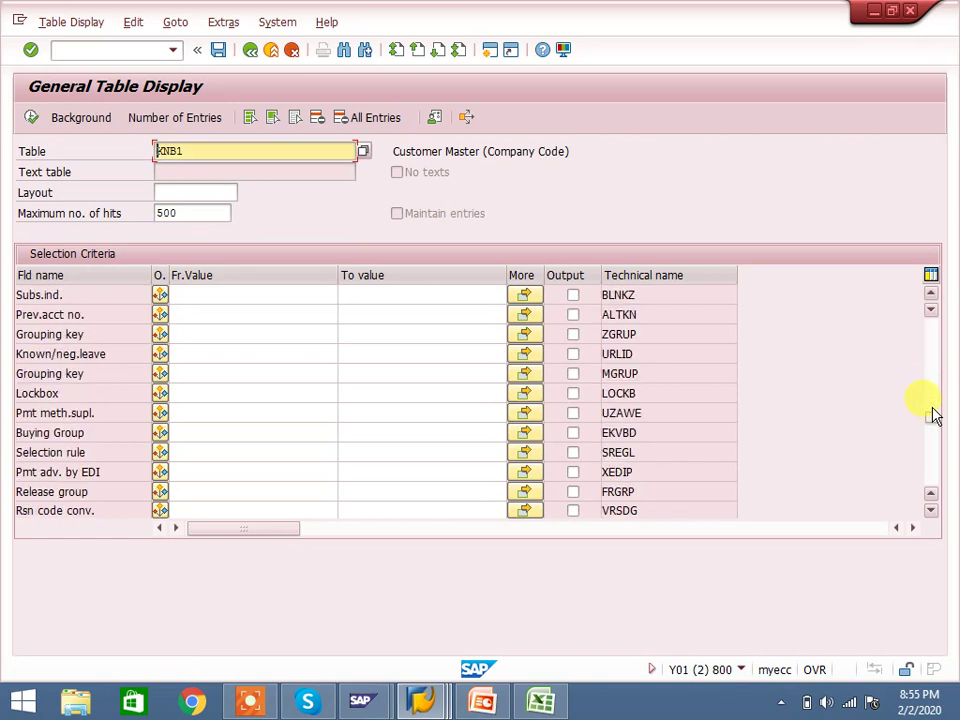
pyautogui.click(933, 371)
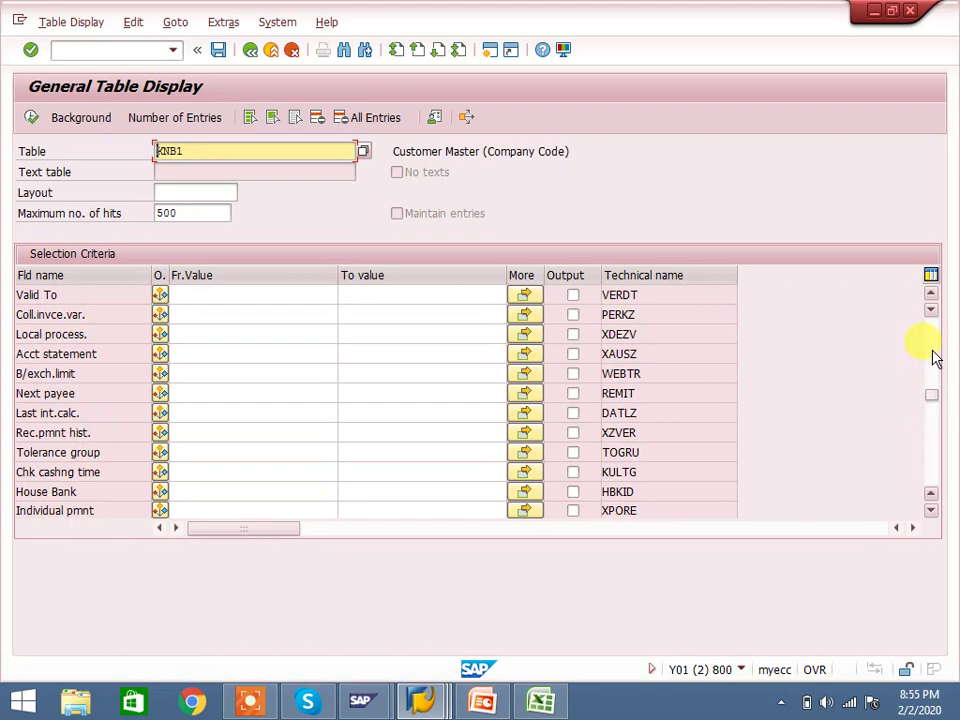
pyautogui.click(933, 358)
pyautogui.click(933, 358)
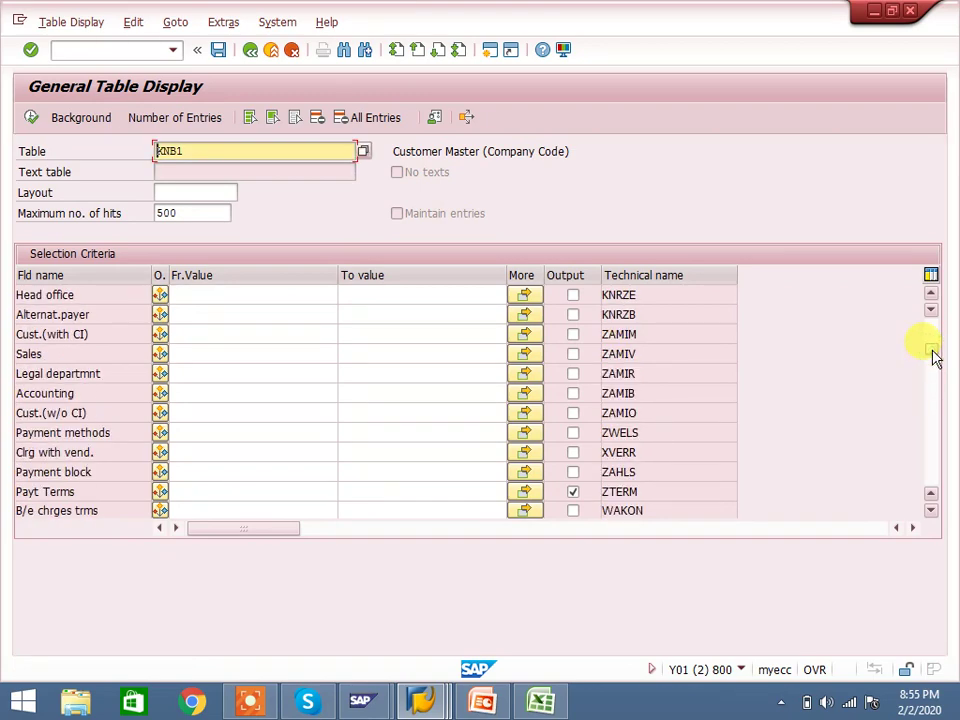
# Return to the test workbook in Excel, enter the header ZTERM in cell C1 and save the workbook
pyautogui.click(541, 697)
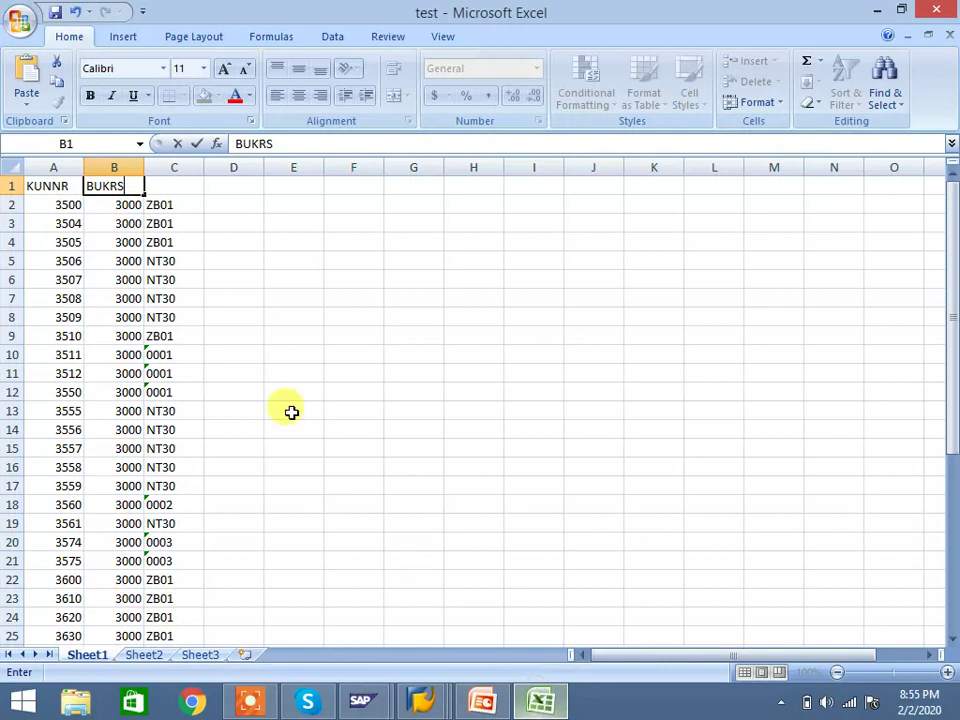
pyautogui.write('BUKRS')
pyautogui.click(176, 188)
pyautogui.write('ZTERM')
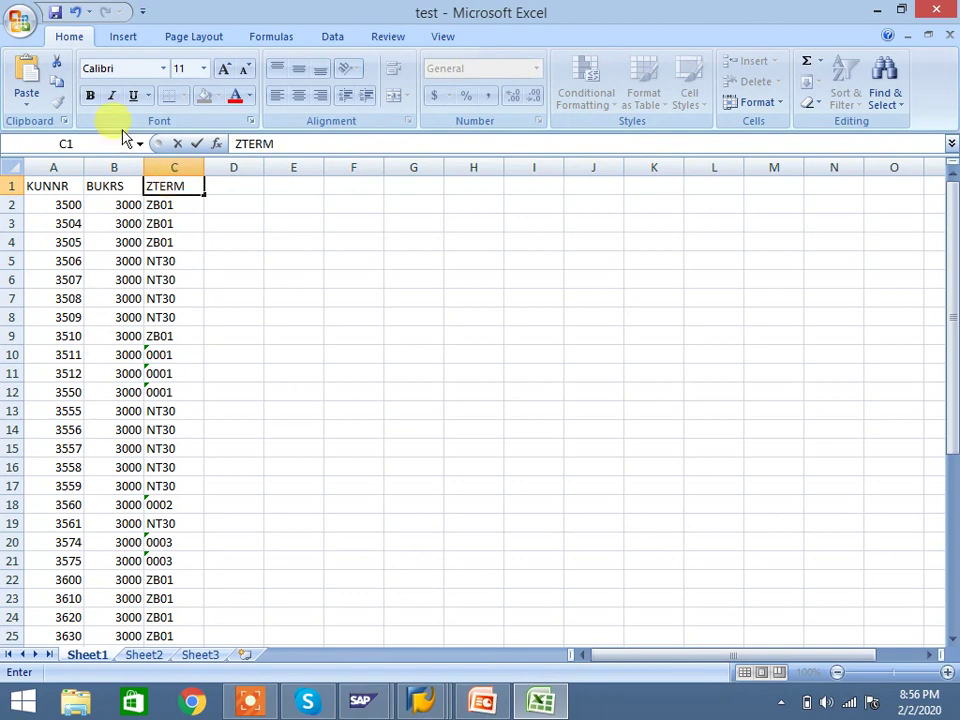
pyautogui.click(55, 12)
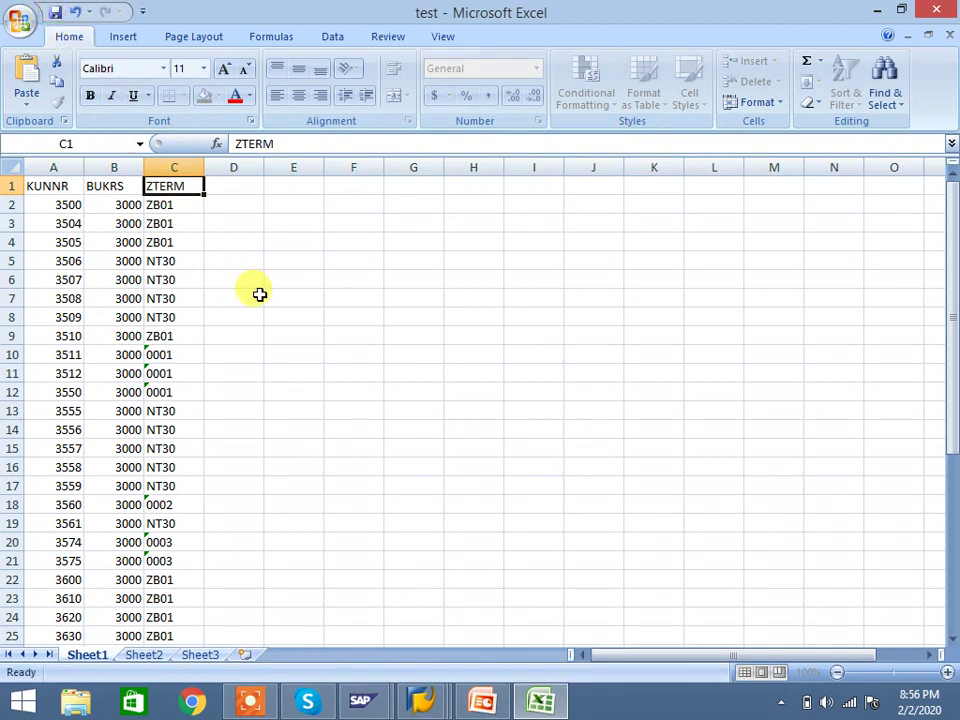
# Close the test workbook and cancel the pending spreadsheet import in SAP's customer mass maintenance
pyautogui.click(945, 6)
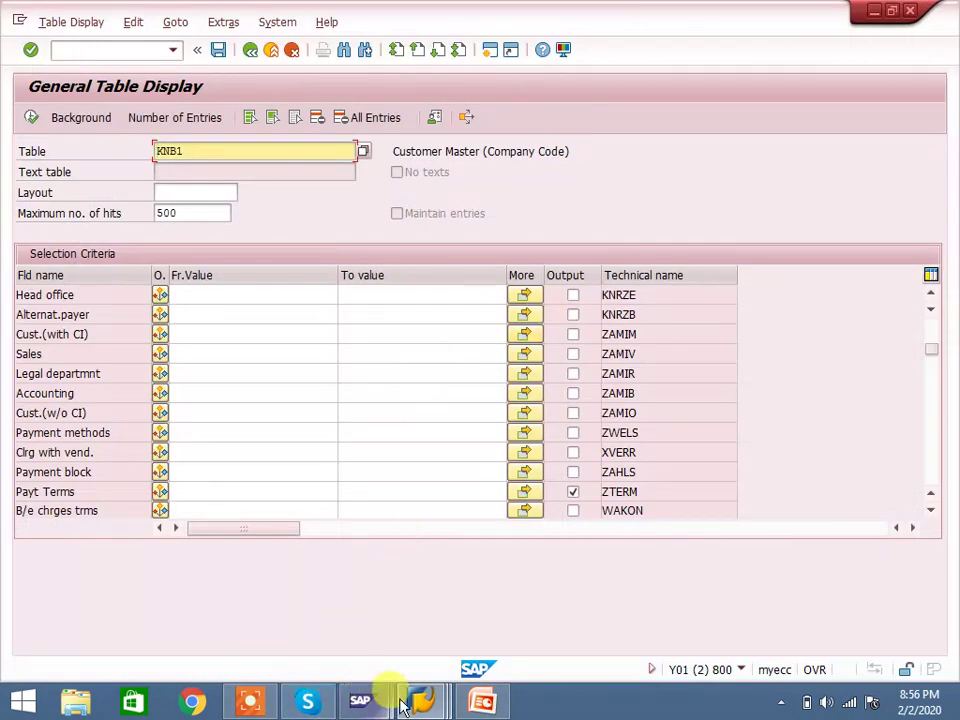
pyautogui.moveTo(371, 683)
pyautogui.click(315, 565)
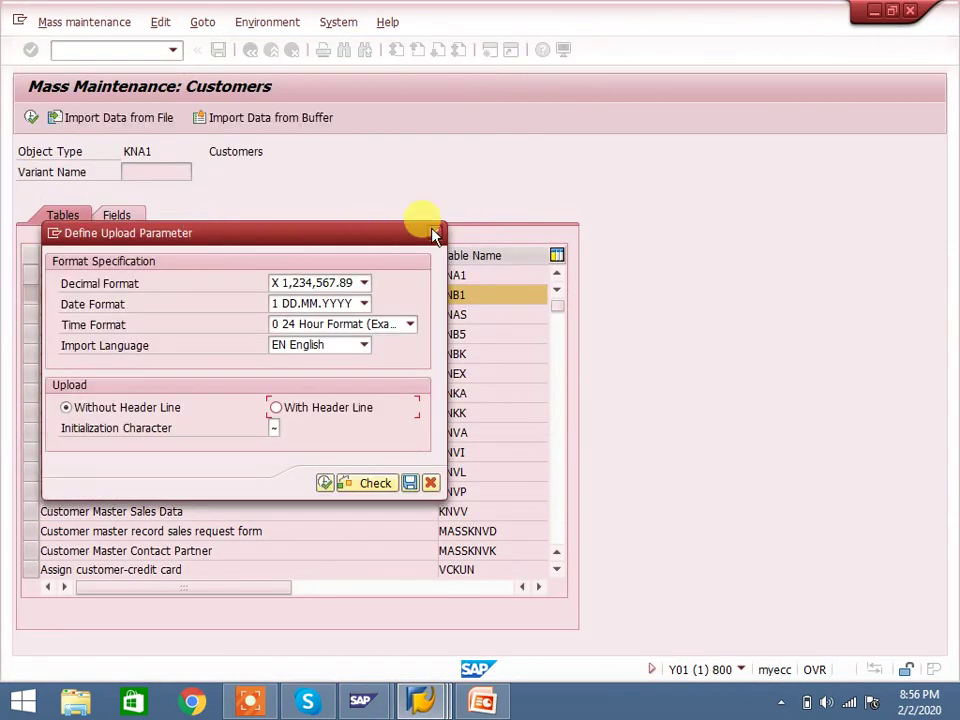
pyautogui.click(434, 234)
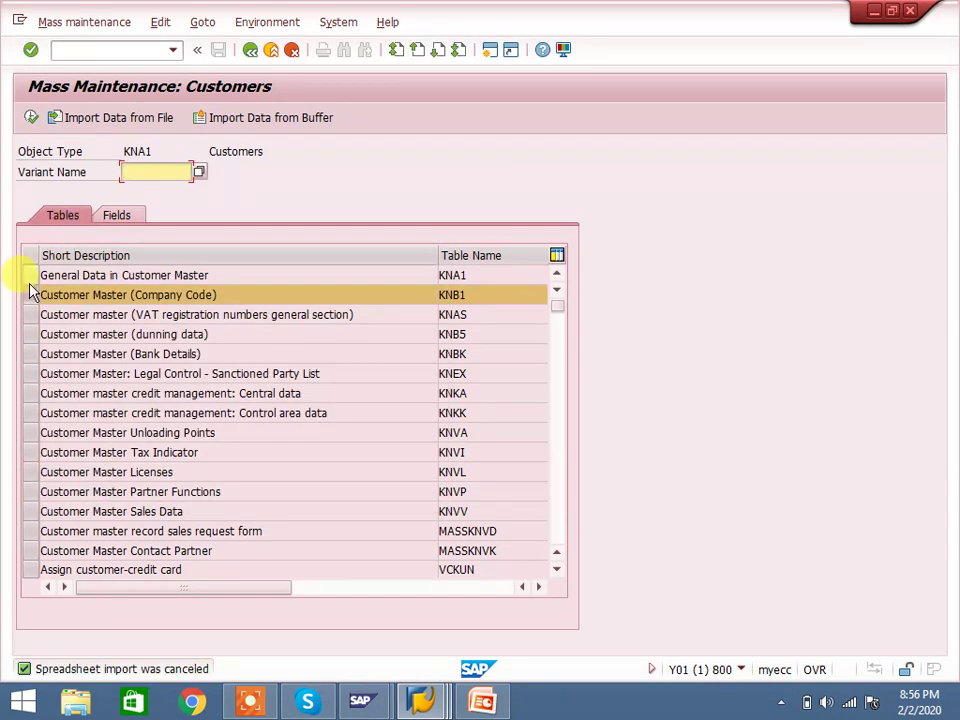
# Import the test workbook from the Desktop into the customer mass maintenance, using the With Header Line upload option
pyautogui.click(95, 117)
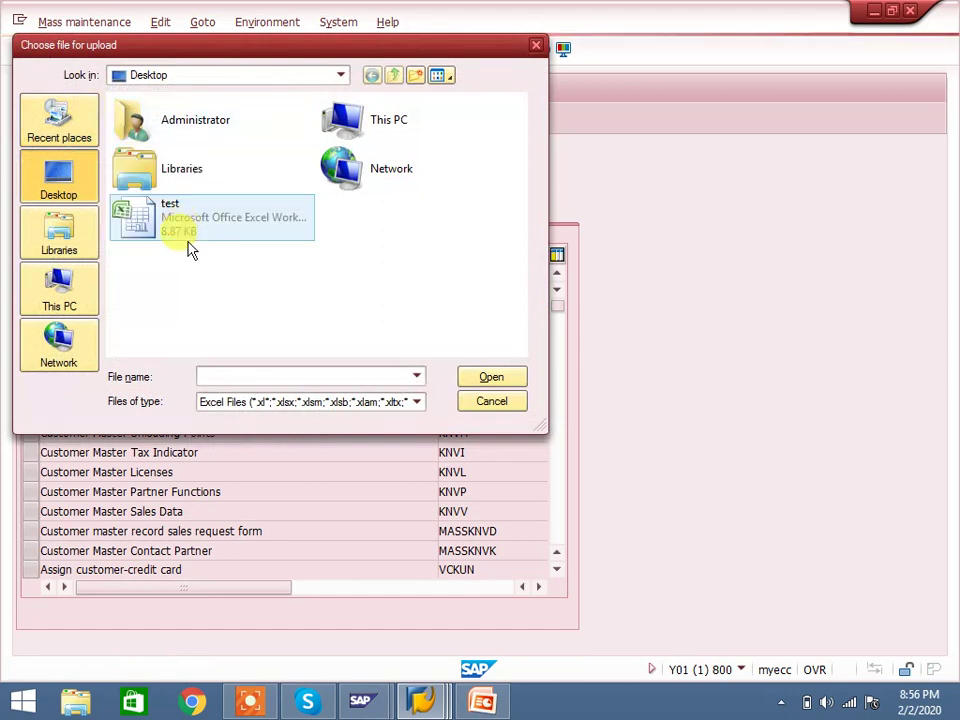
pyautogui.doubleClick(185, 240)
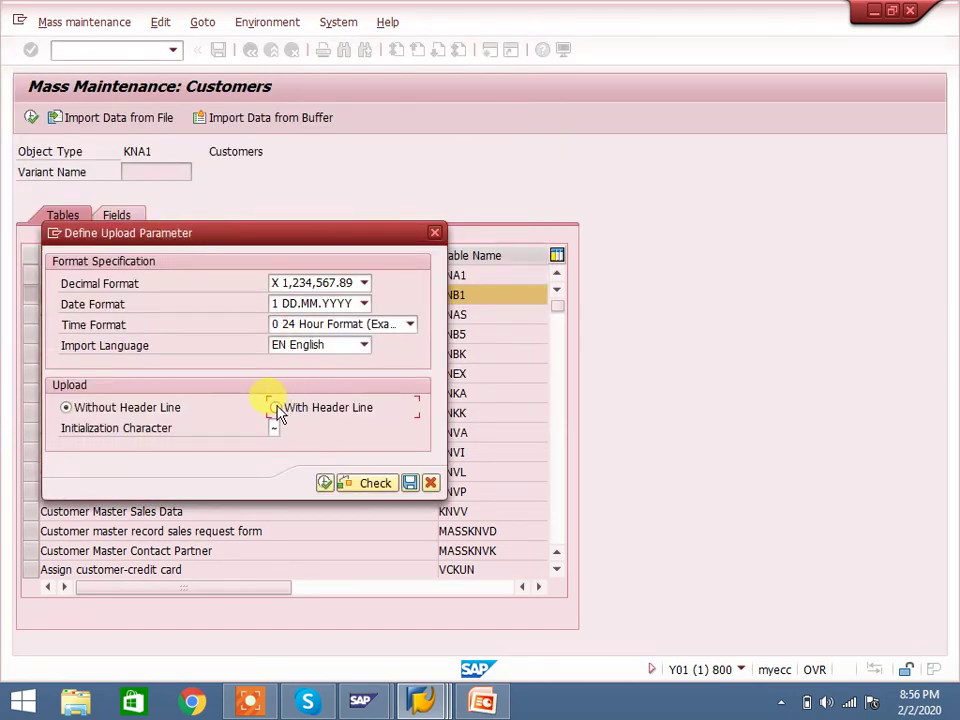
pyautogui.click(276, 409)
pyautogui.click(325, 484)
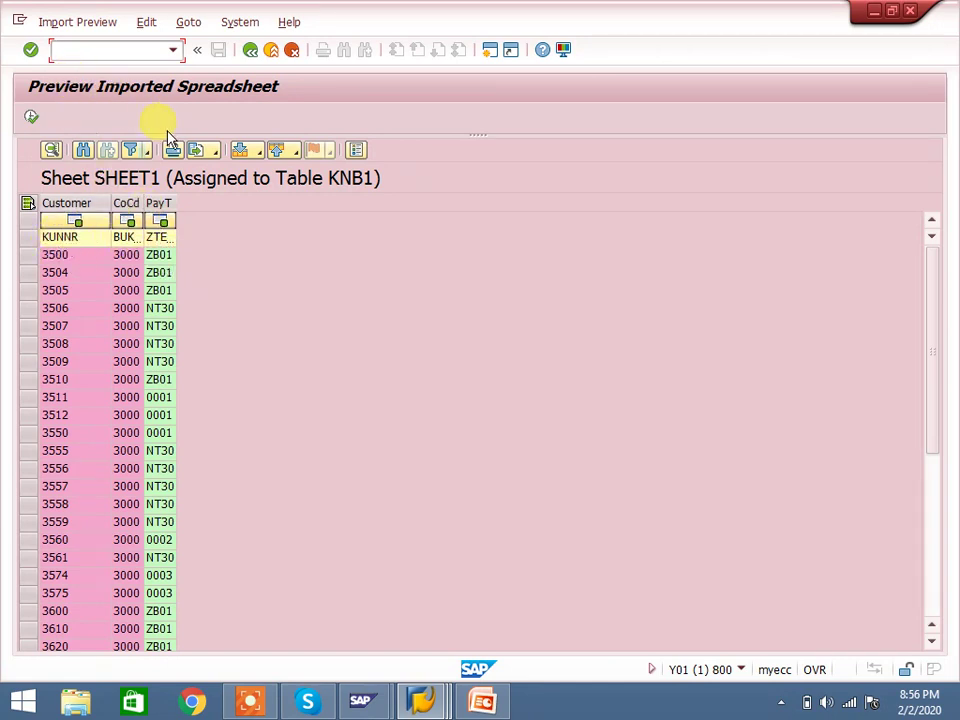
# Transfer the previewed KNB1 spreadsheet data to mass maintenance and save the payment terms changes for all imported customers, accepting the warning
pyautogui.click(30, 120)
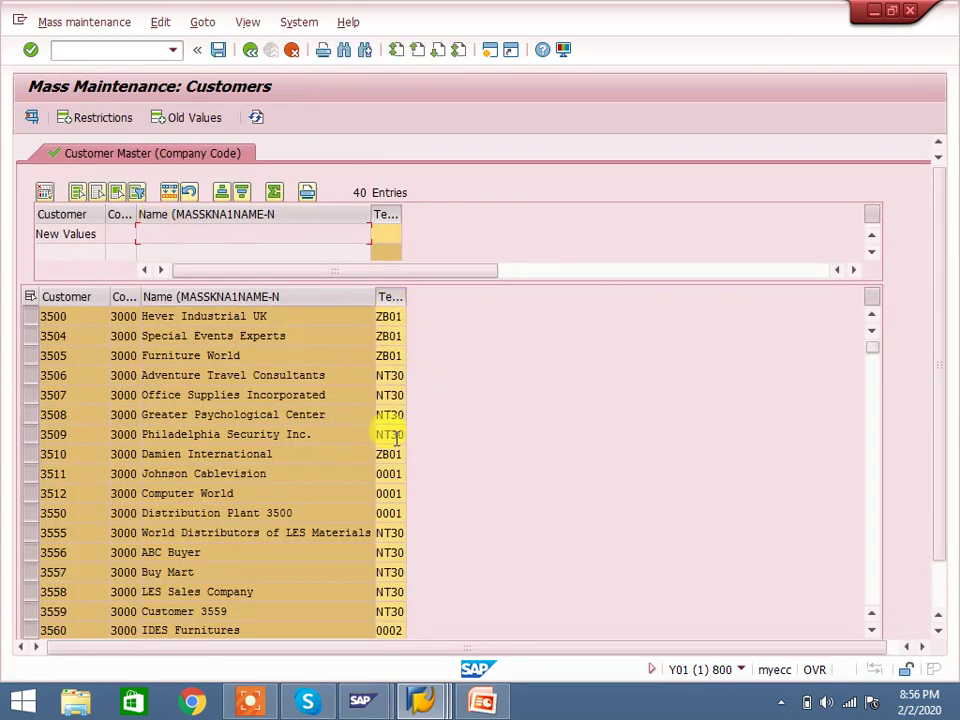
pyautogui.click(218, 50)
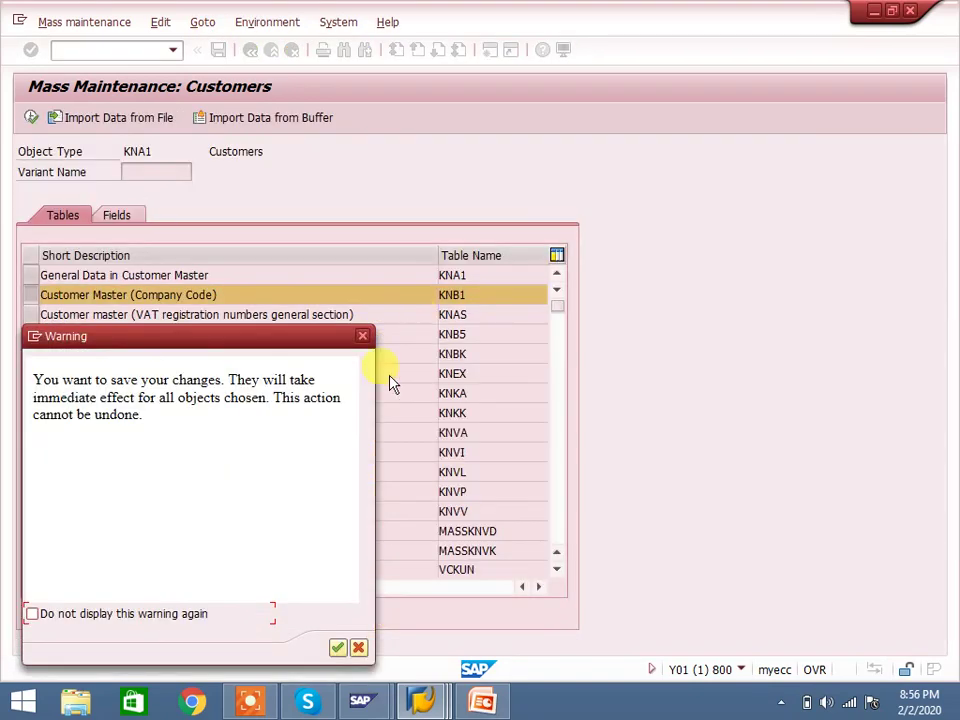
pyautogui.click(337, 648)
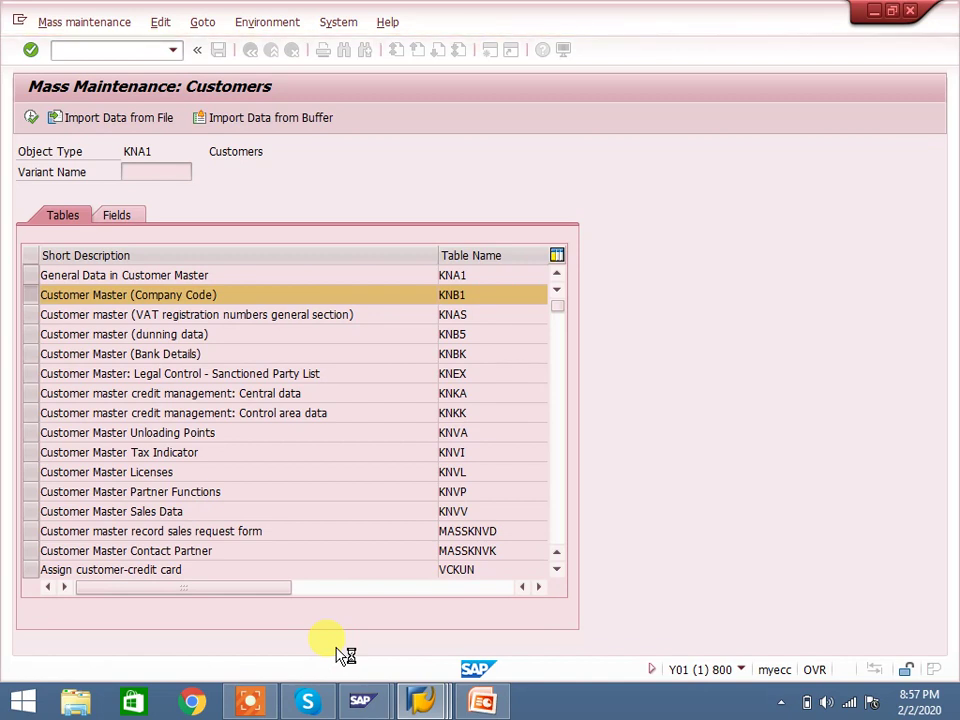
pyautogui.click(250, 702)
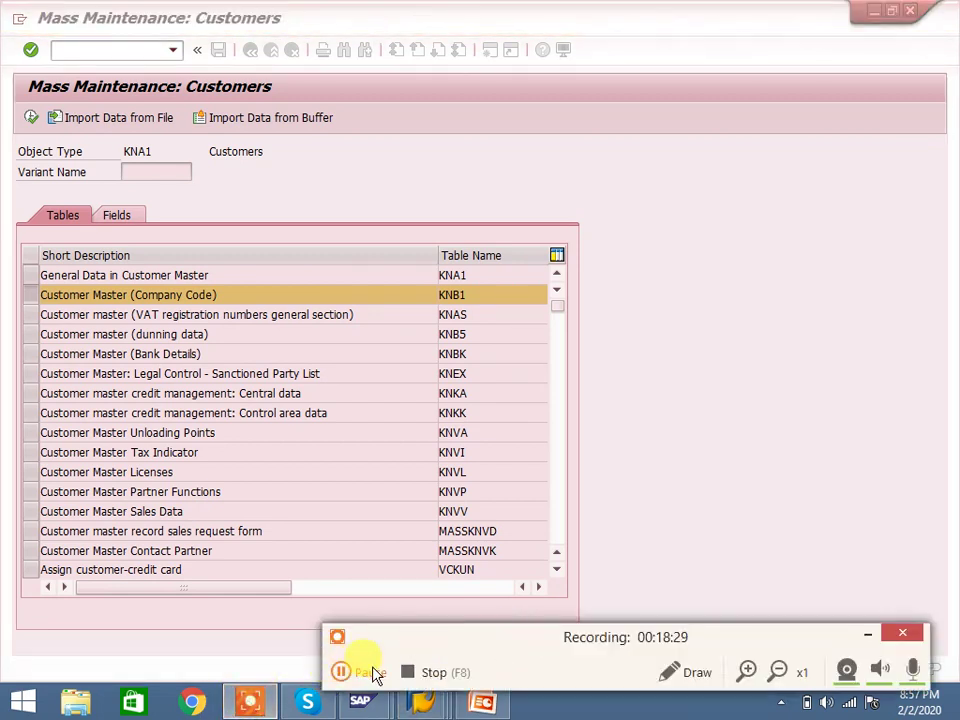